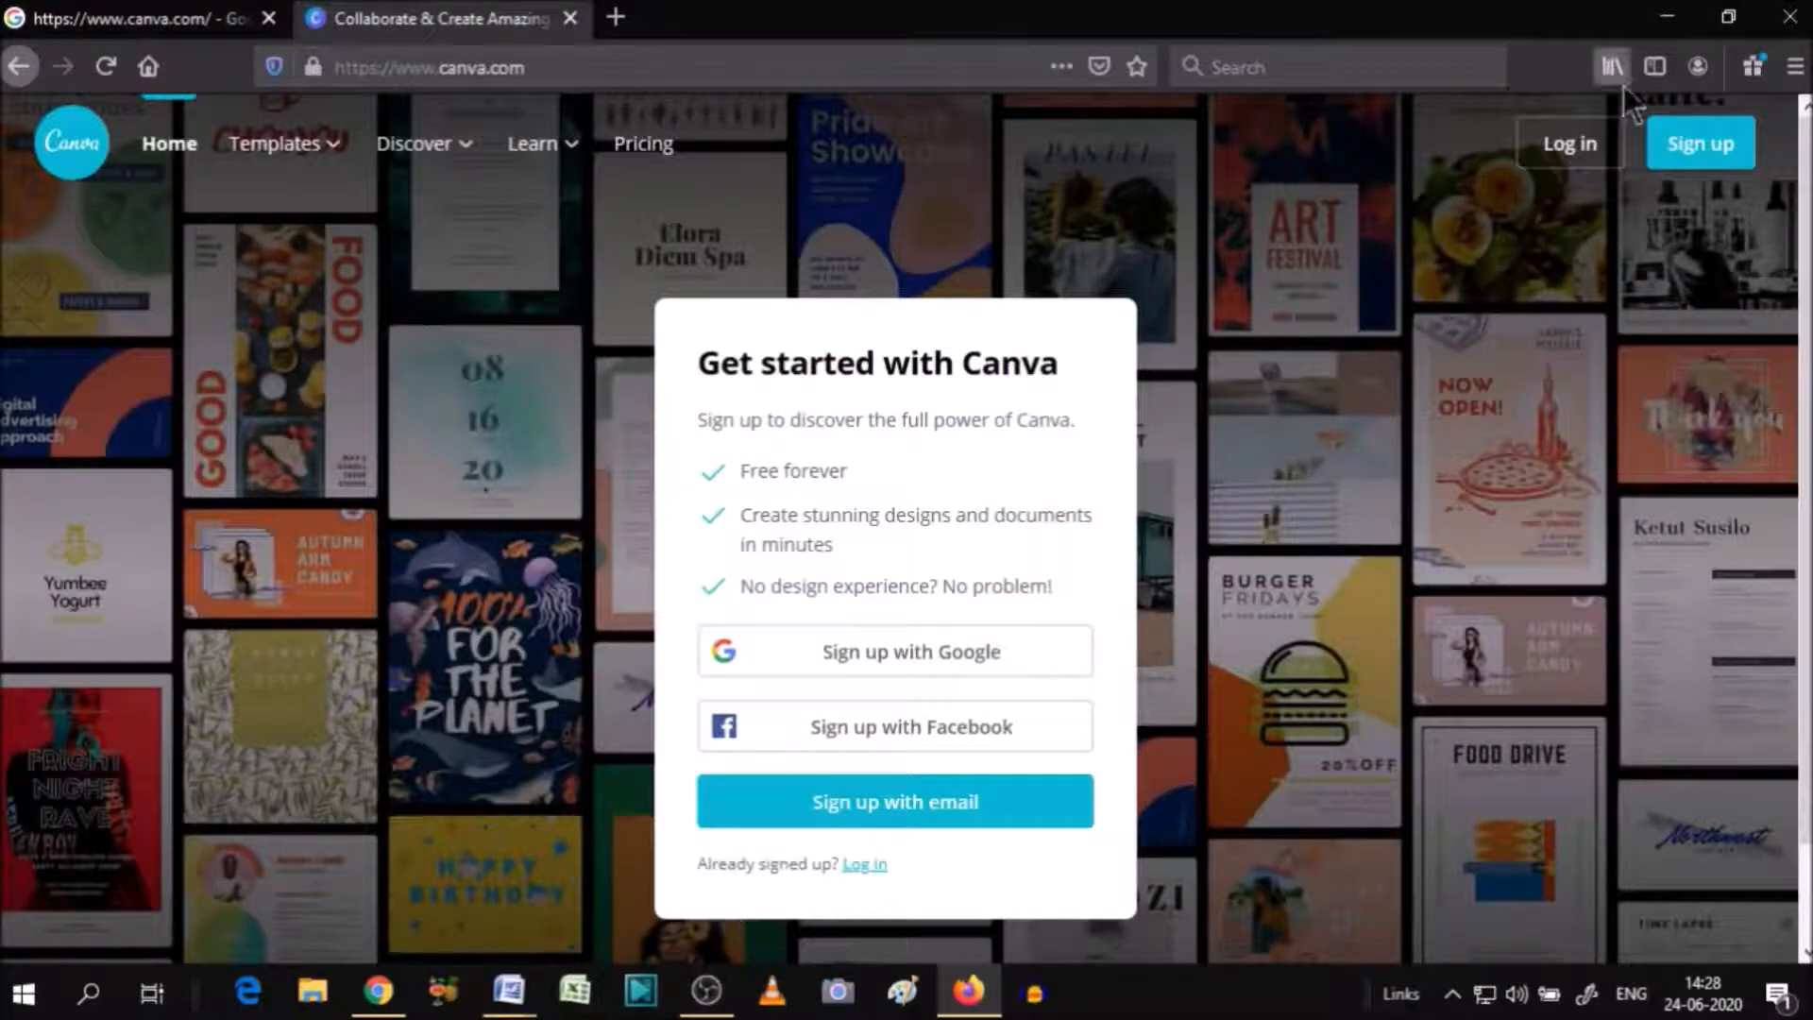
Switch to the signed-in Canva home page and create a blank Resume design from the recommended design types.
click(1668, 16)
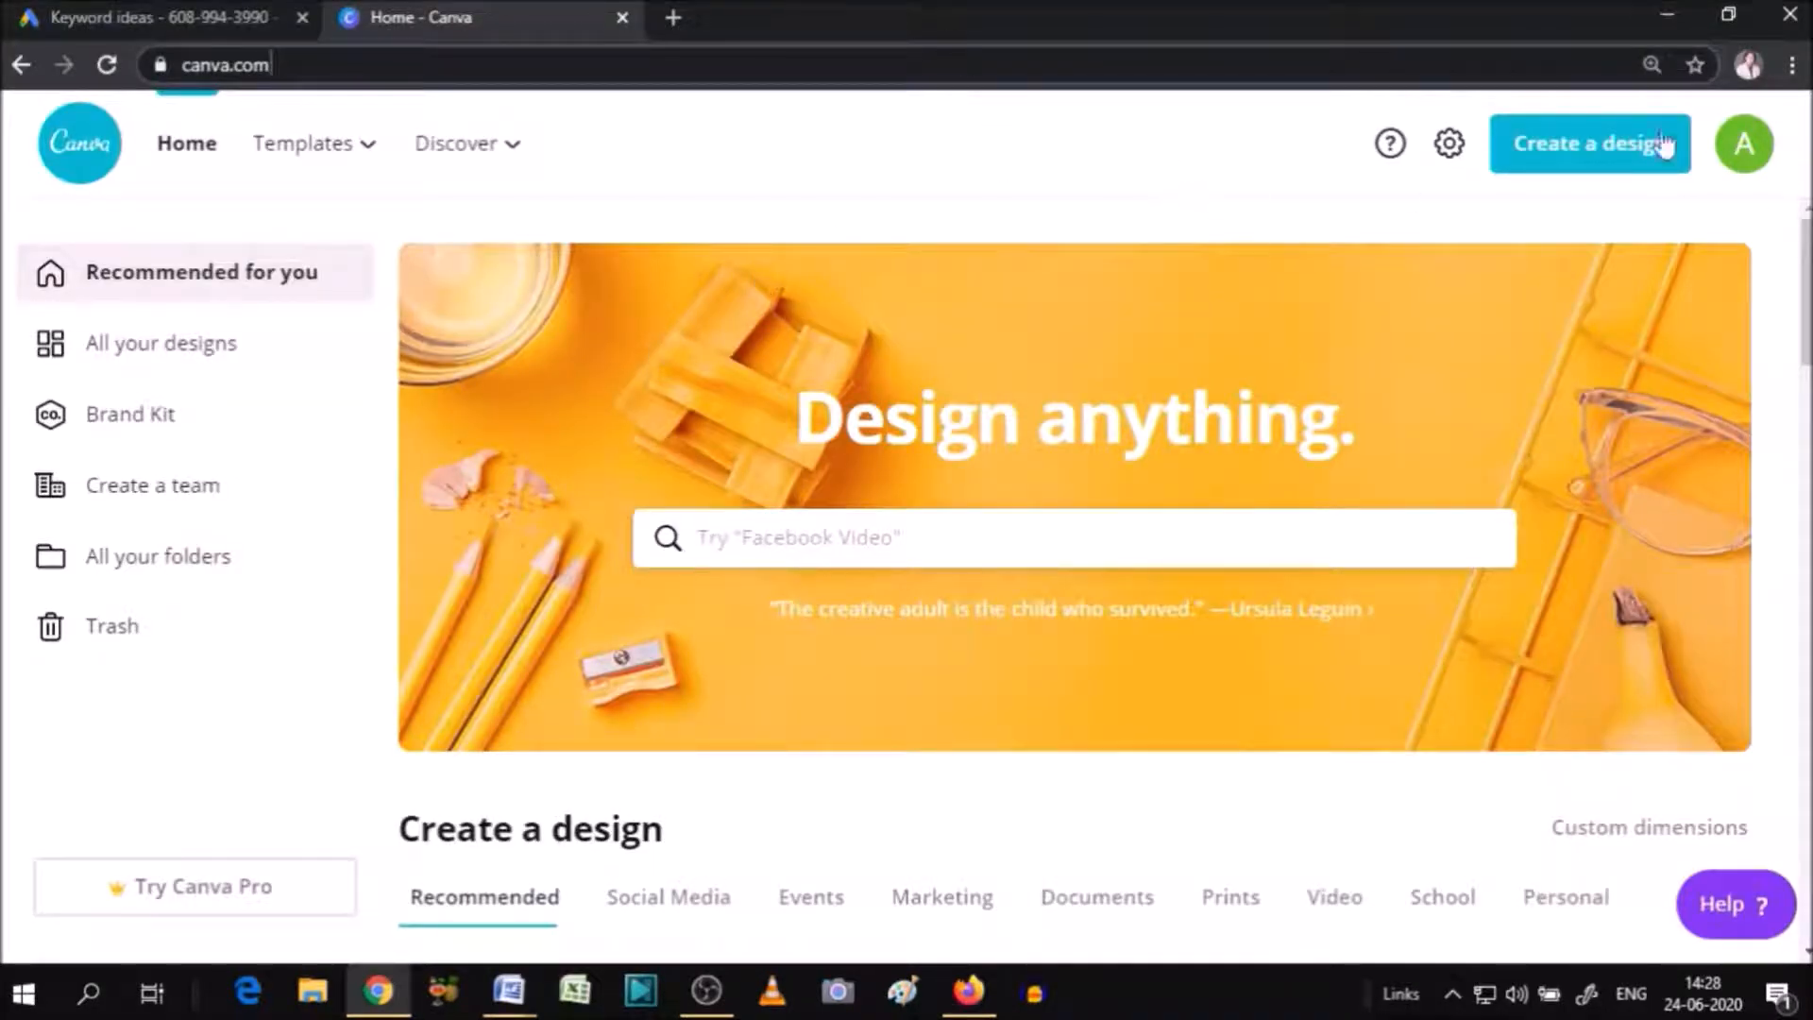
drag(1806, 281, 1806, 357)
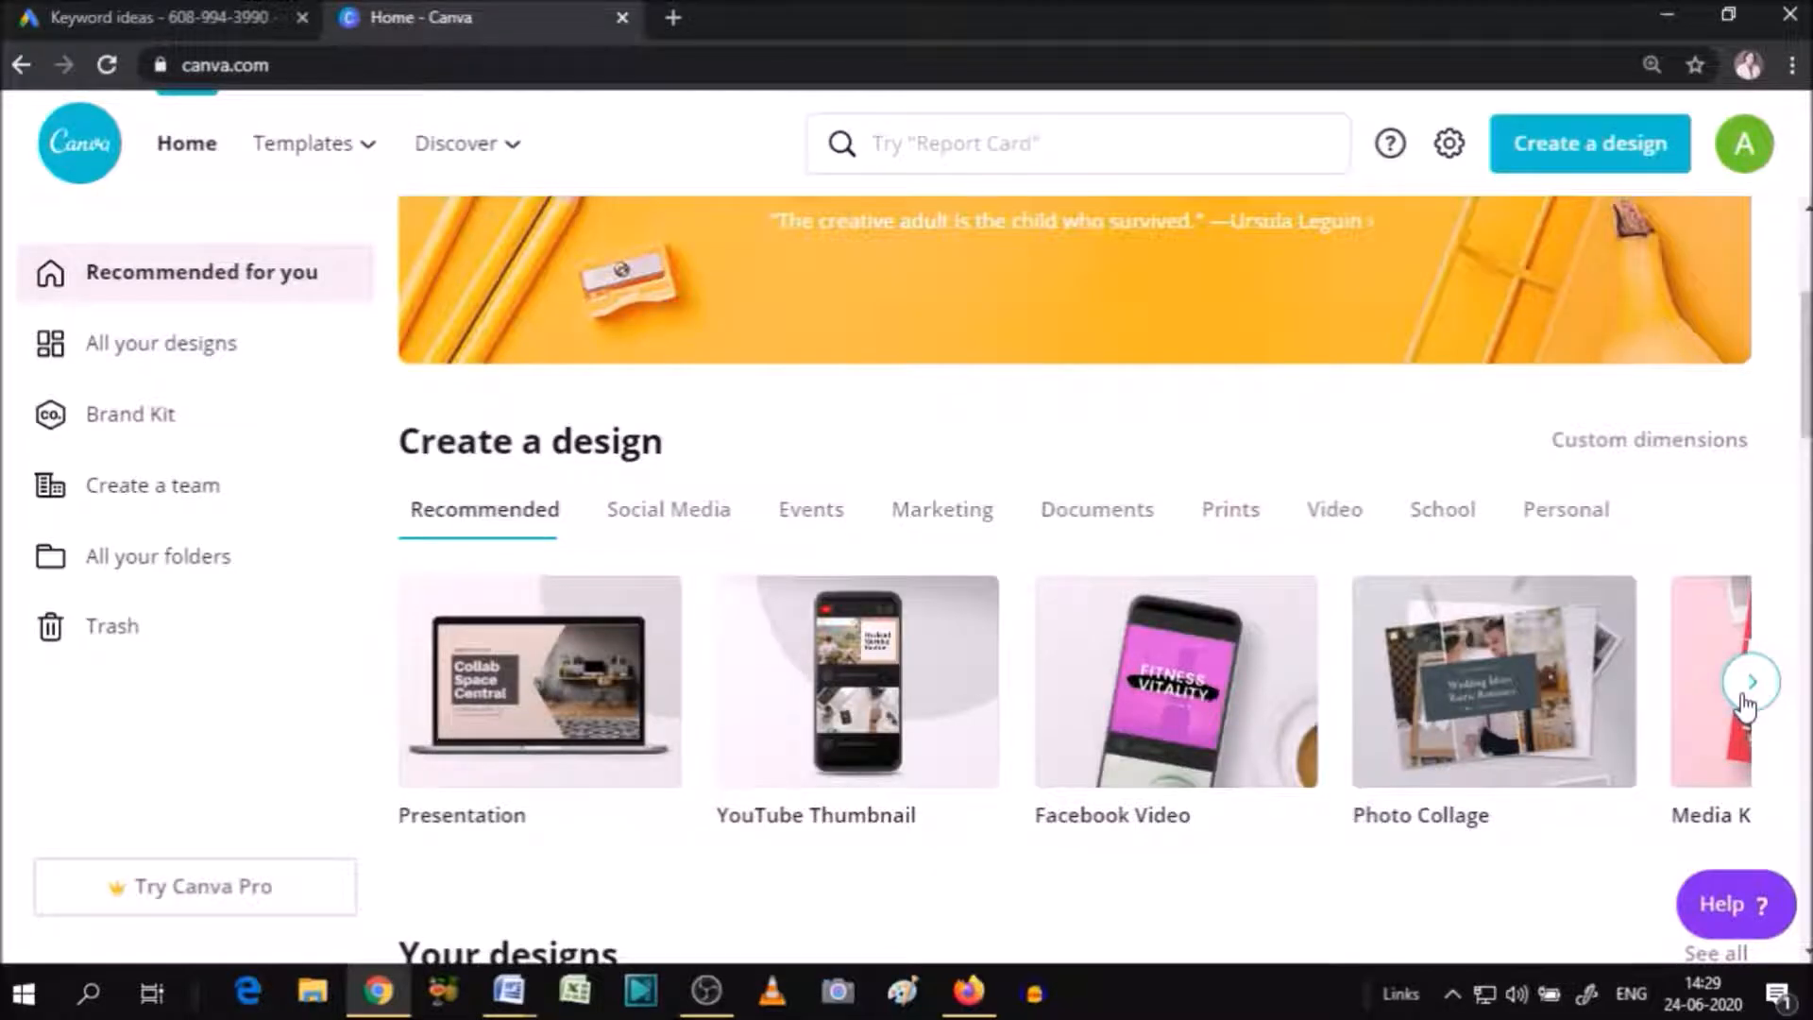
click(1747, 689)
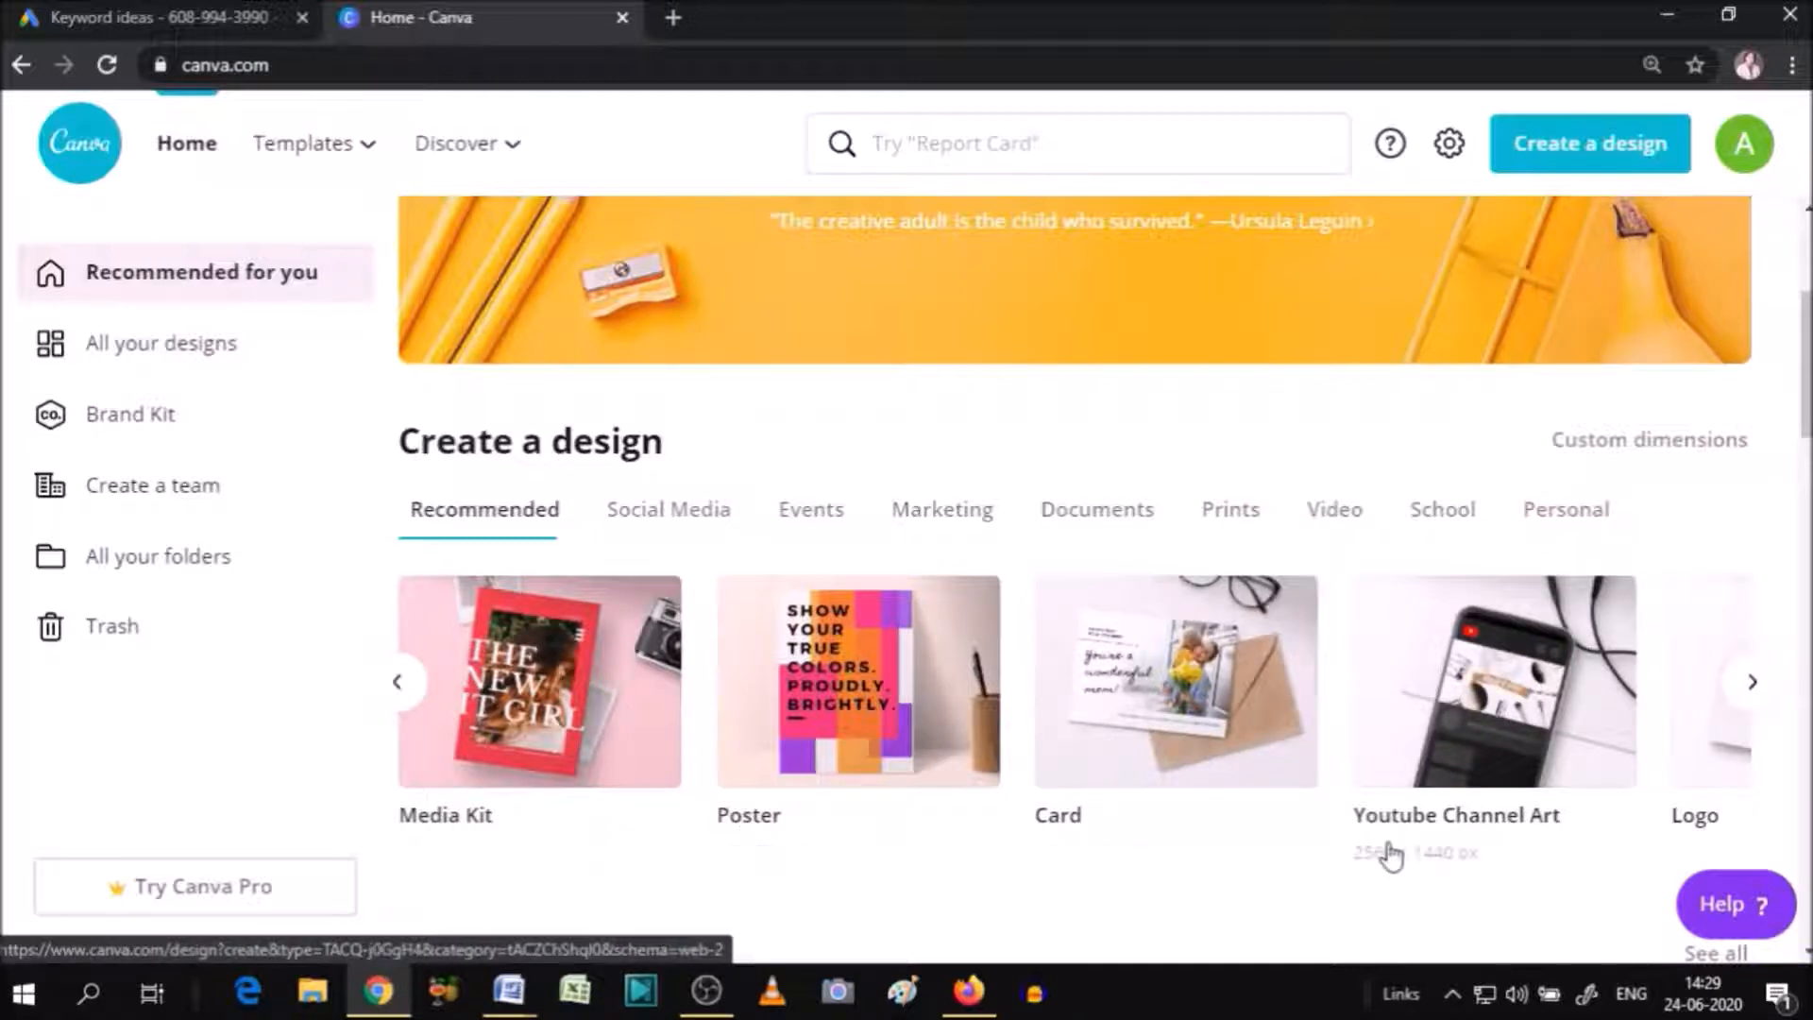
click(1754, 687)
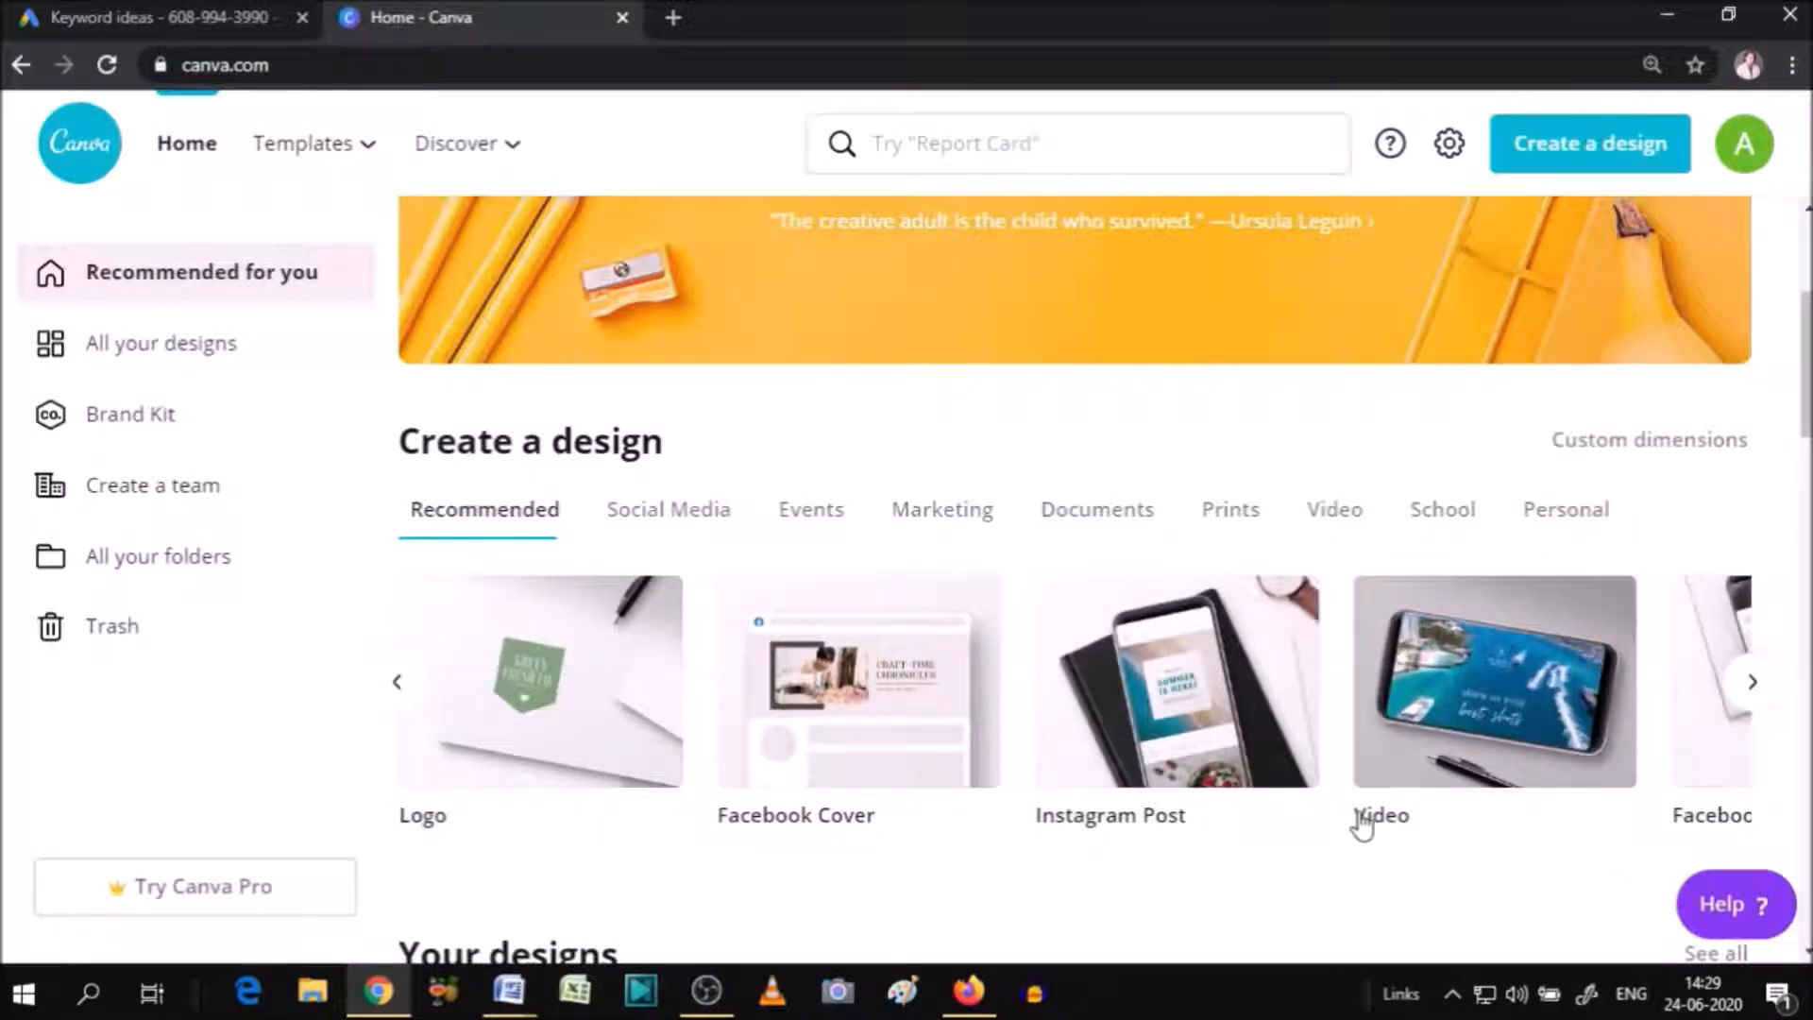
click(1754, 684)
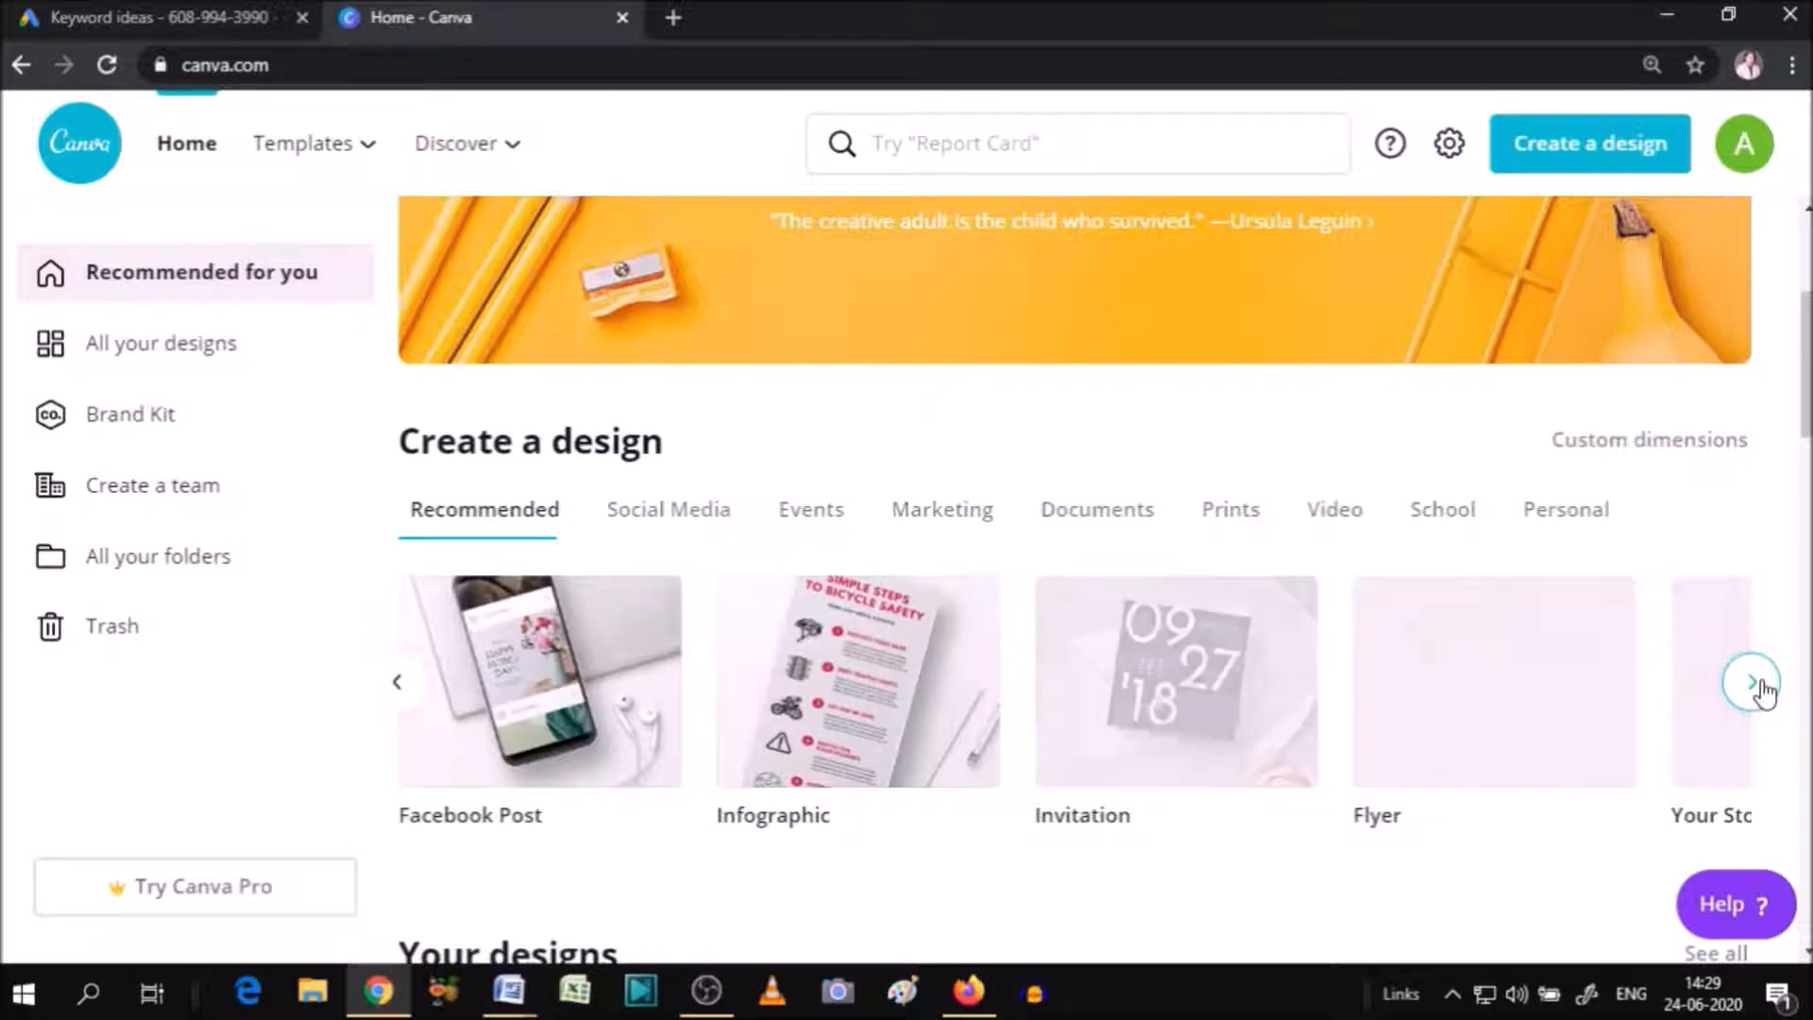
click(1754, 683)
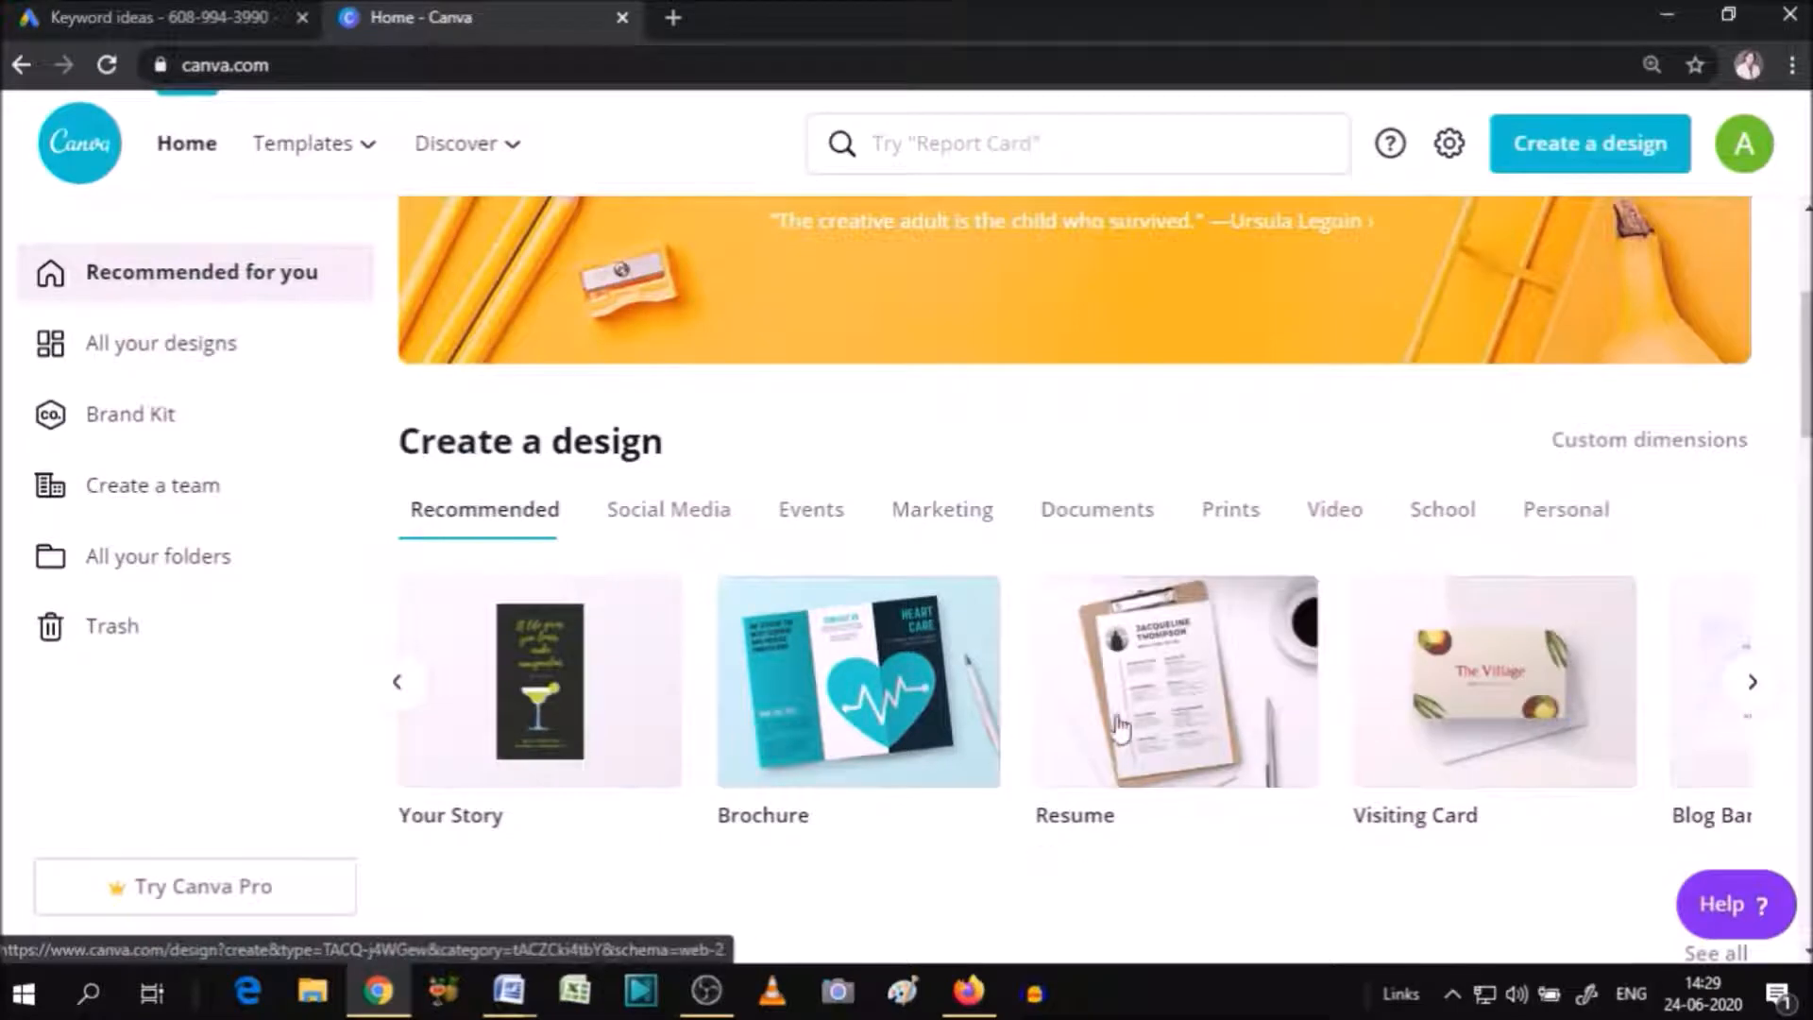
click(1162, 695)
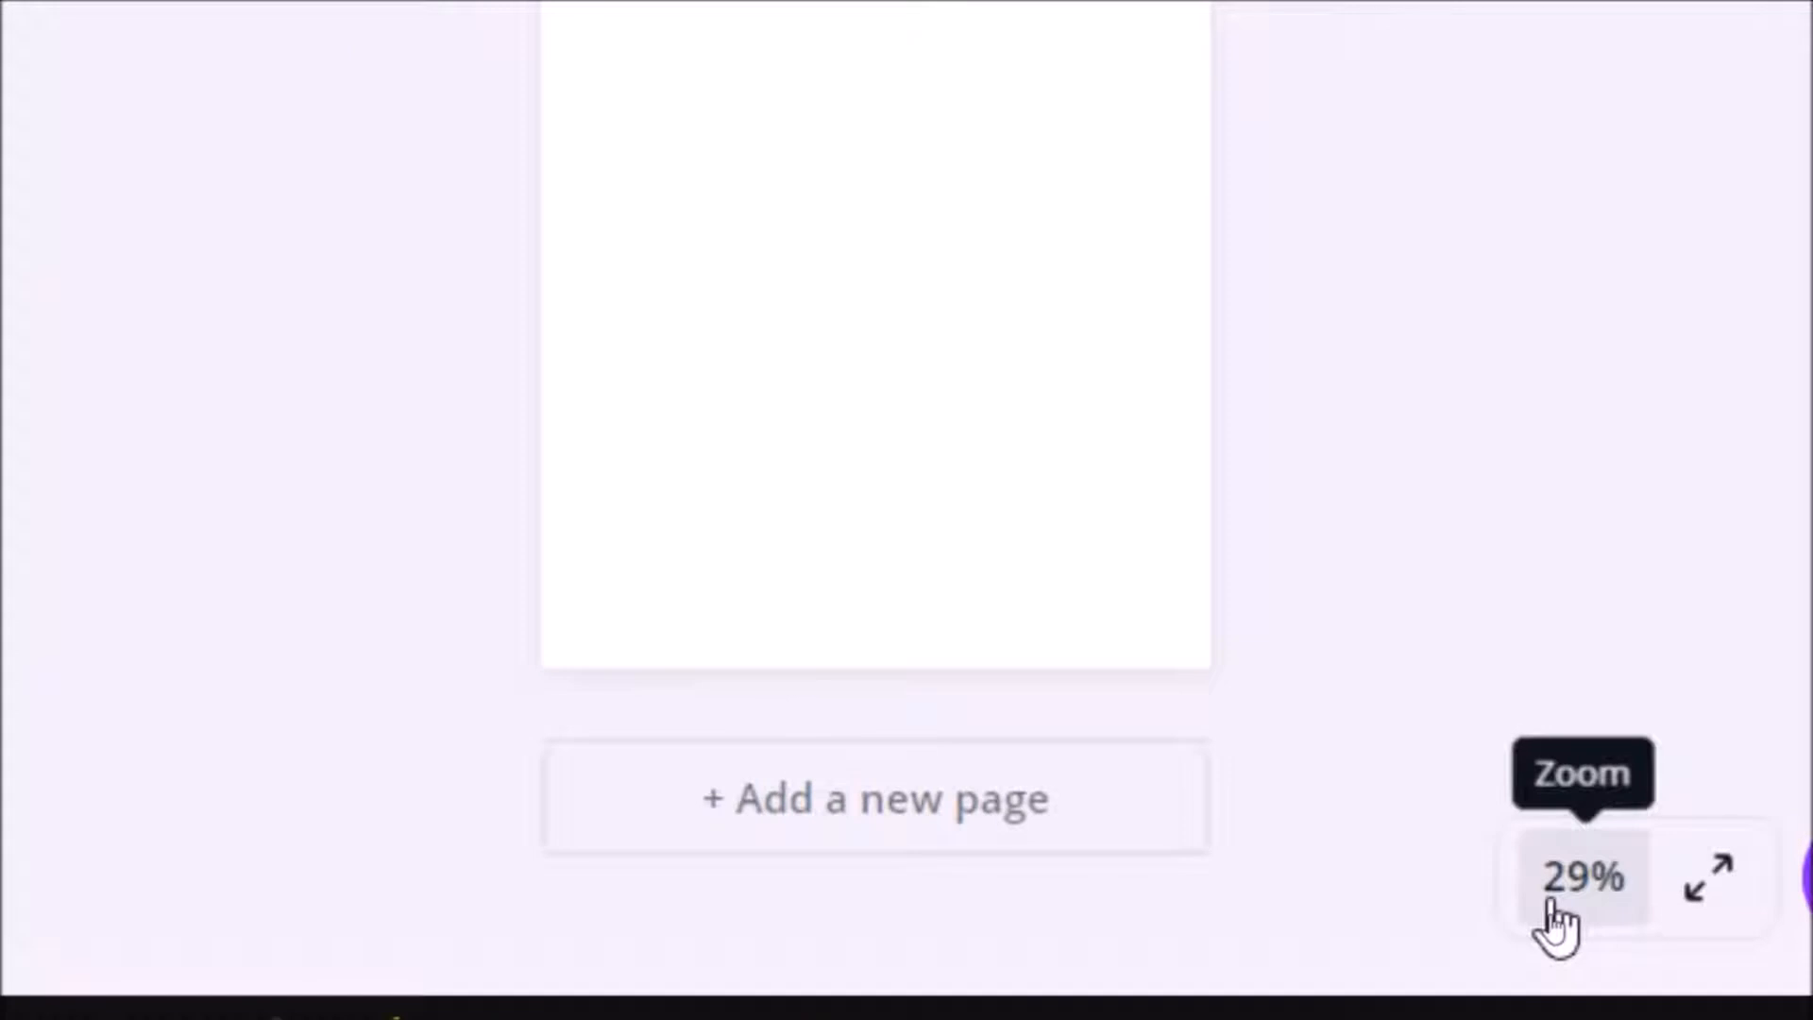
Look through the resume templates and apply the recently used red and navy Marketing Assistant template to the blank page.
click(1582, 876)
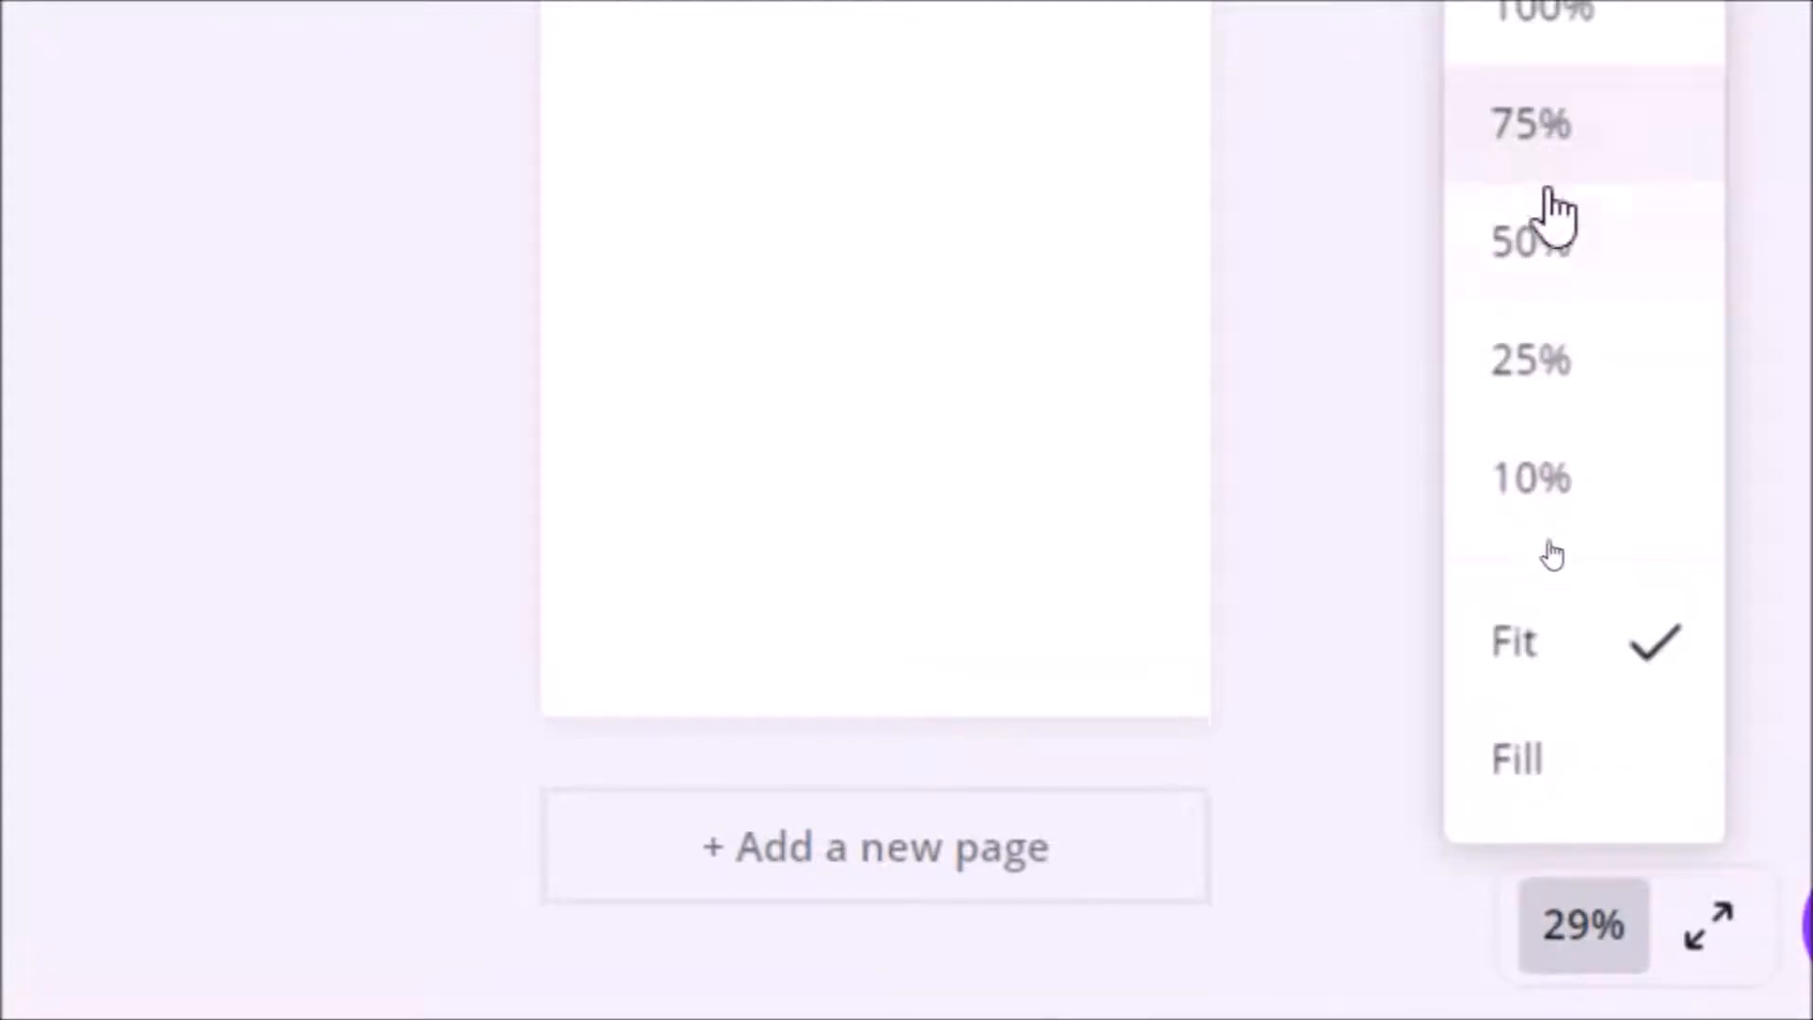
click(1546, 241)
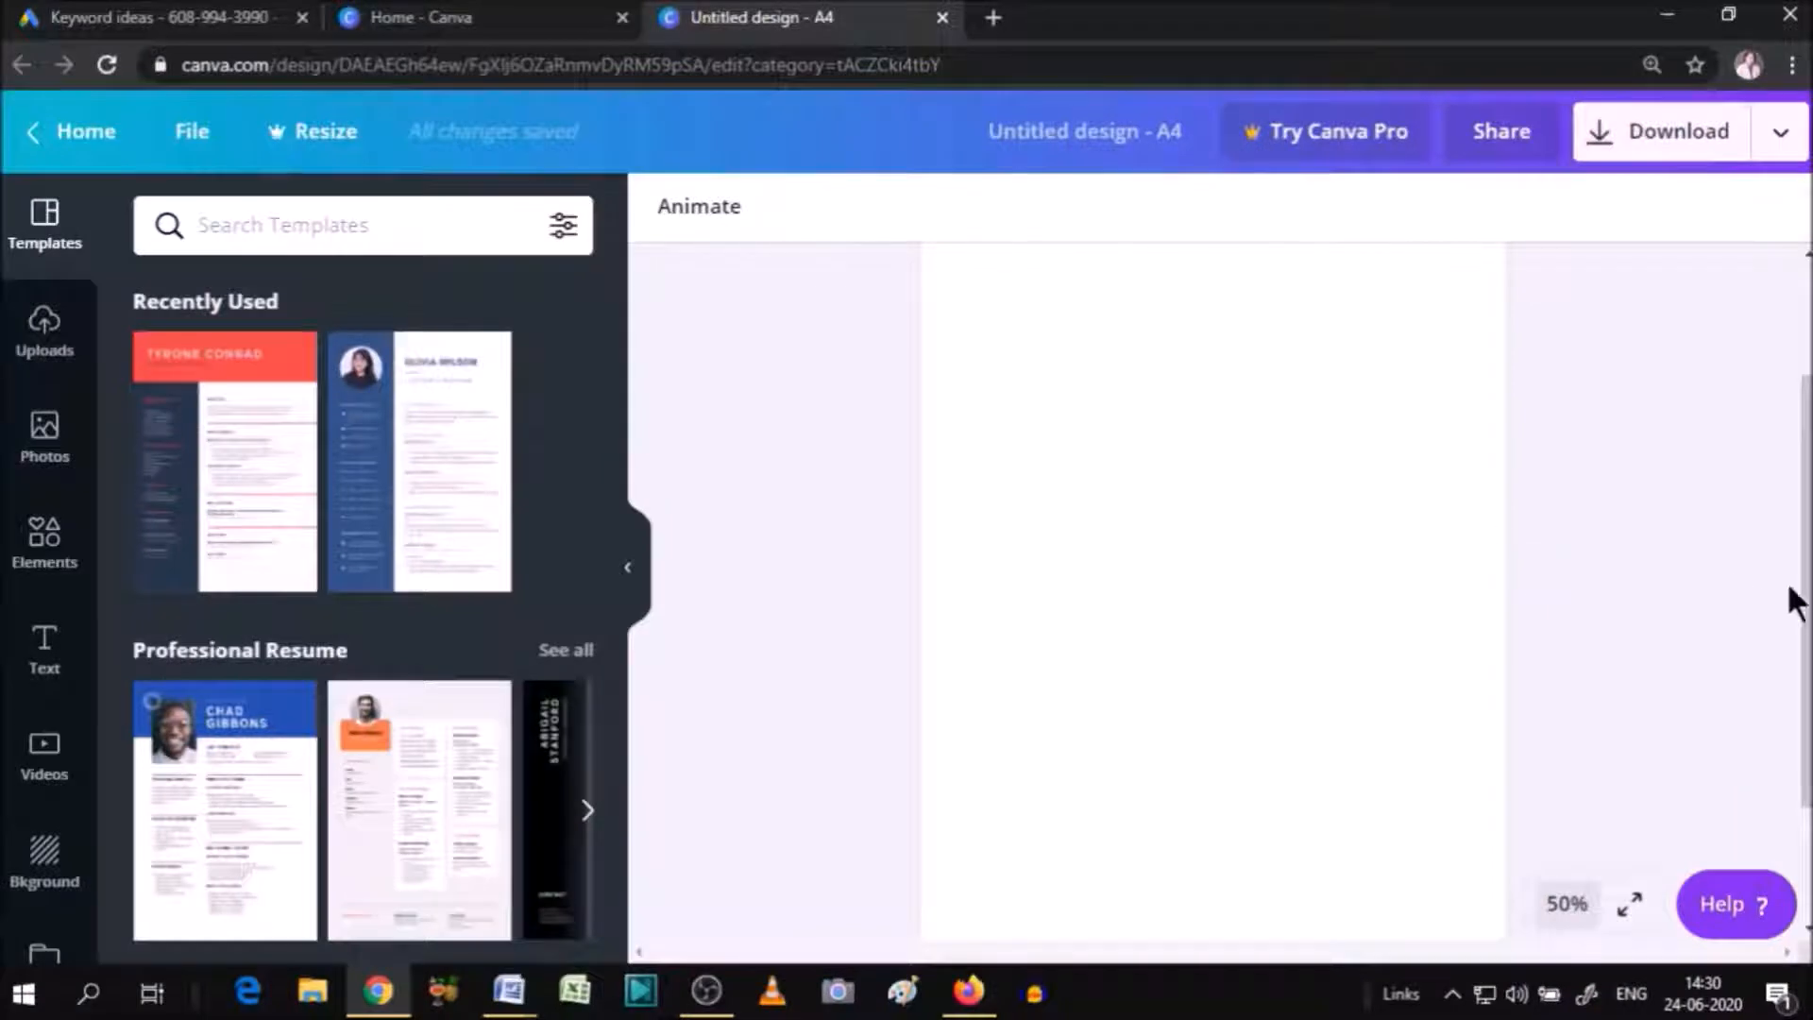
mouse_move(1806, 567)
mouse_down()
mouse_move(1806, 456)
mouse_move(1806, 530)
mouse_up()
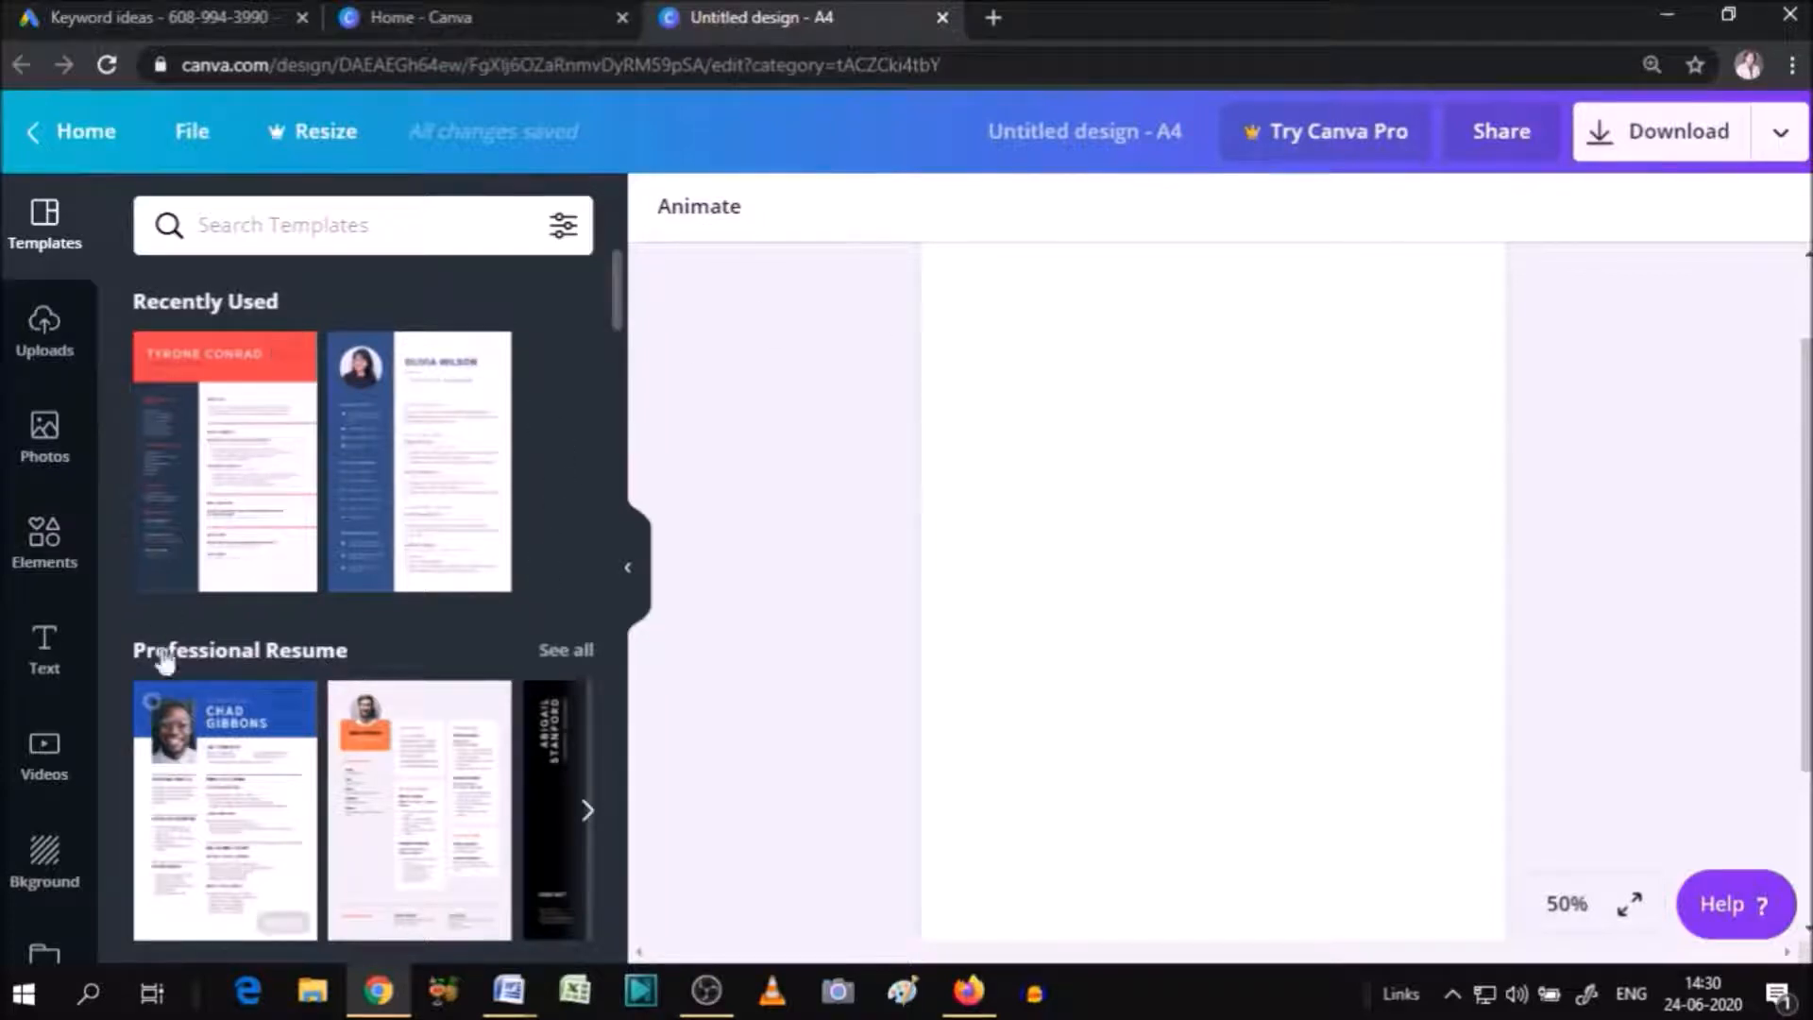
drag(620, 291, 621, 415)
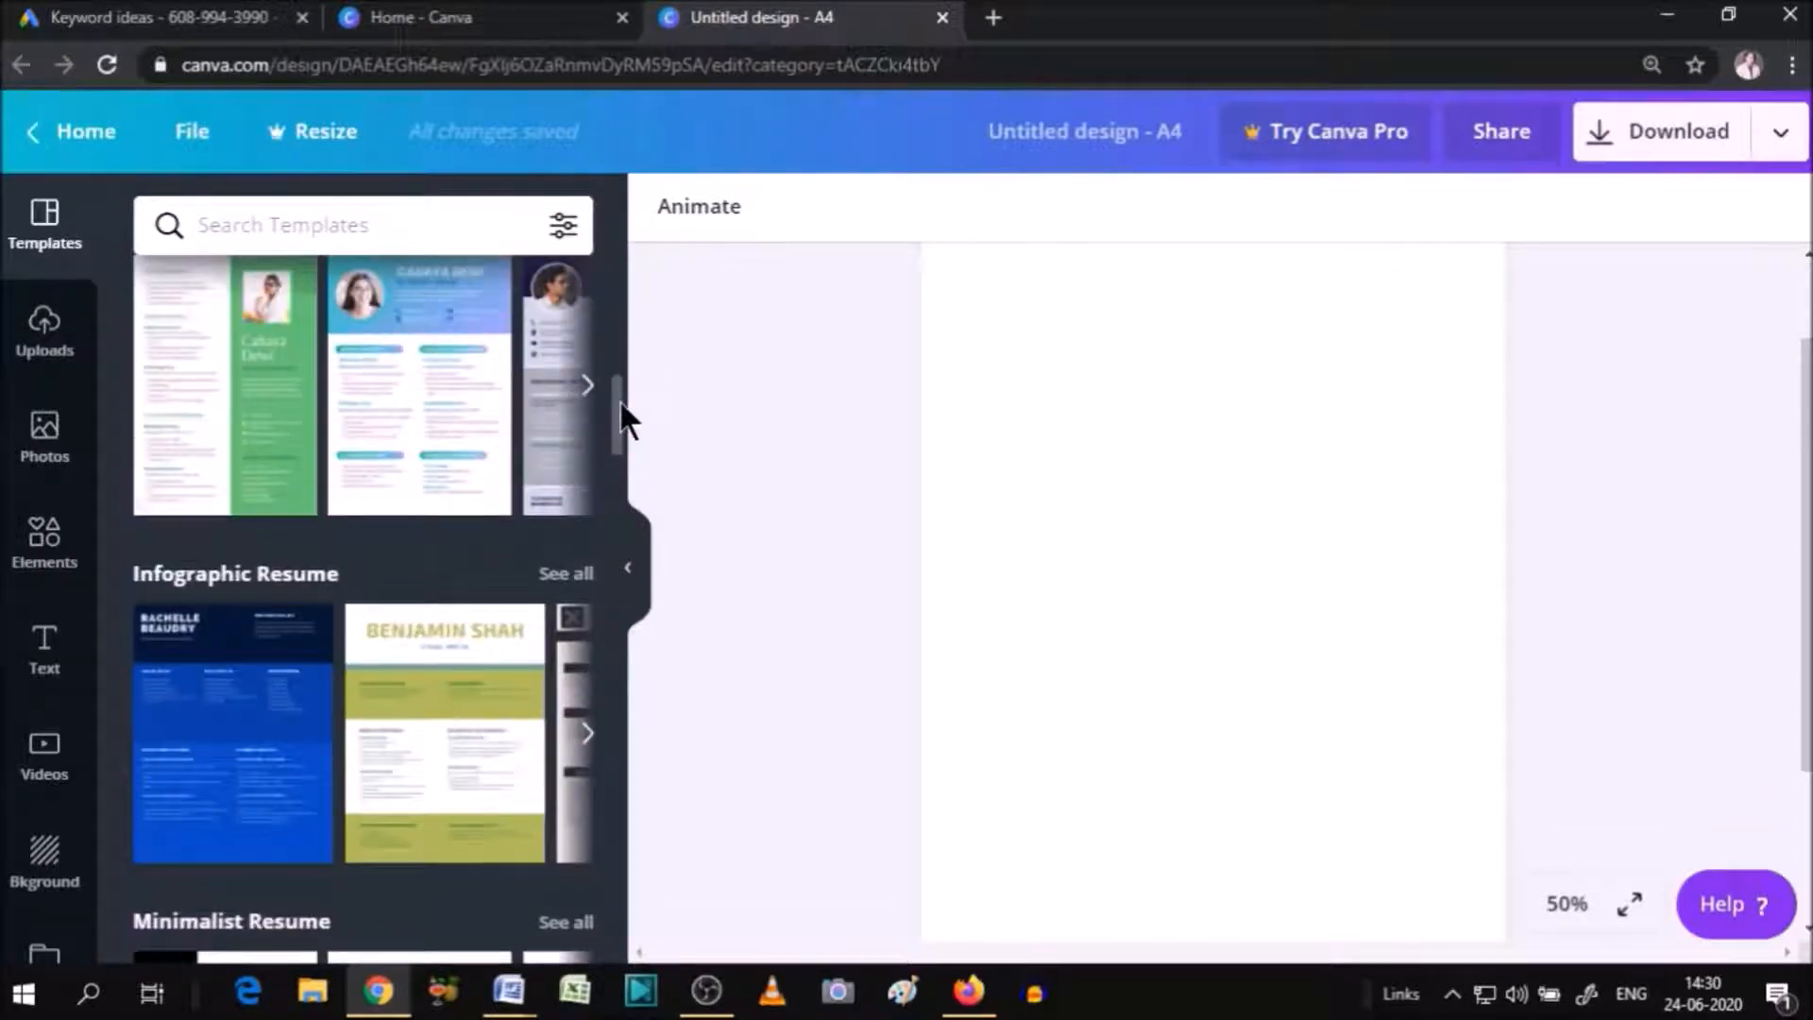
drag(623, 416, 625, 276)
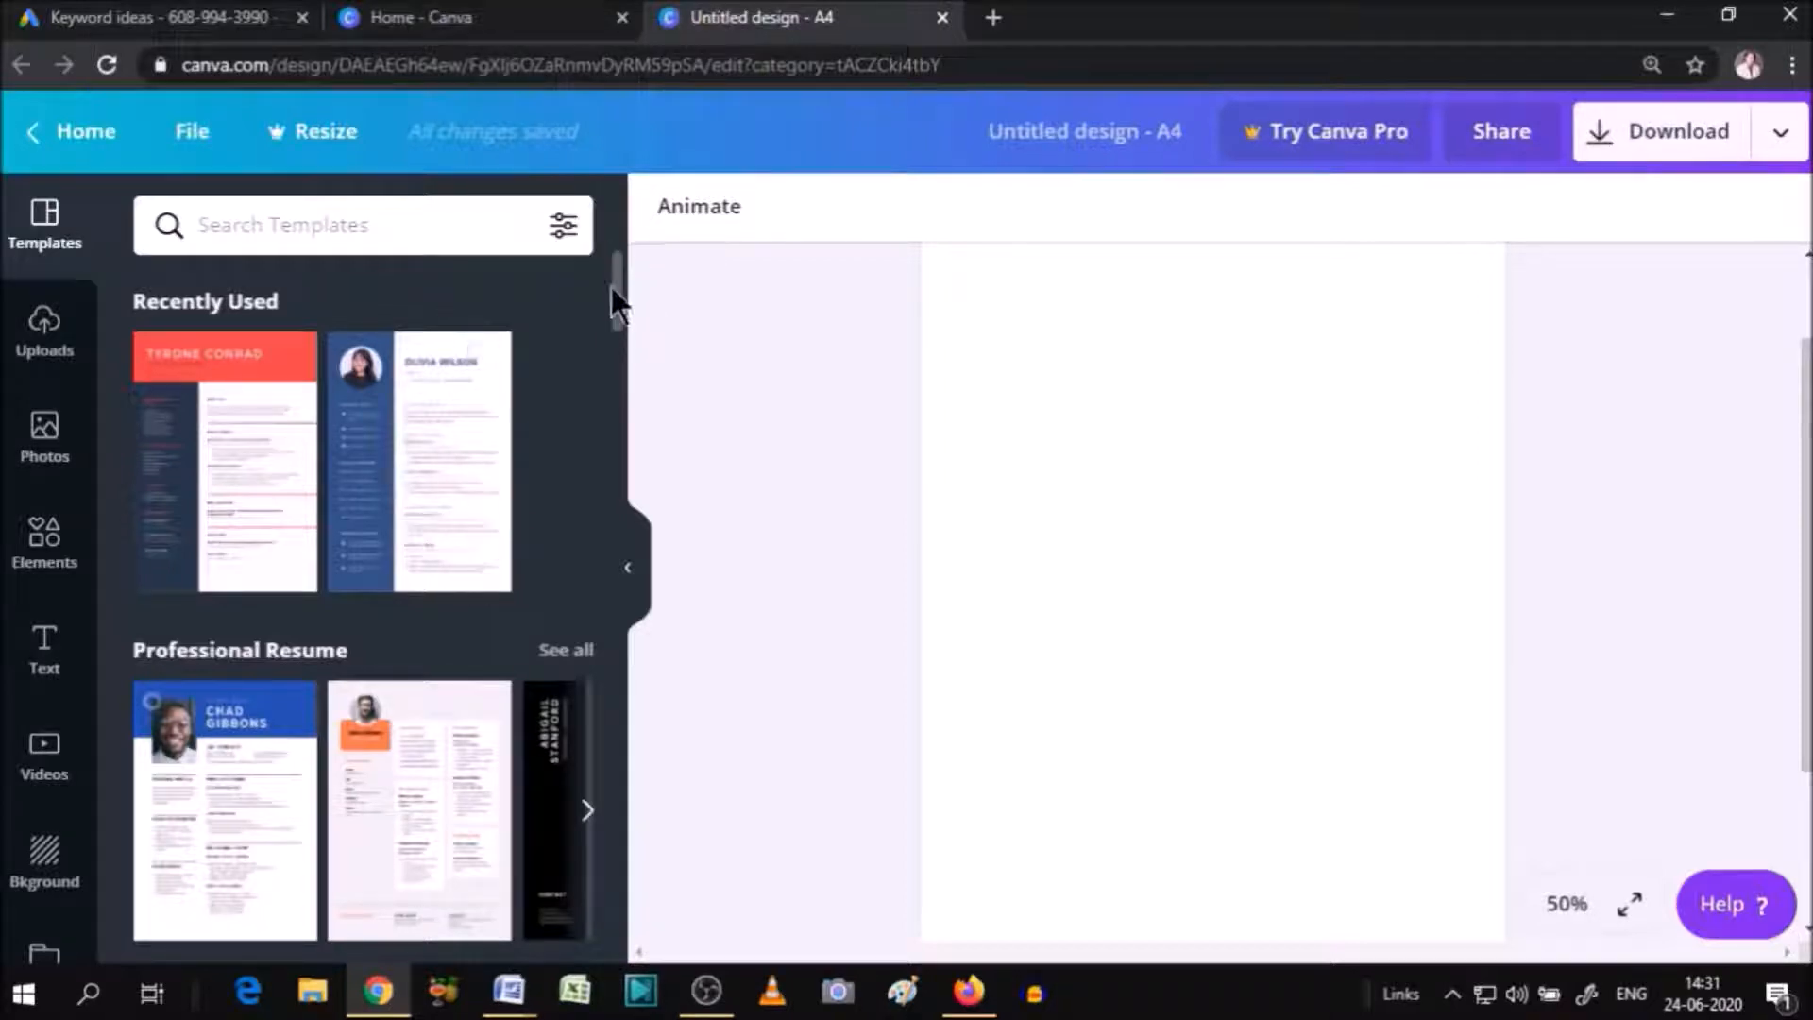
mouse_move(619, 286)
mouse_down()
mouse_move(619, 306)
mouse_move(614, 281)
mouse_up()
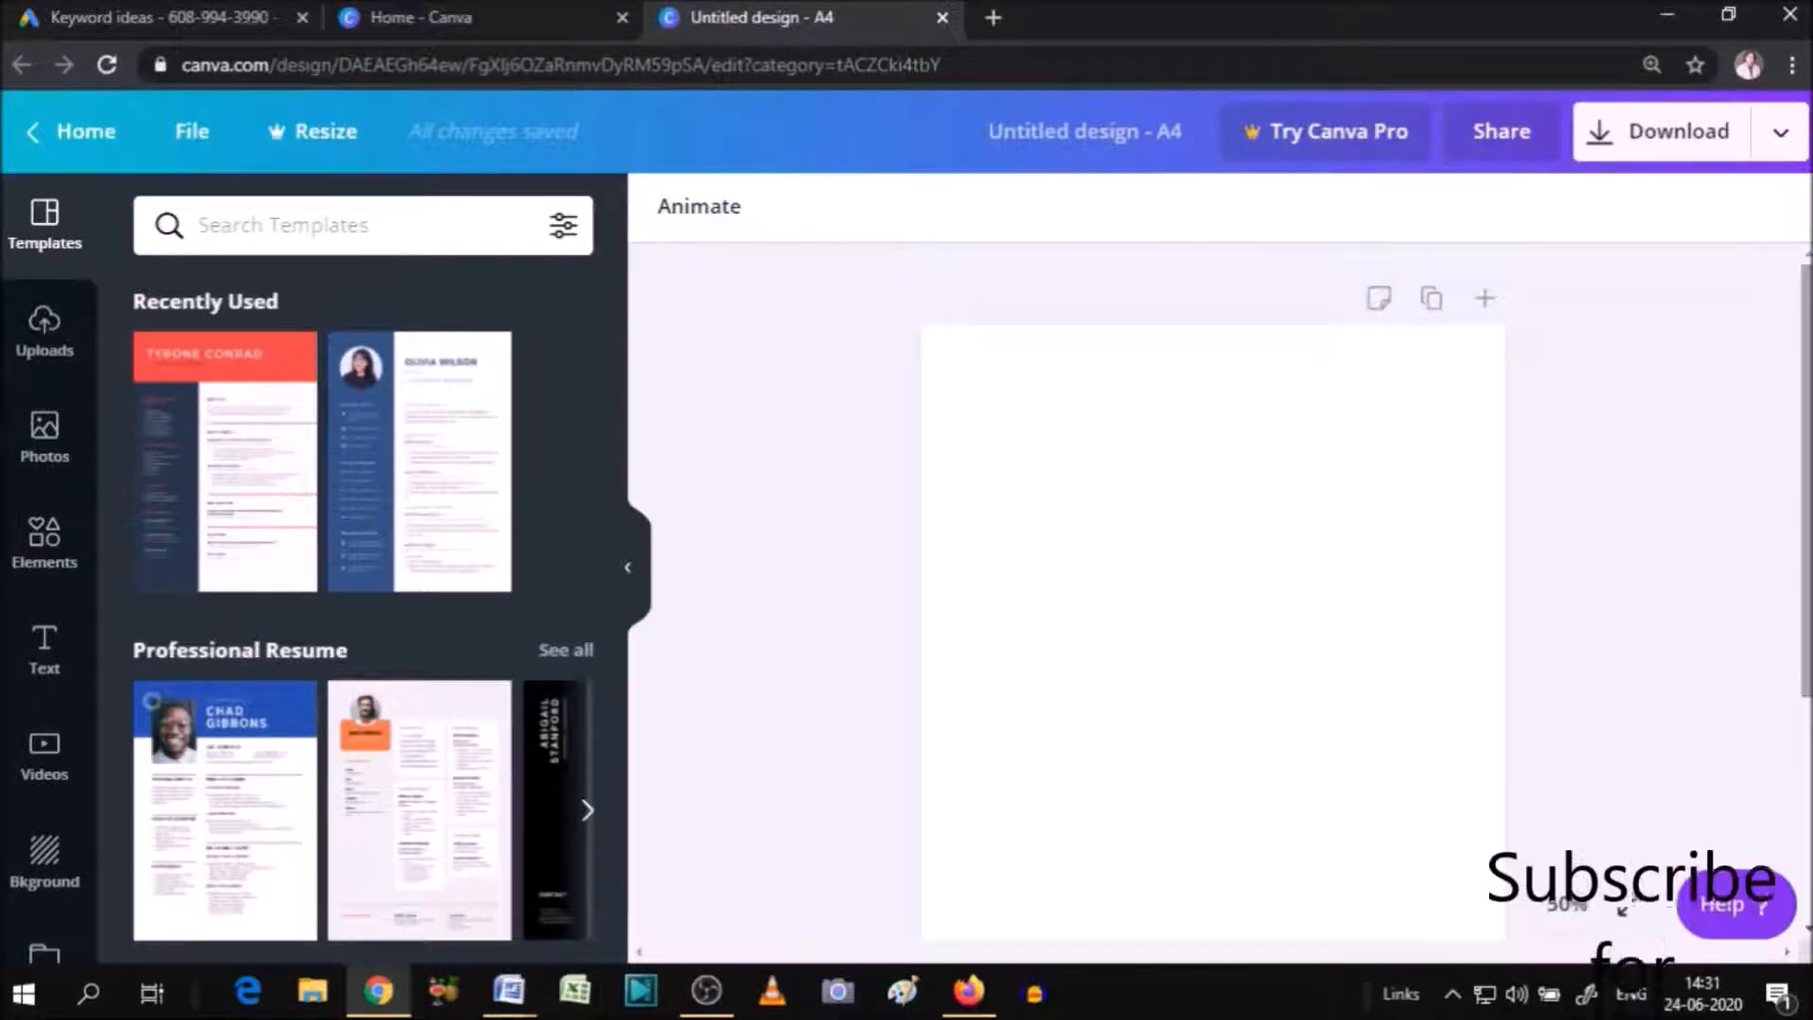
drag(1806, 580, 1806, 481)
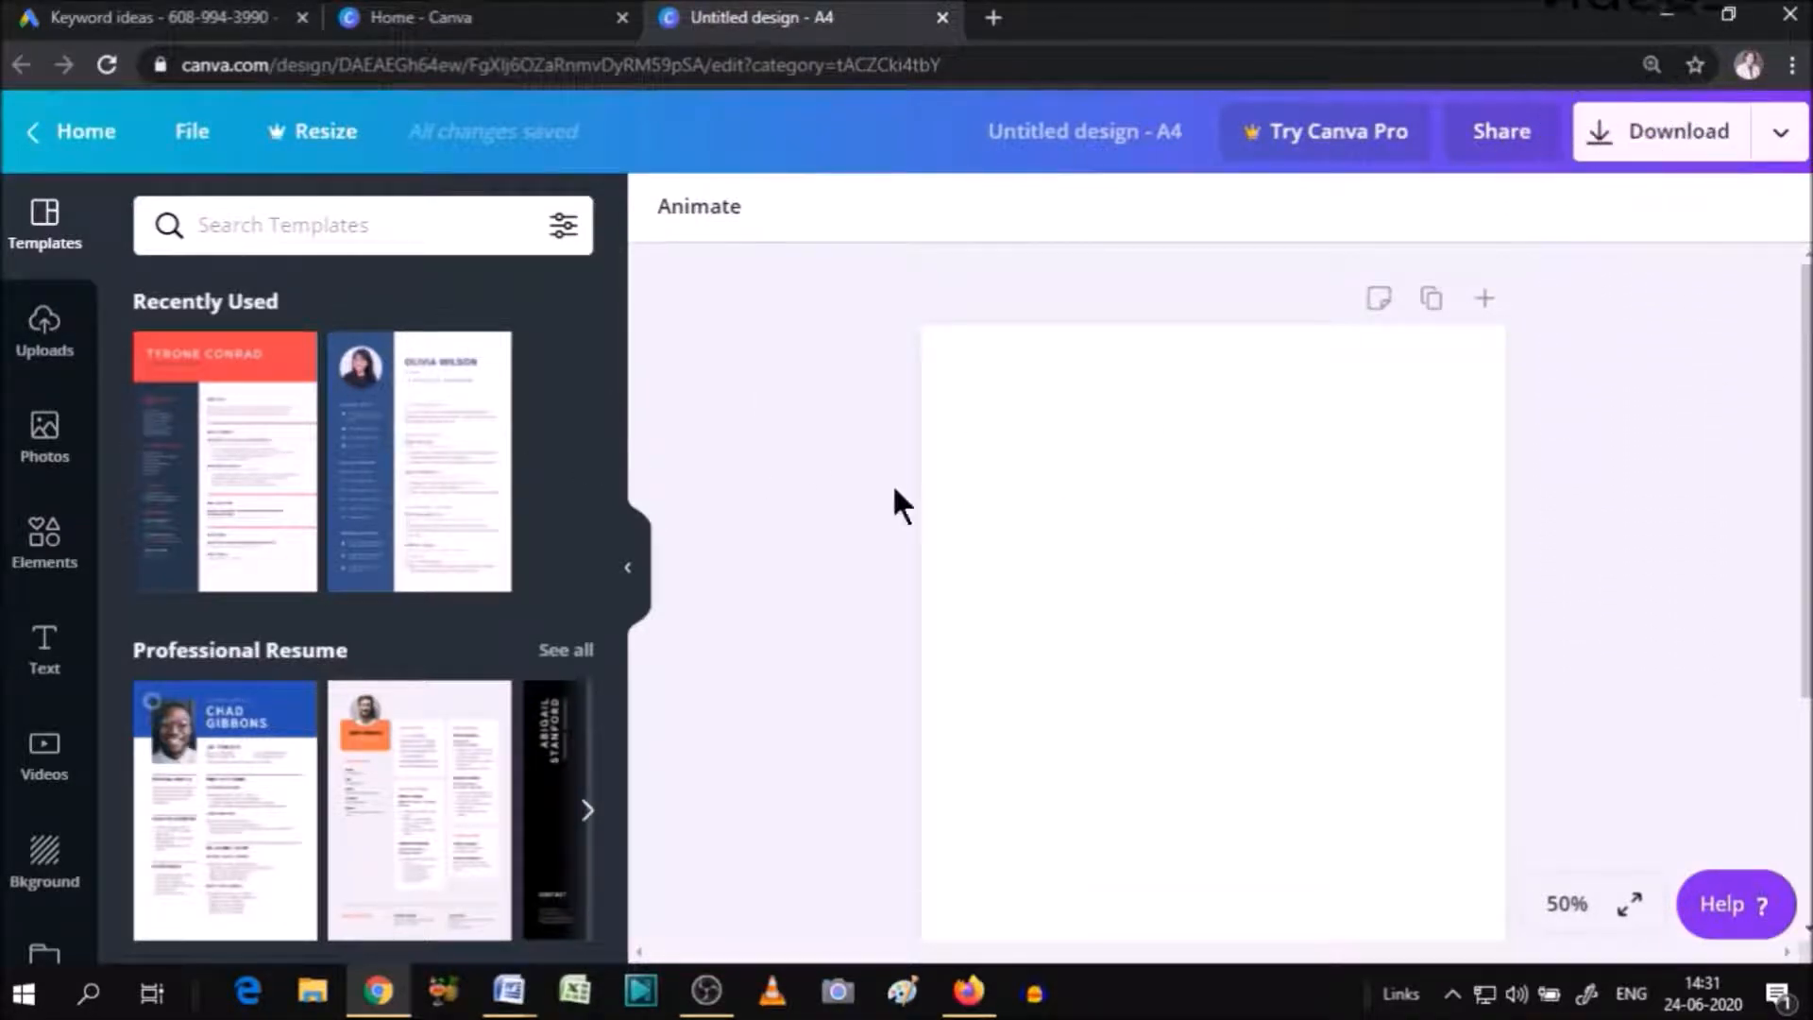
click(229, 463)
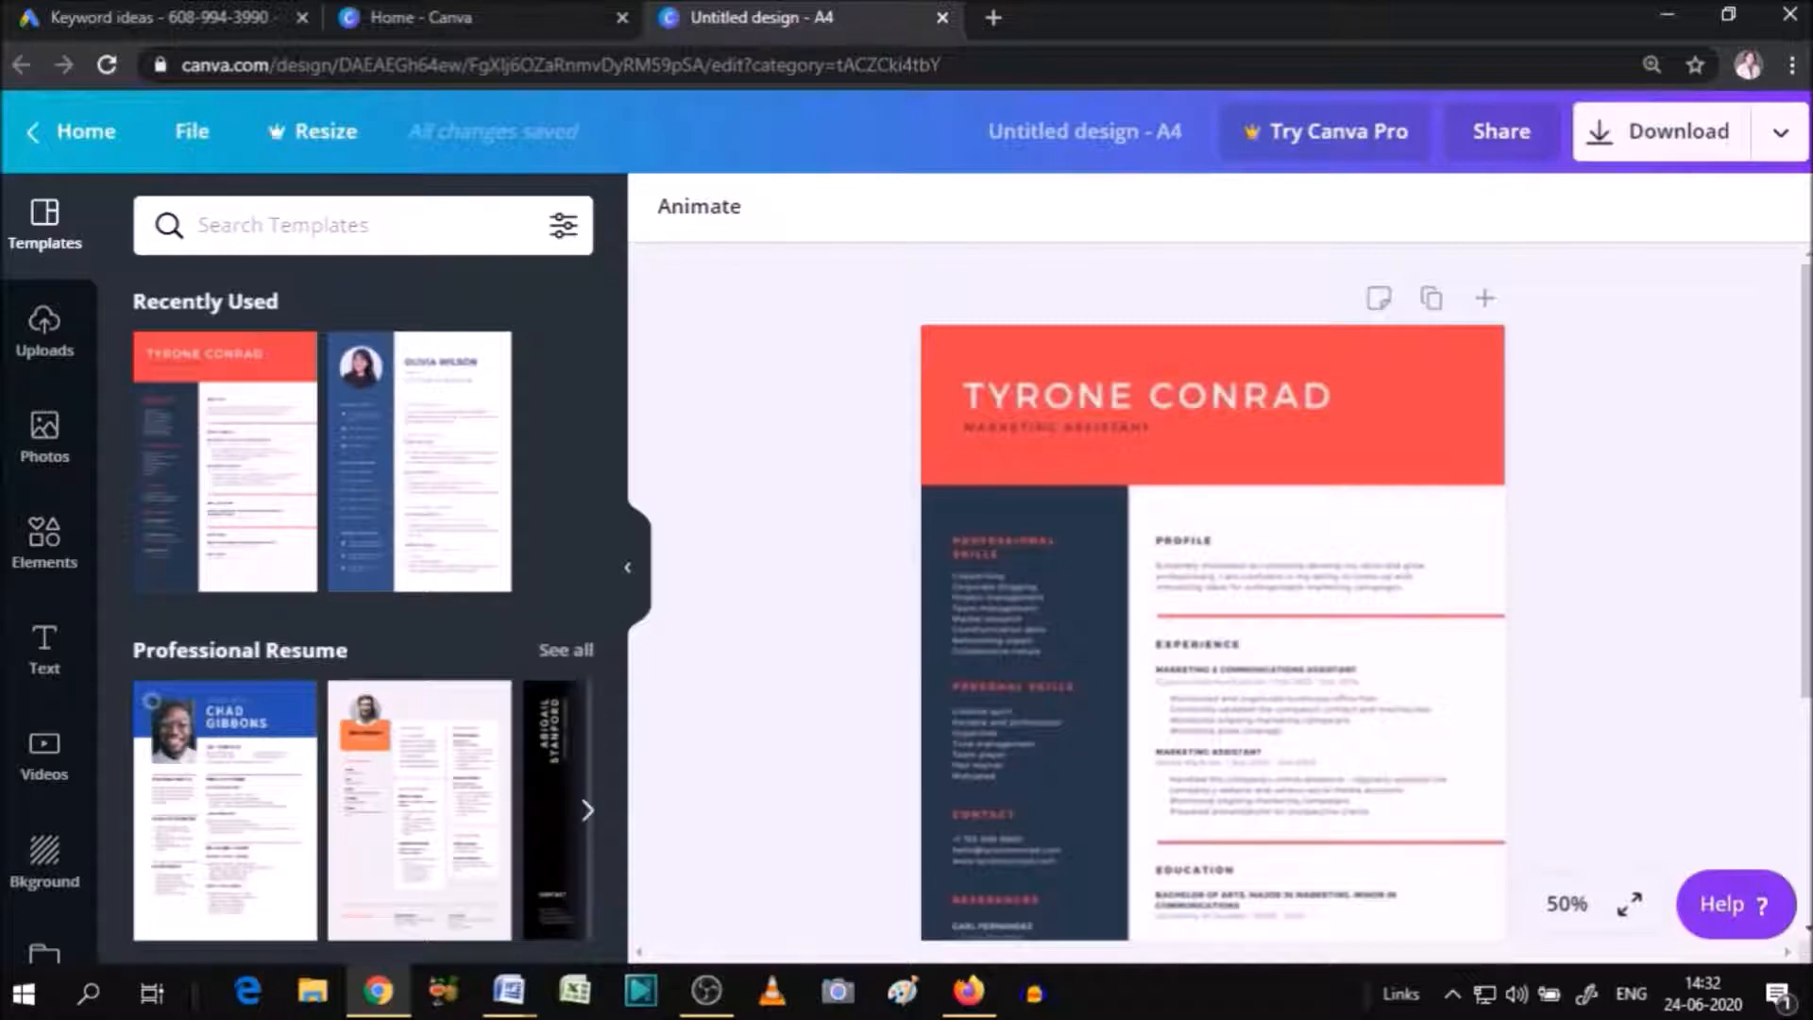
Replace the sample name in the resume's red header with the candidate's own name.
mouse_move(1809, 697)
mouse_down()
mouse_move(1809, 898)
mouse_move(1809, 725)
mouse_up()
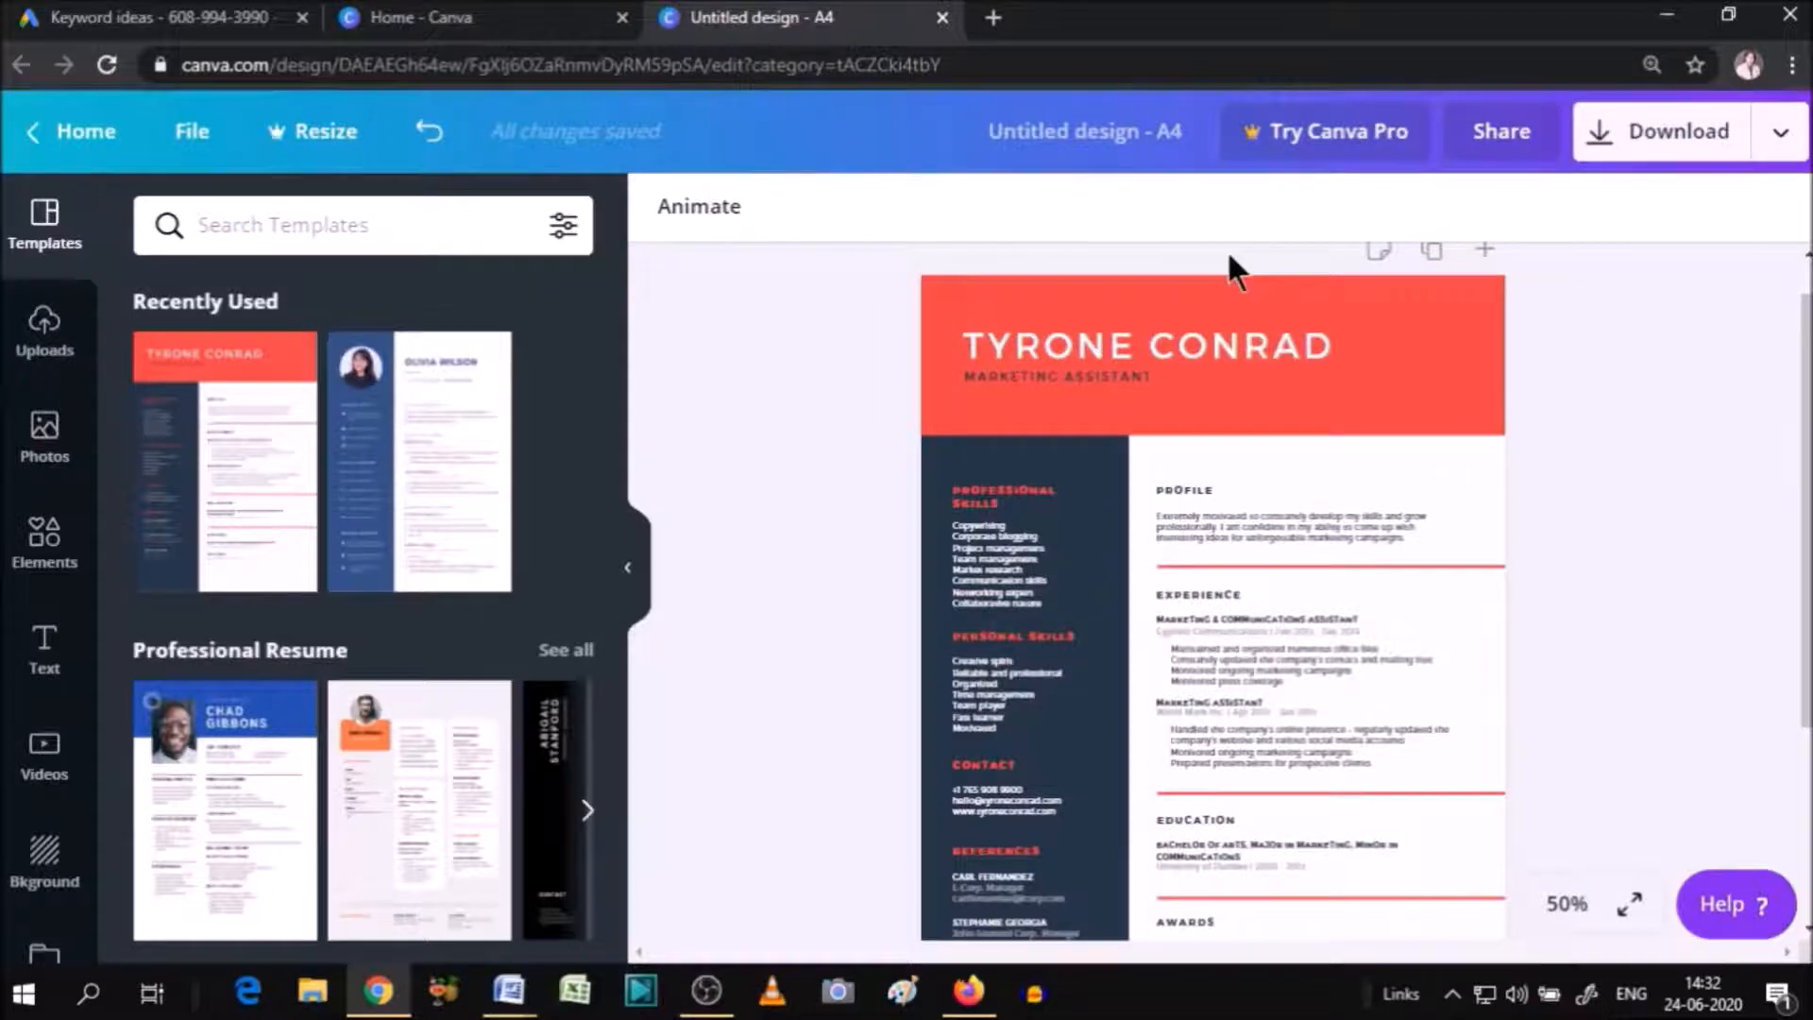
double_click(1178, 348)
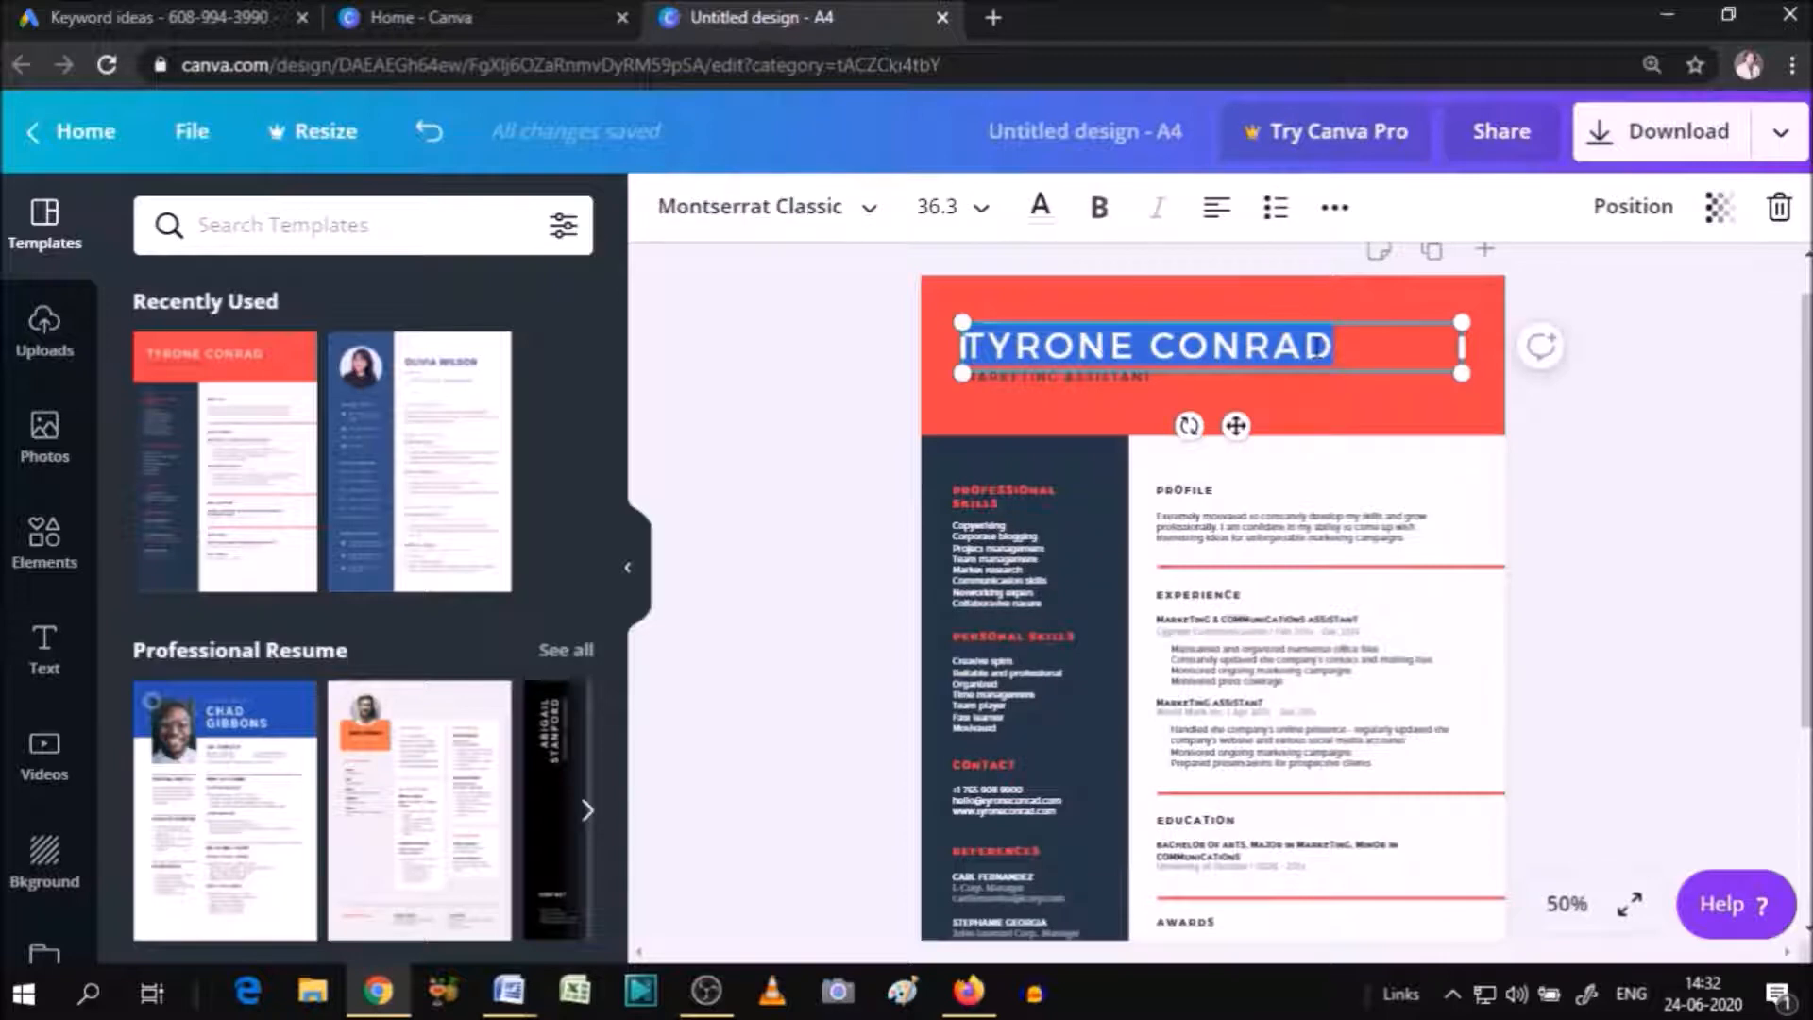
text(VISHVAA)
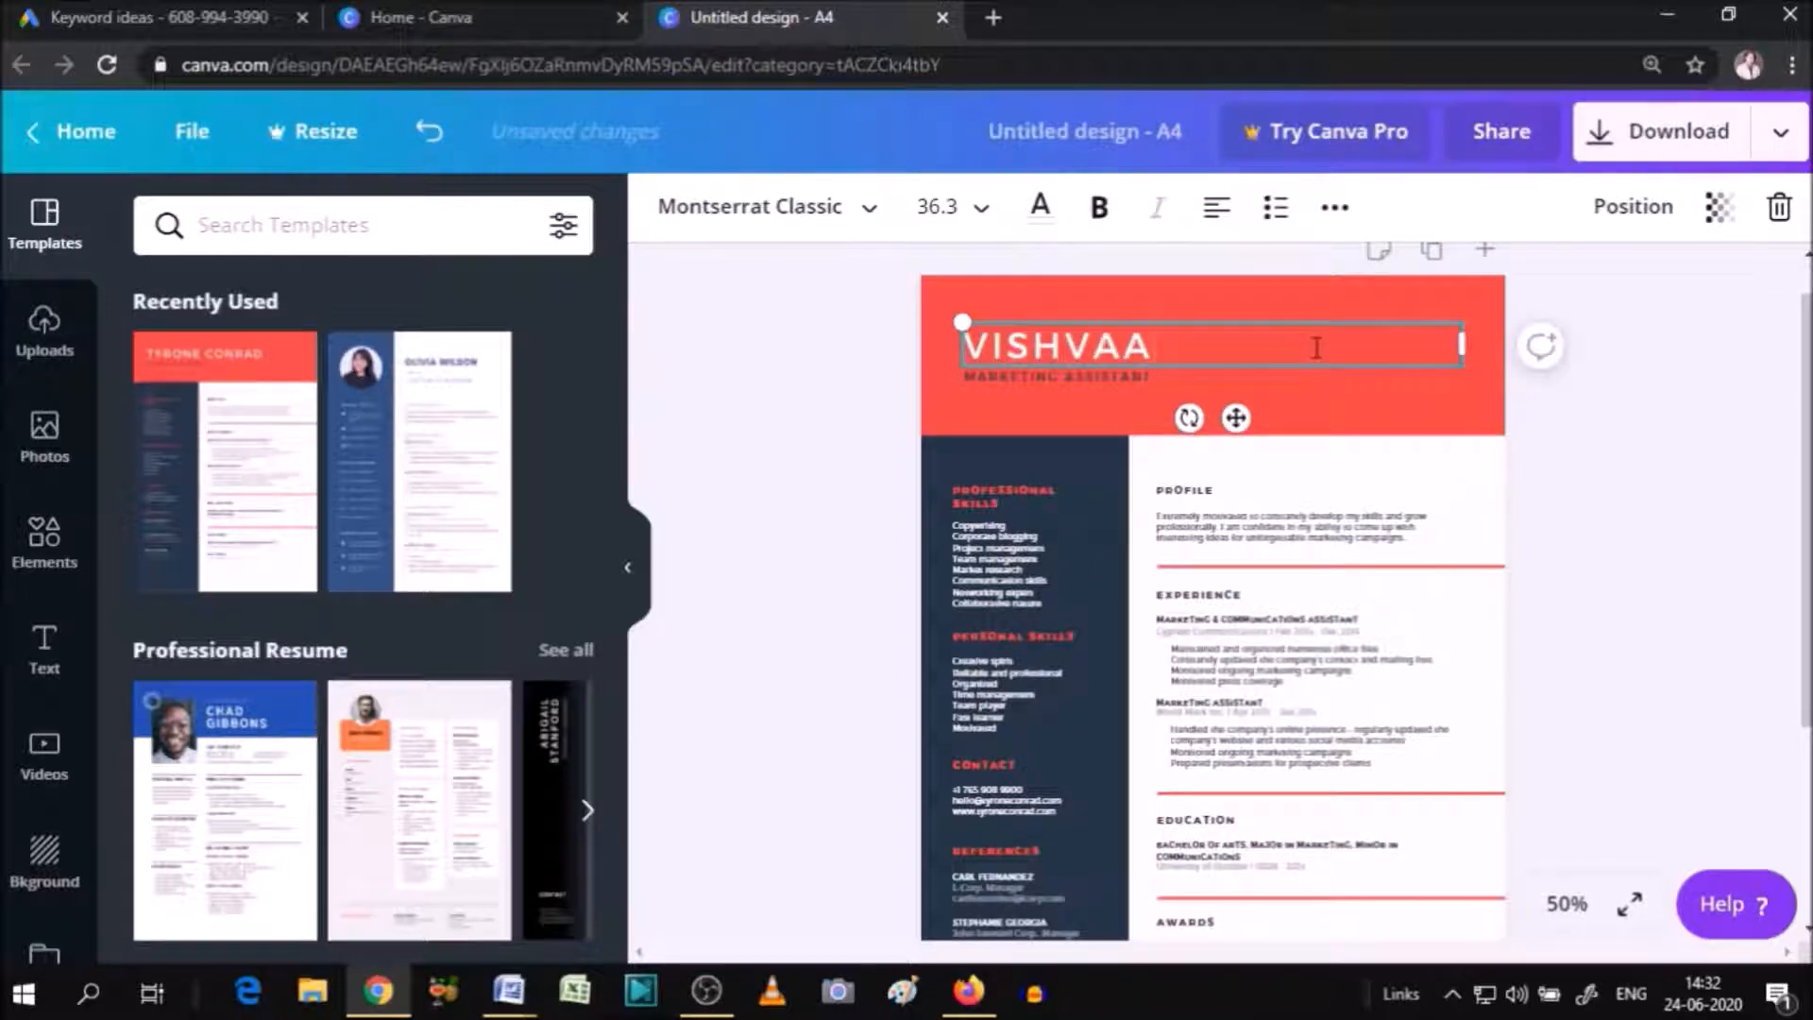
click(1097, 388)
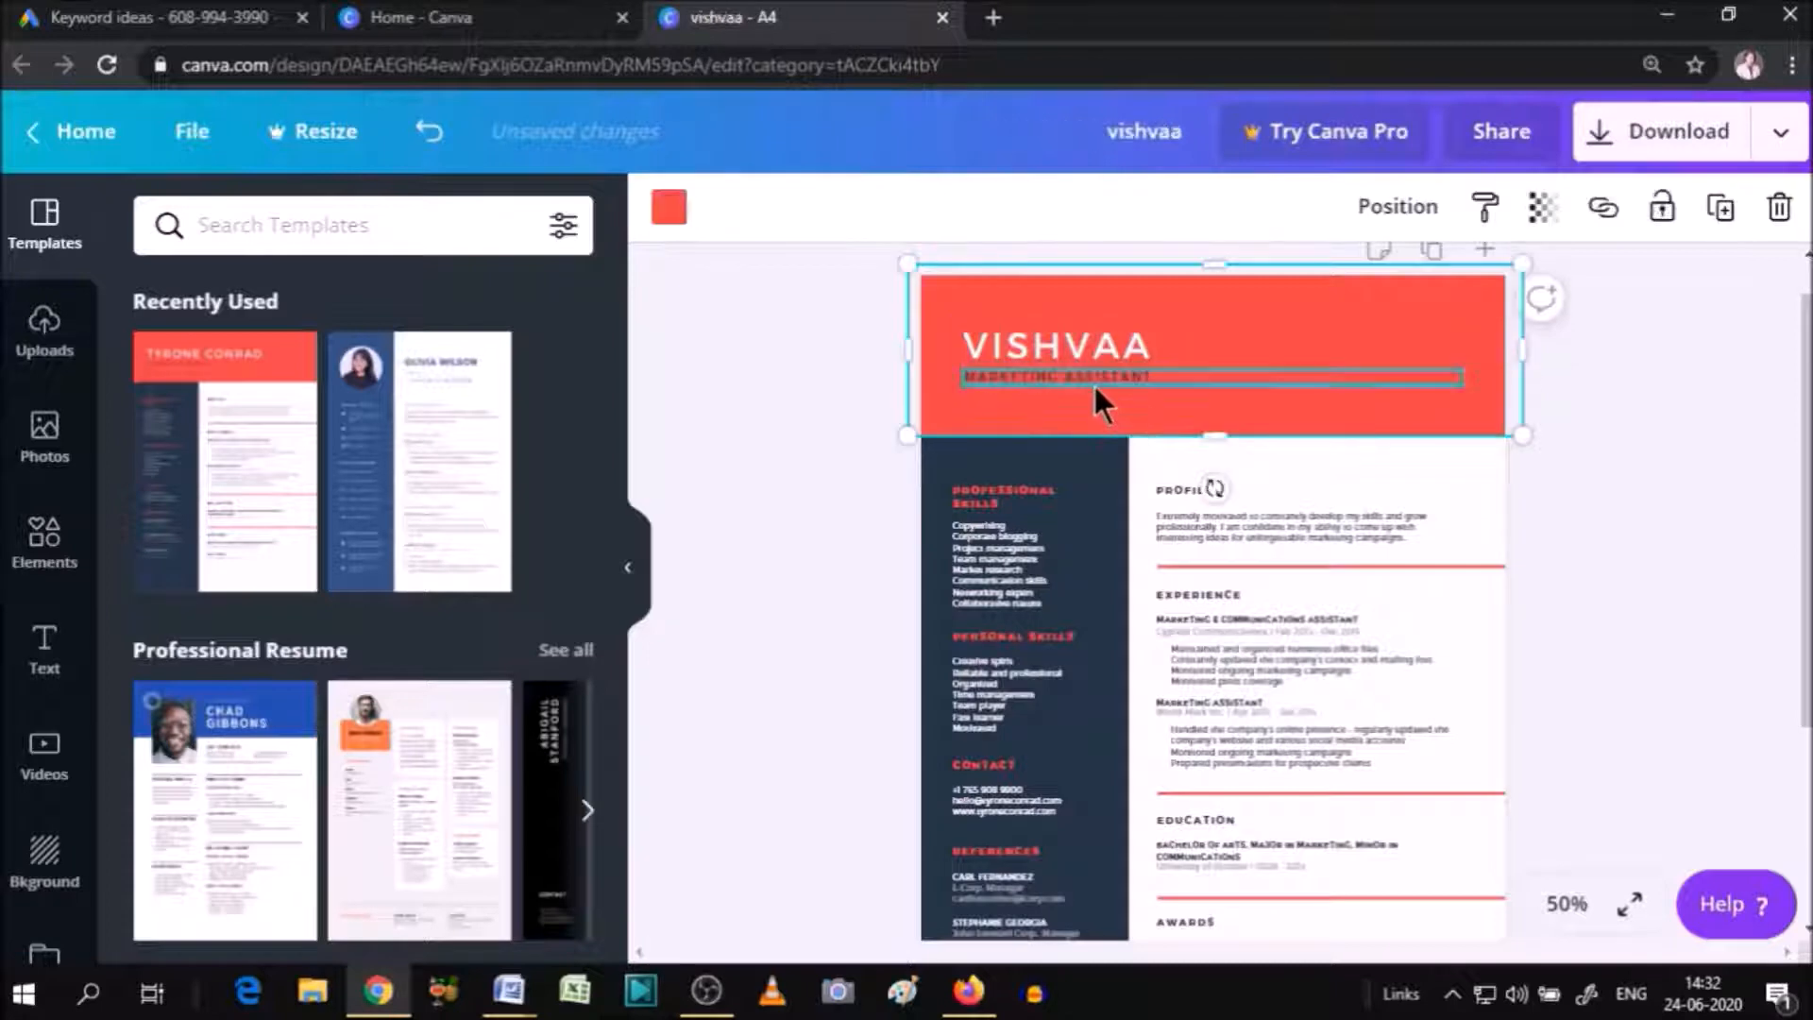
Try replacing the whole Profile paragraph with filler text, and undo the replacement.
click(1196, 538)
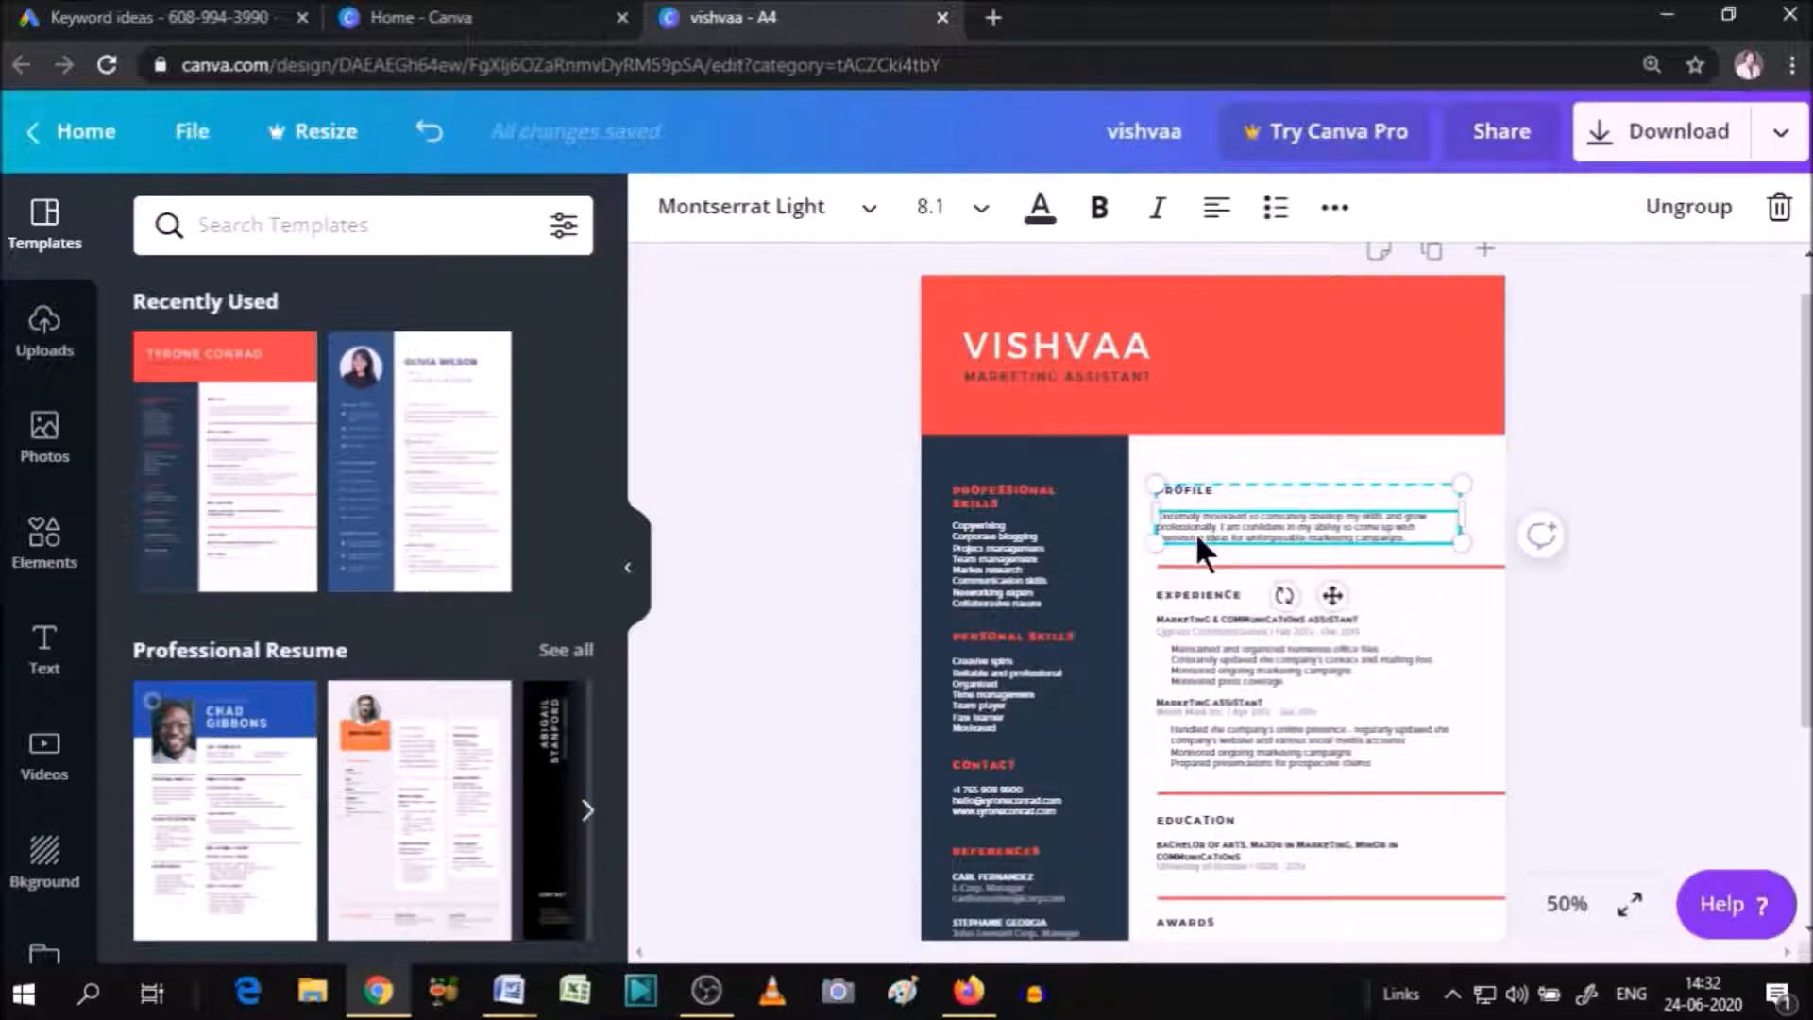
click(1598, 918)
click(1552, 504)
double_click(1355, 498)
click(1358, 498)
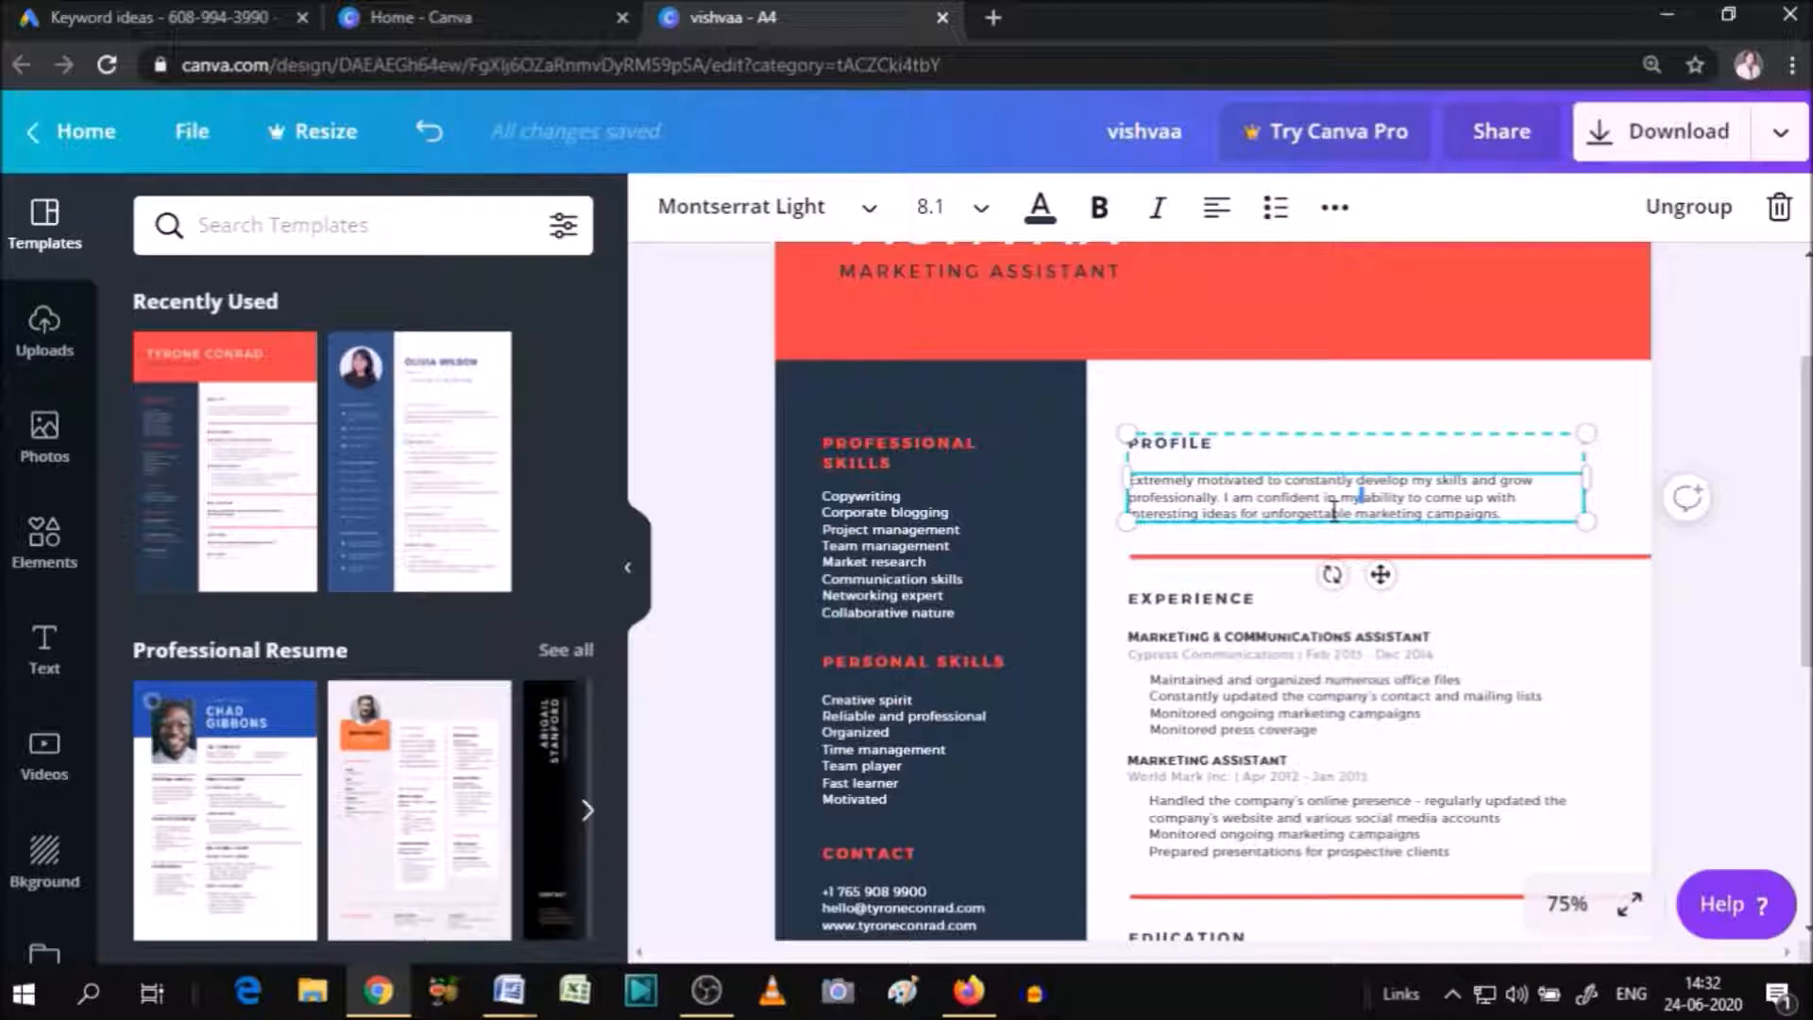
key(ctrl+a)
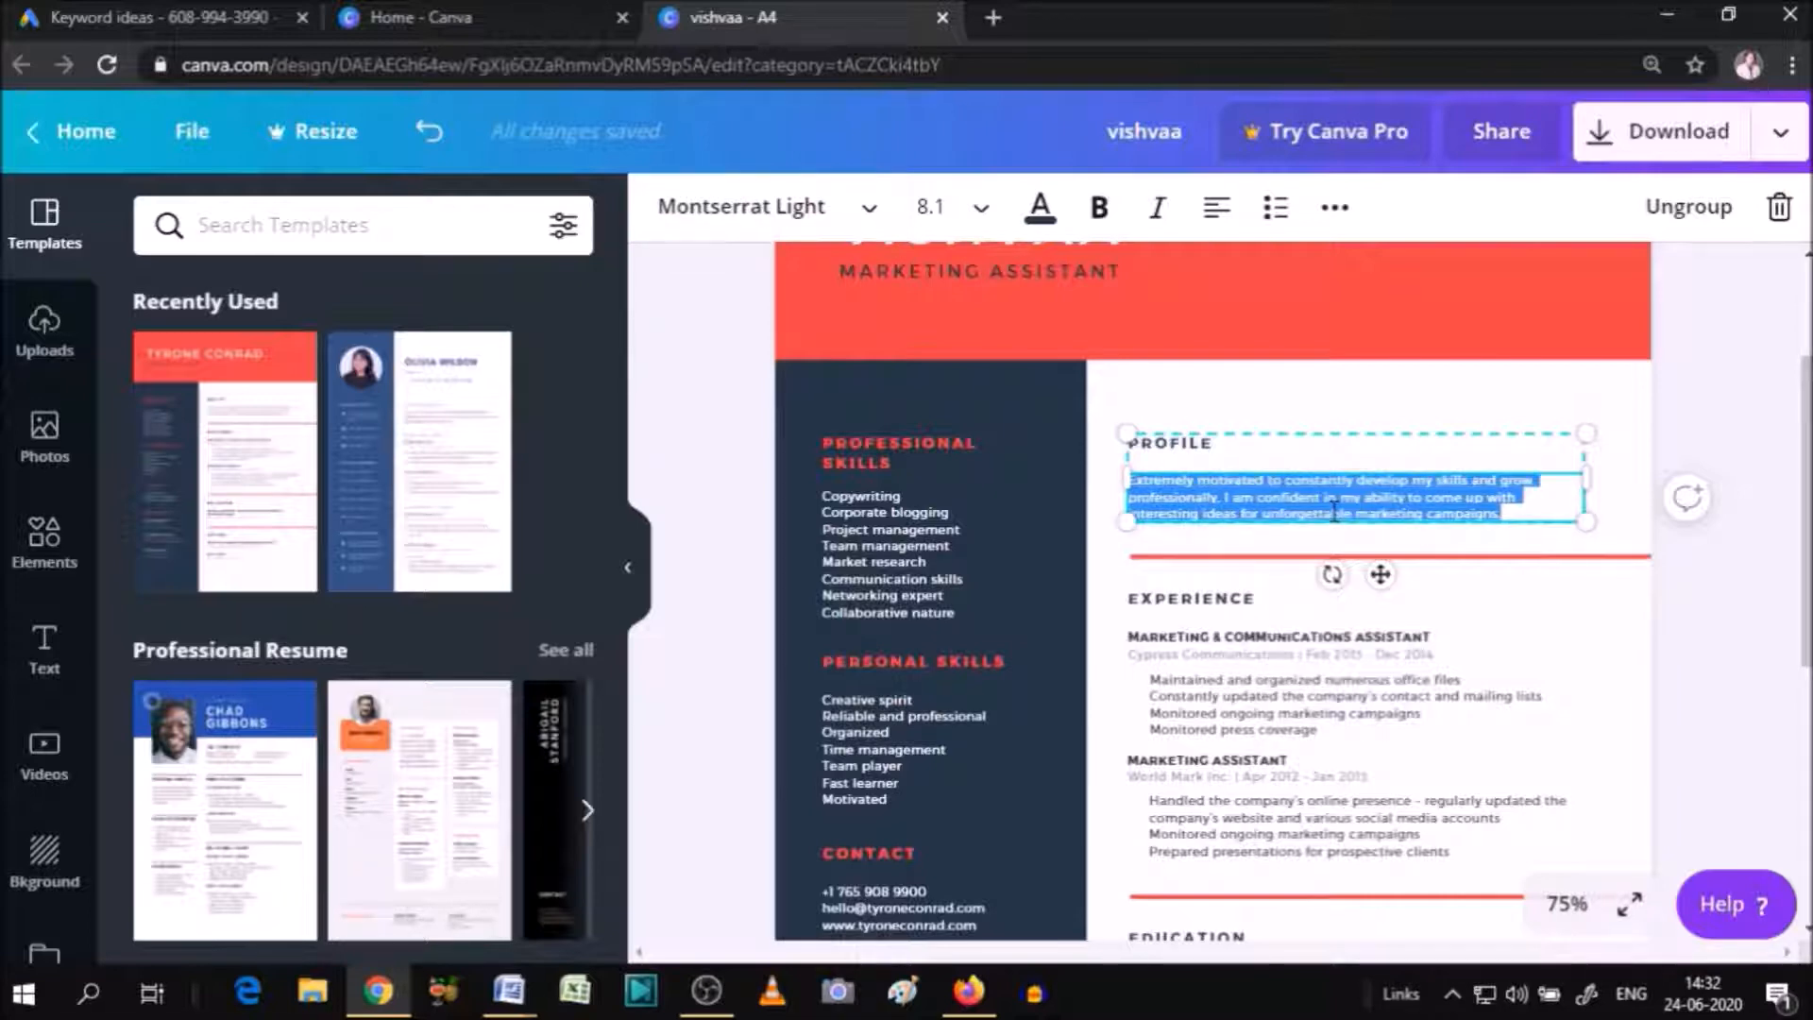
click(1509, 513)
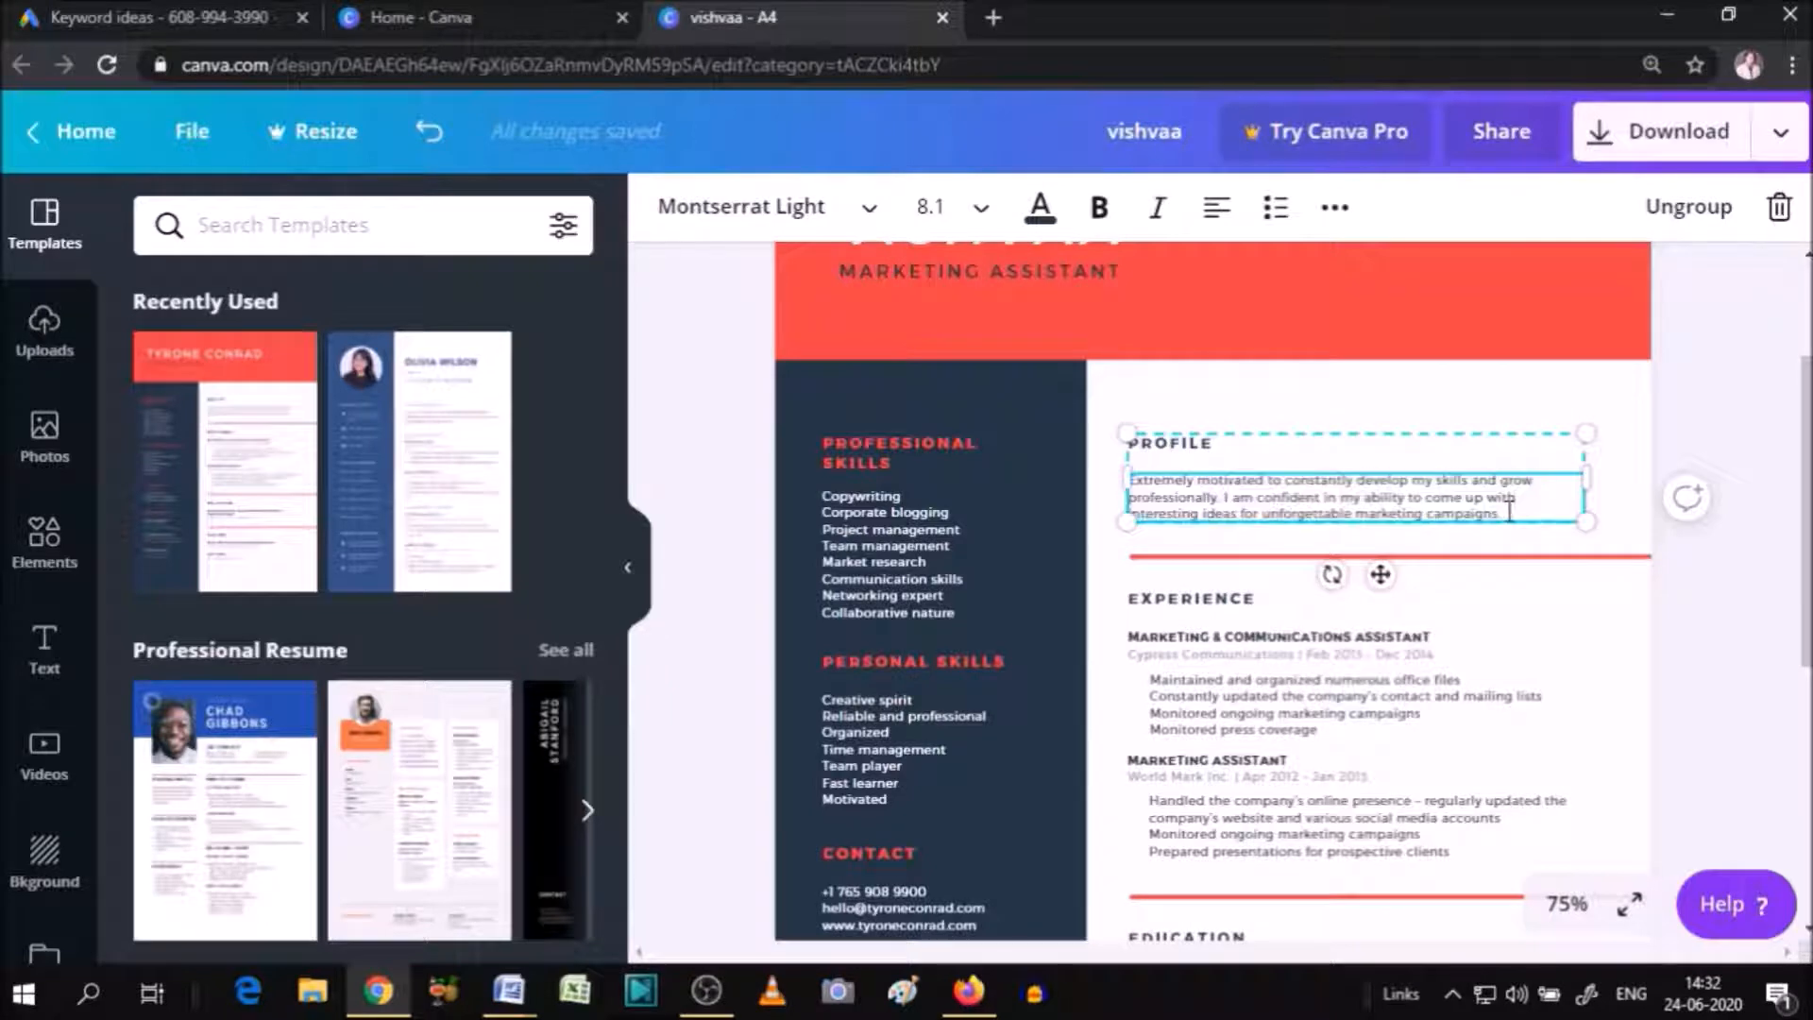
key(ctrl+a)
text(ams,nsdfknkasndkankl)
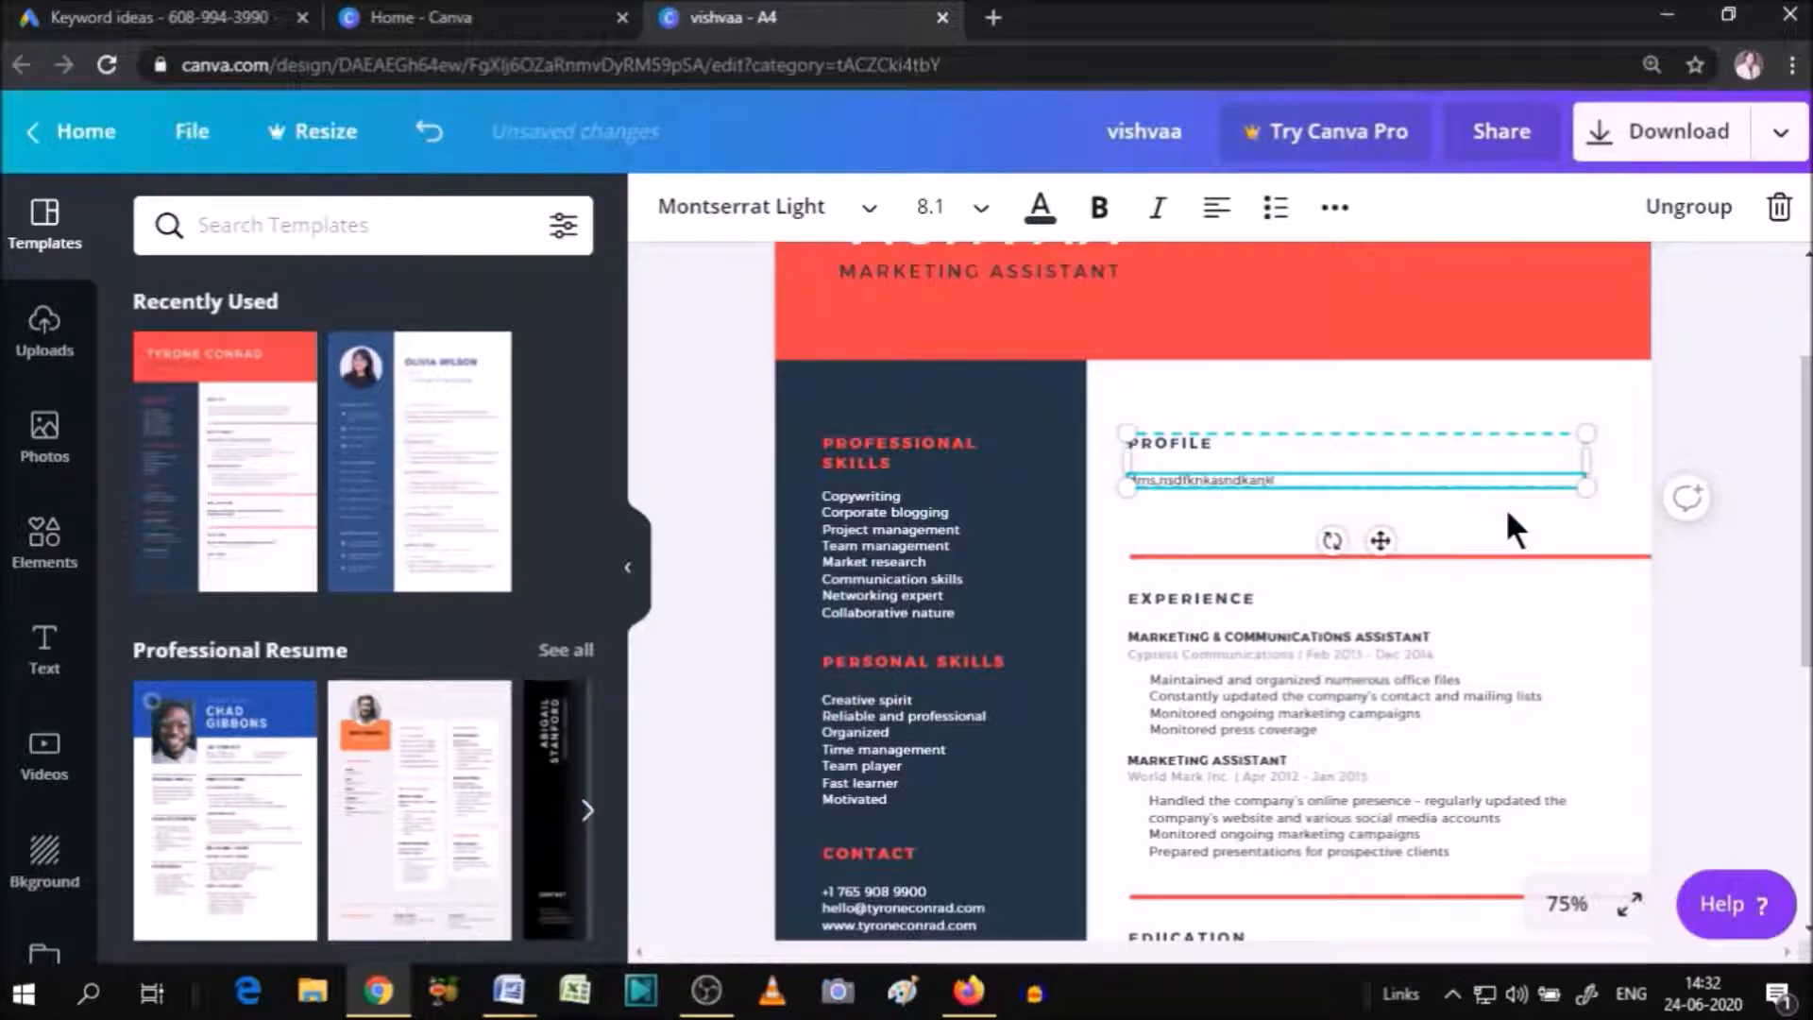
key(ctrl+z)
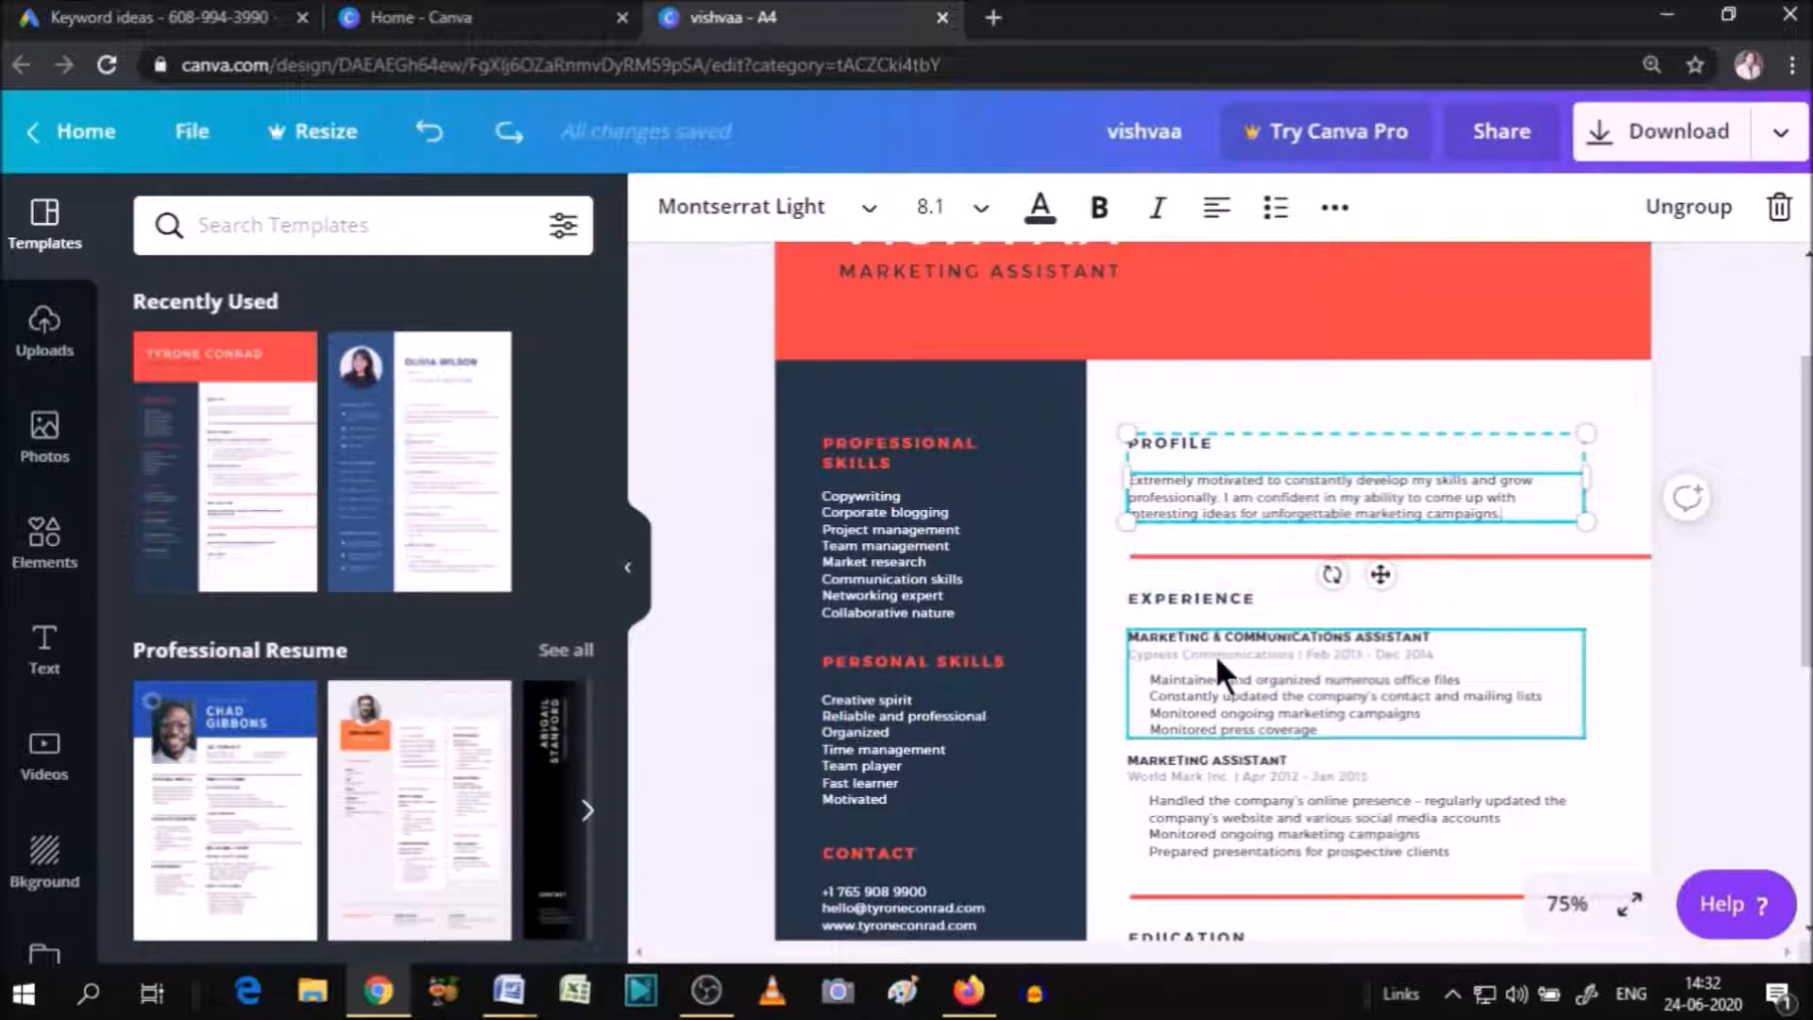
Review the whole resume page, from the header and skills down to the references, education and awards sections.
drag(1809, 654, 1810, 755)
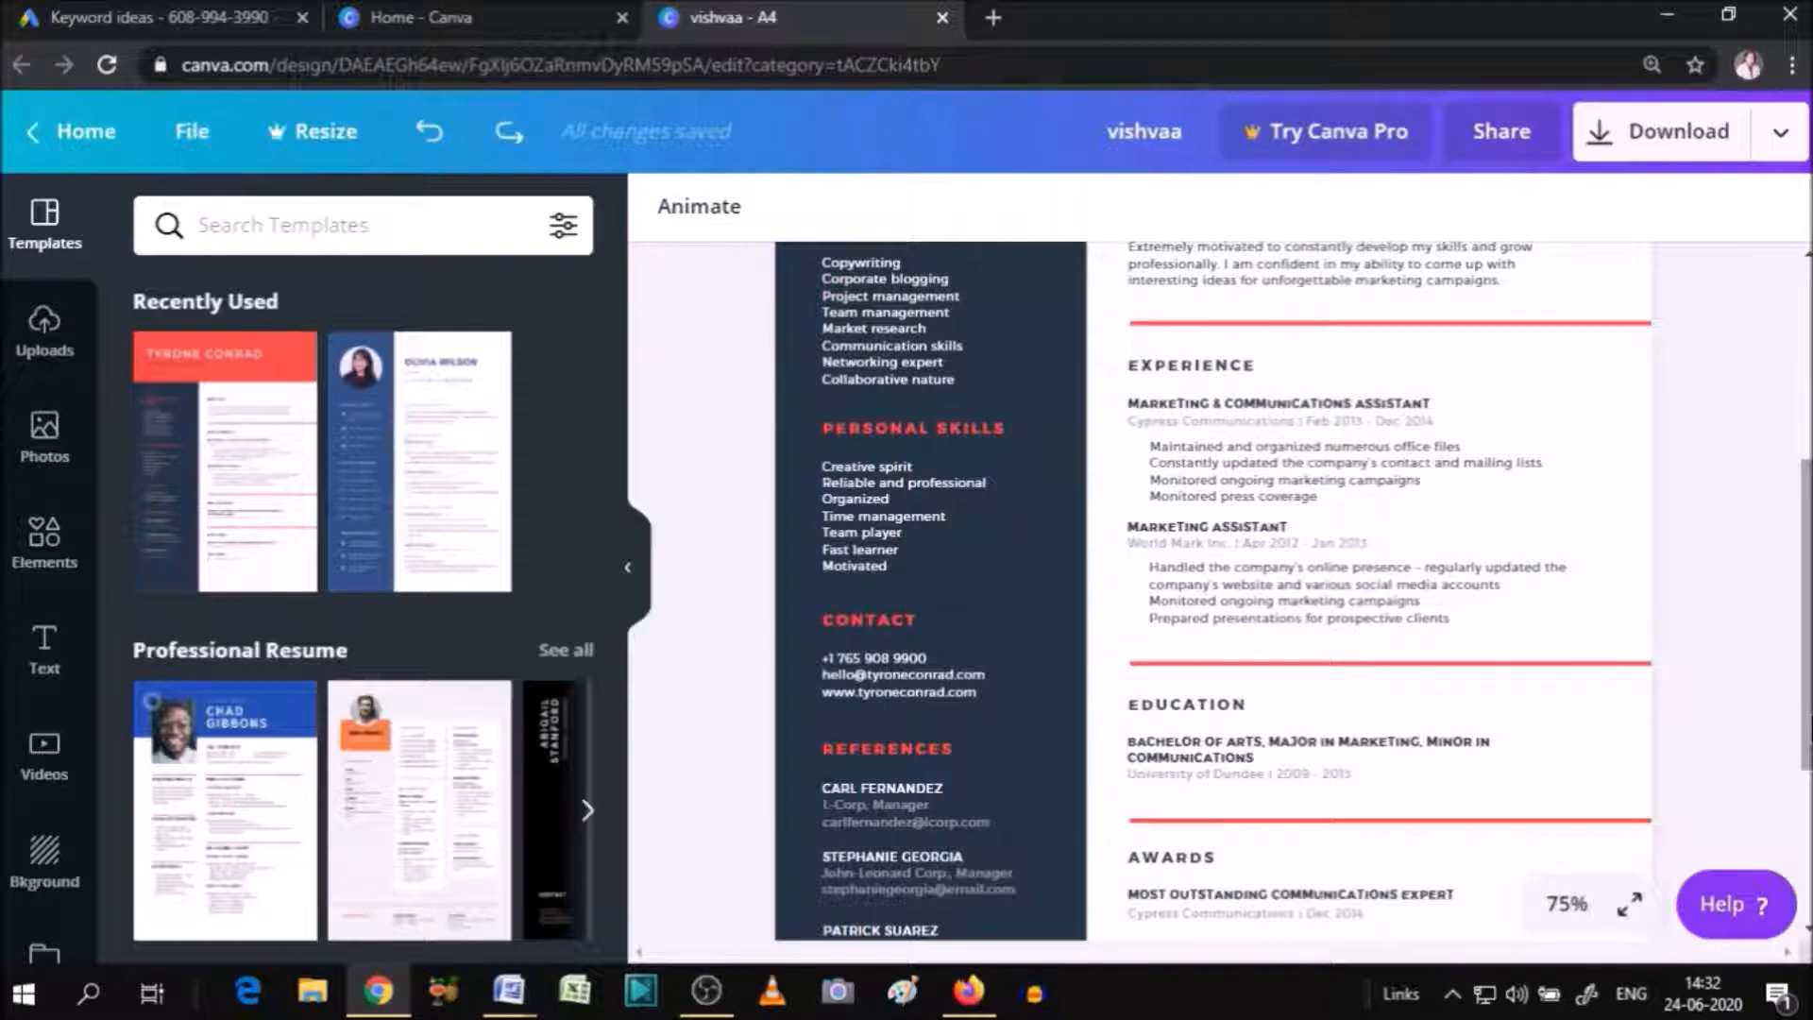
scroll(1218, 586, down, 2)
scroll(1218, 585, up, 2)
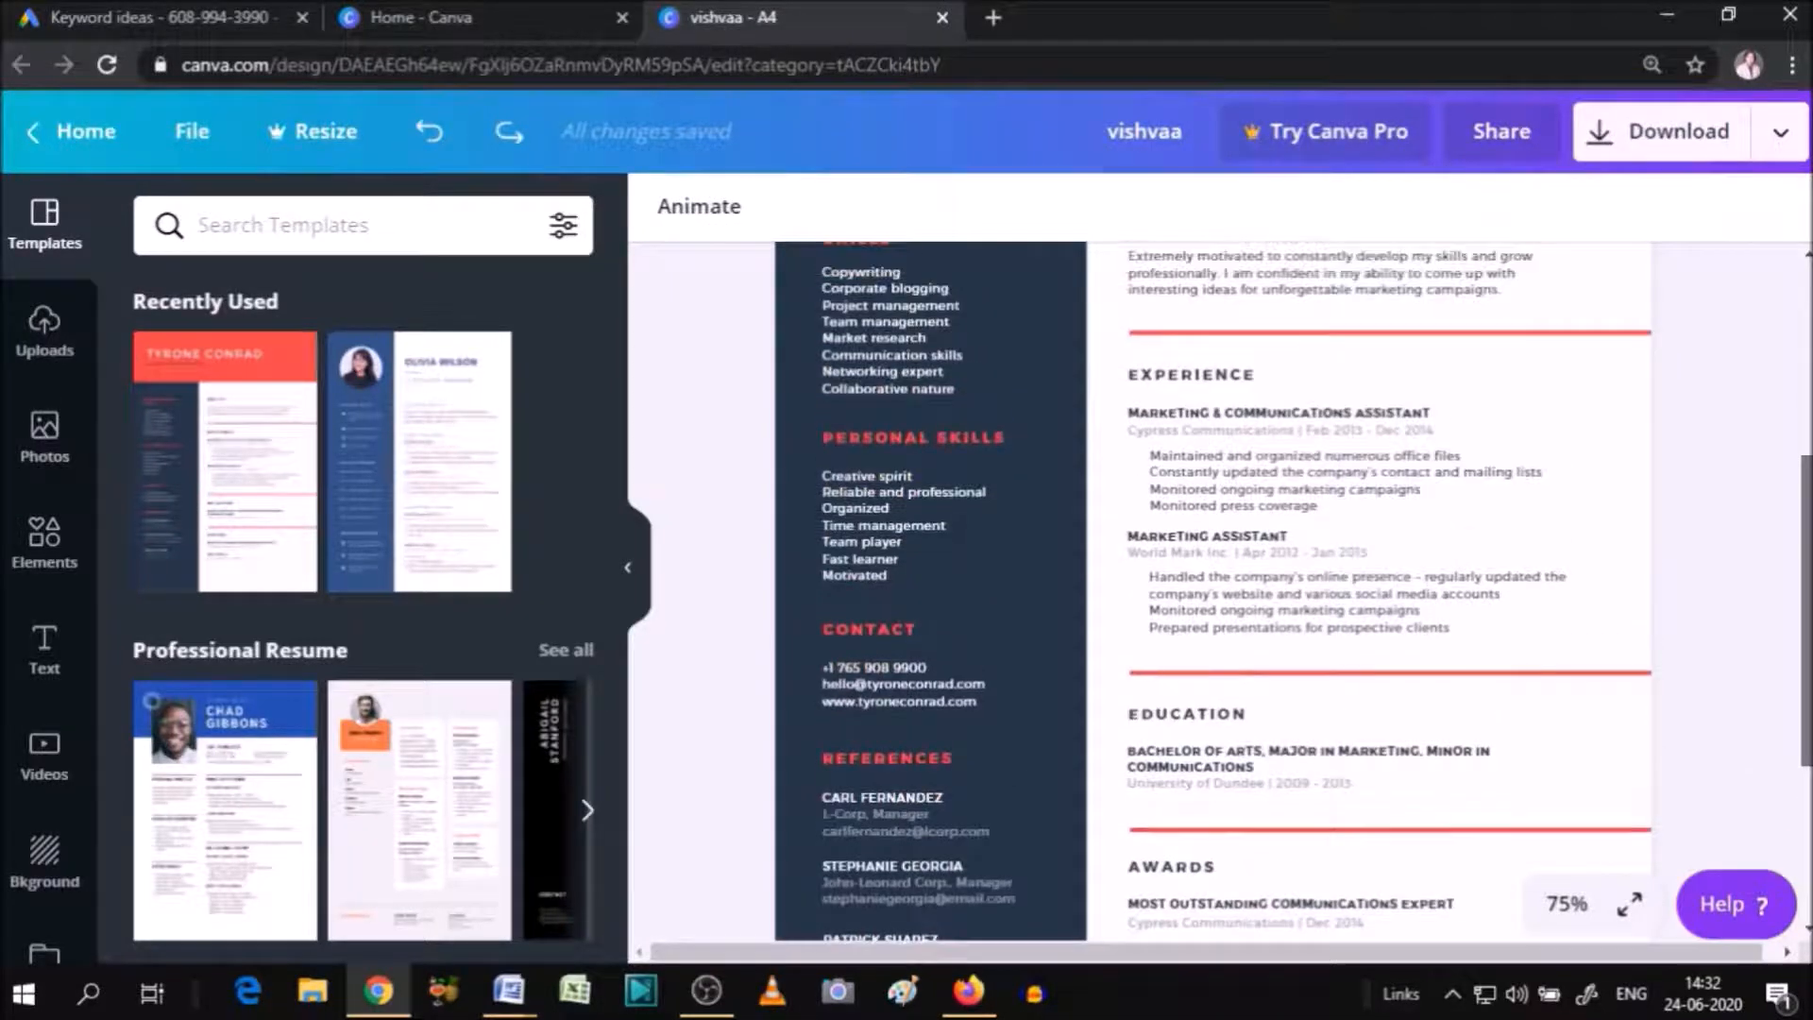
scroll(1217, 586, up, 4)
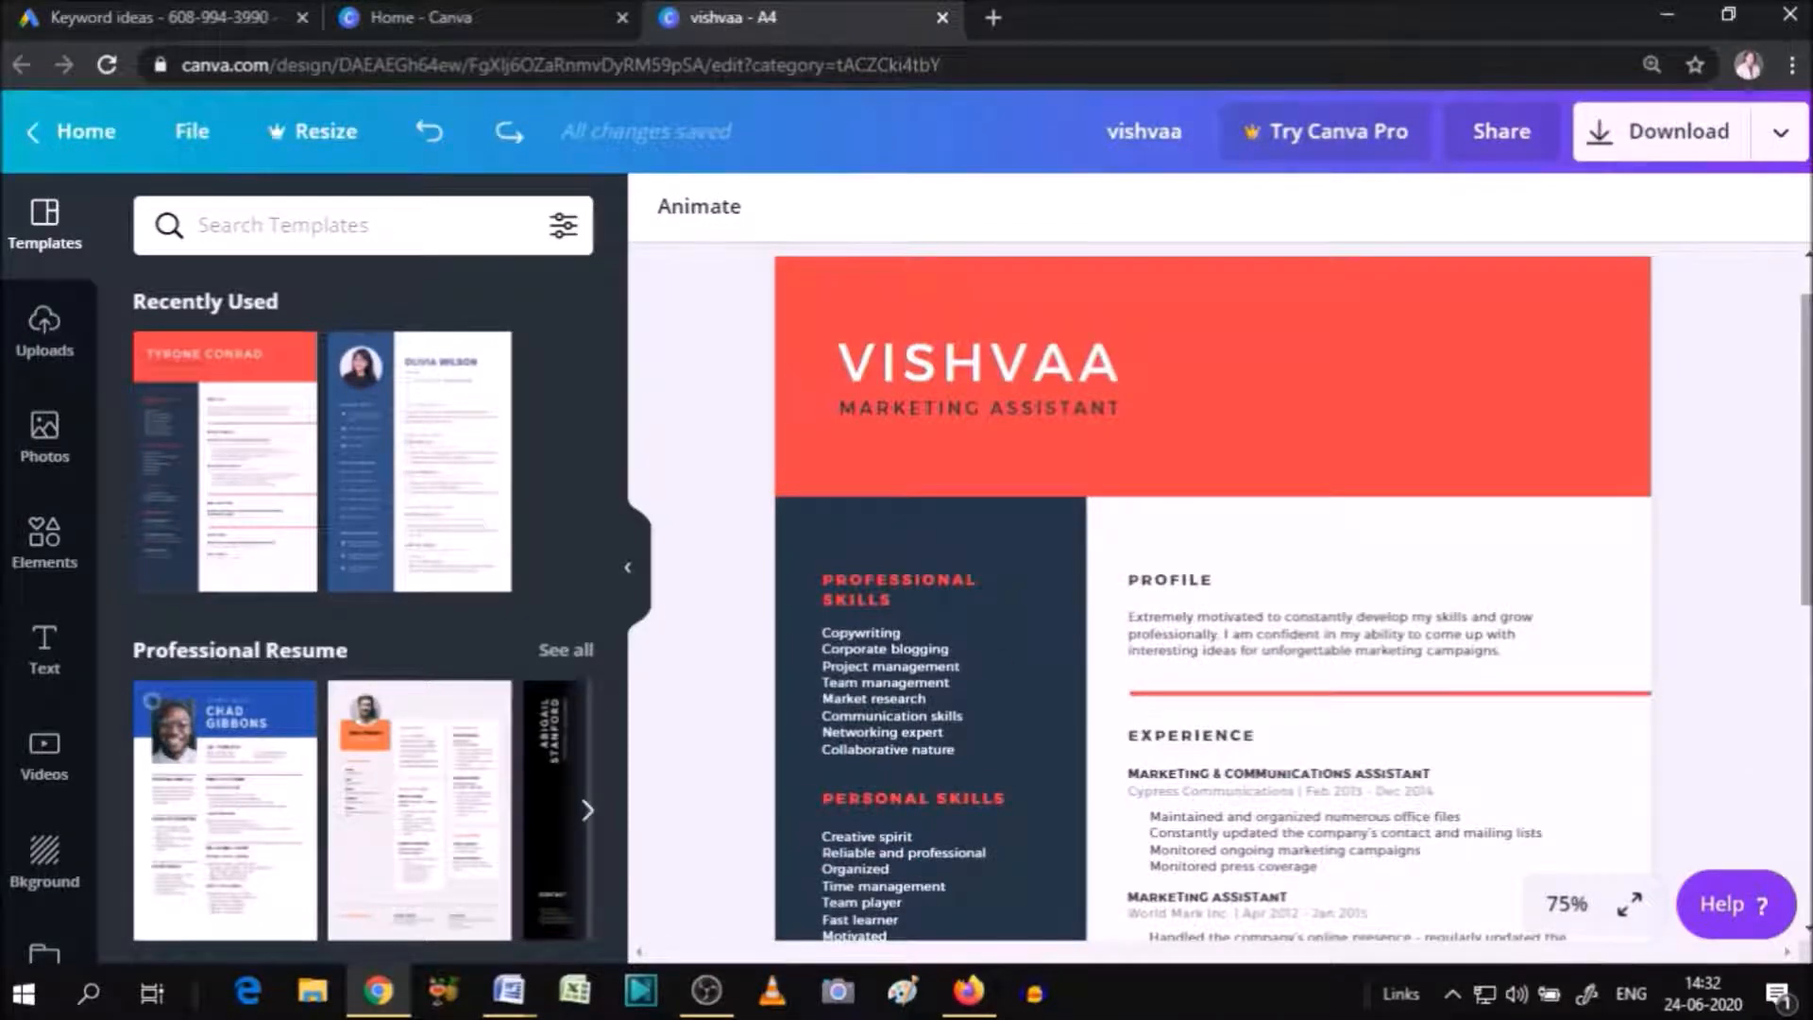
scroll(1218, 585, down, 8)
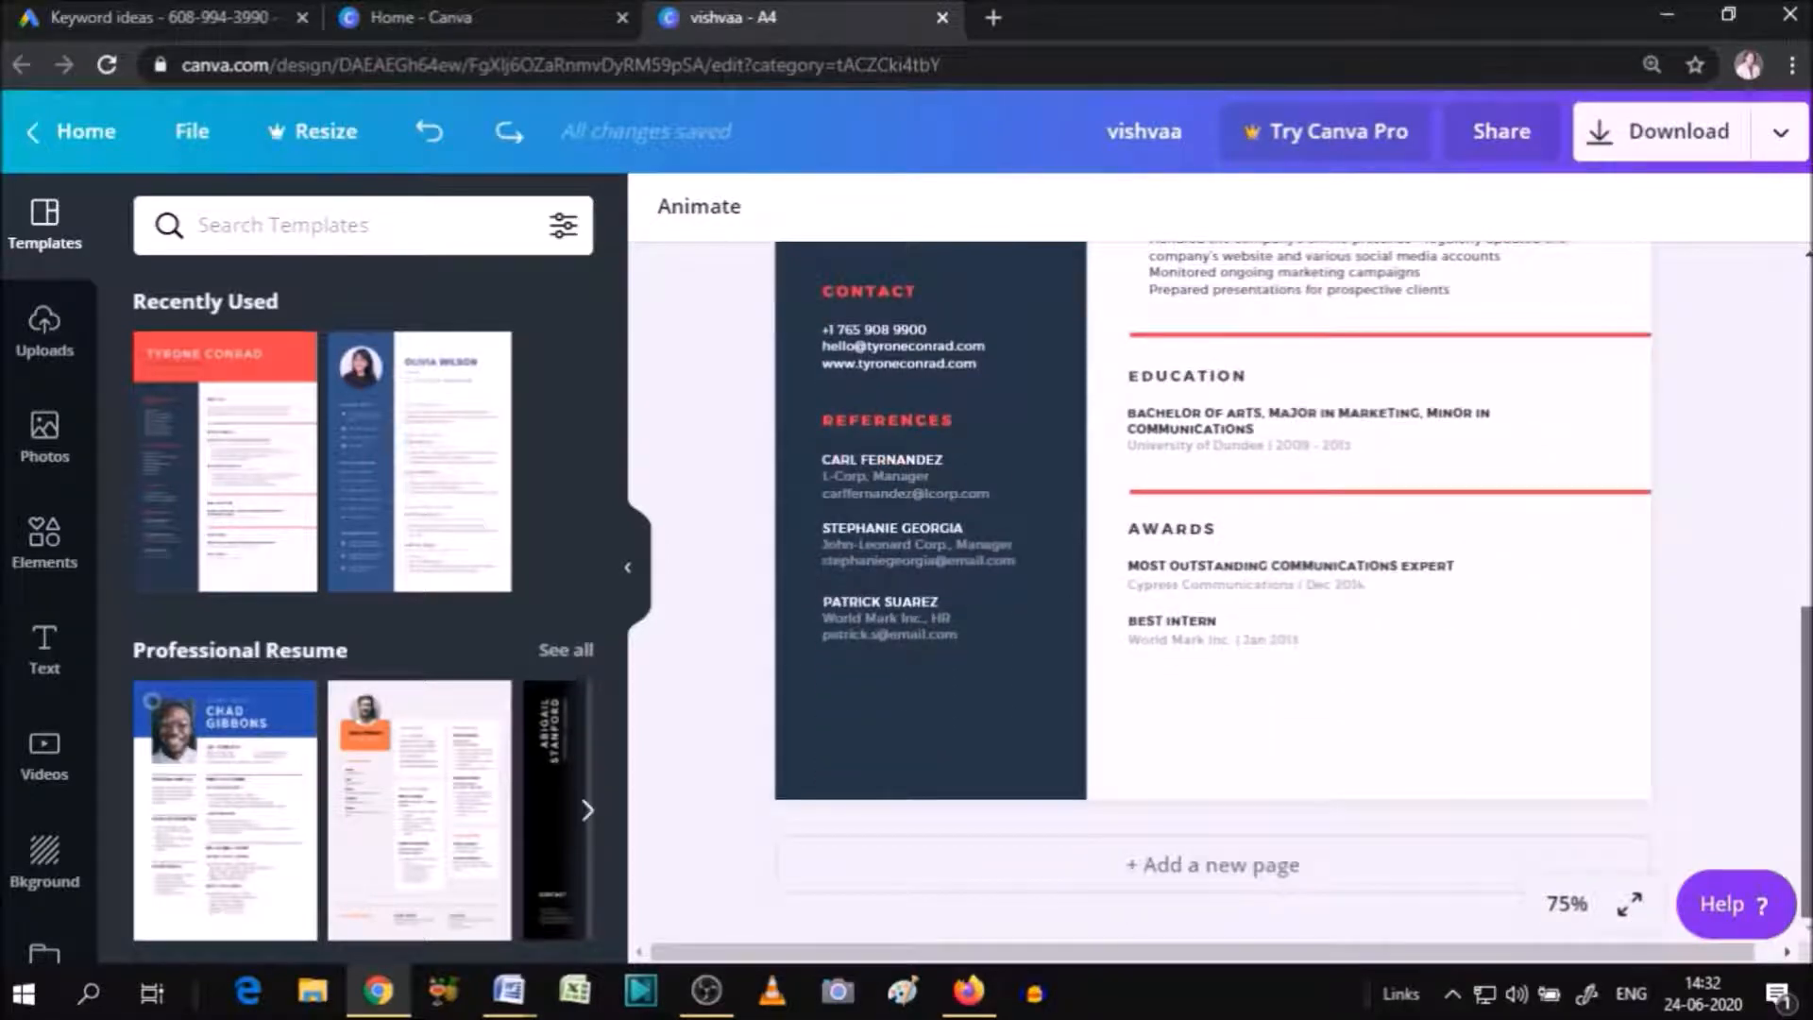
scroll(1114, 619, up, 8)
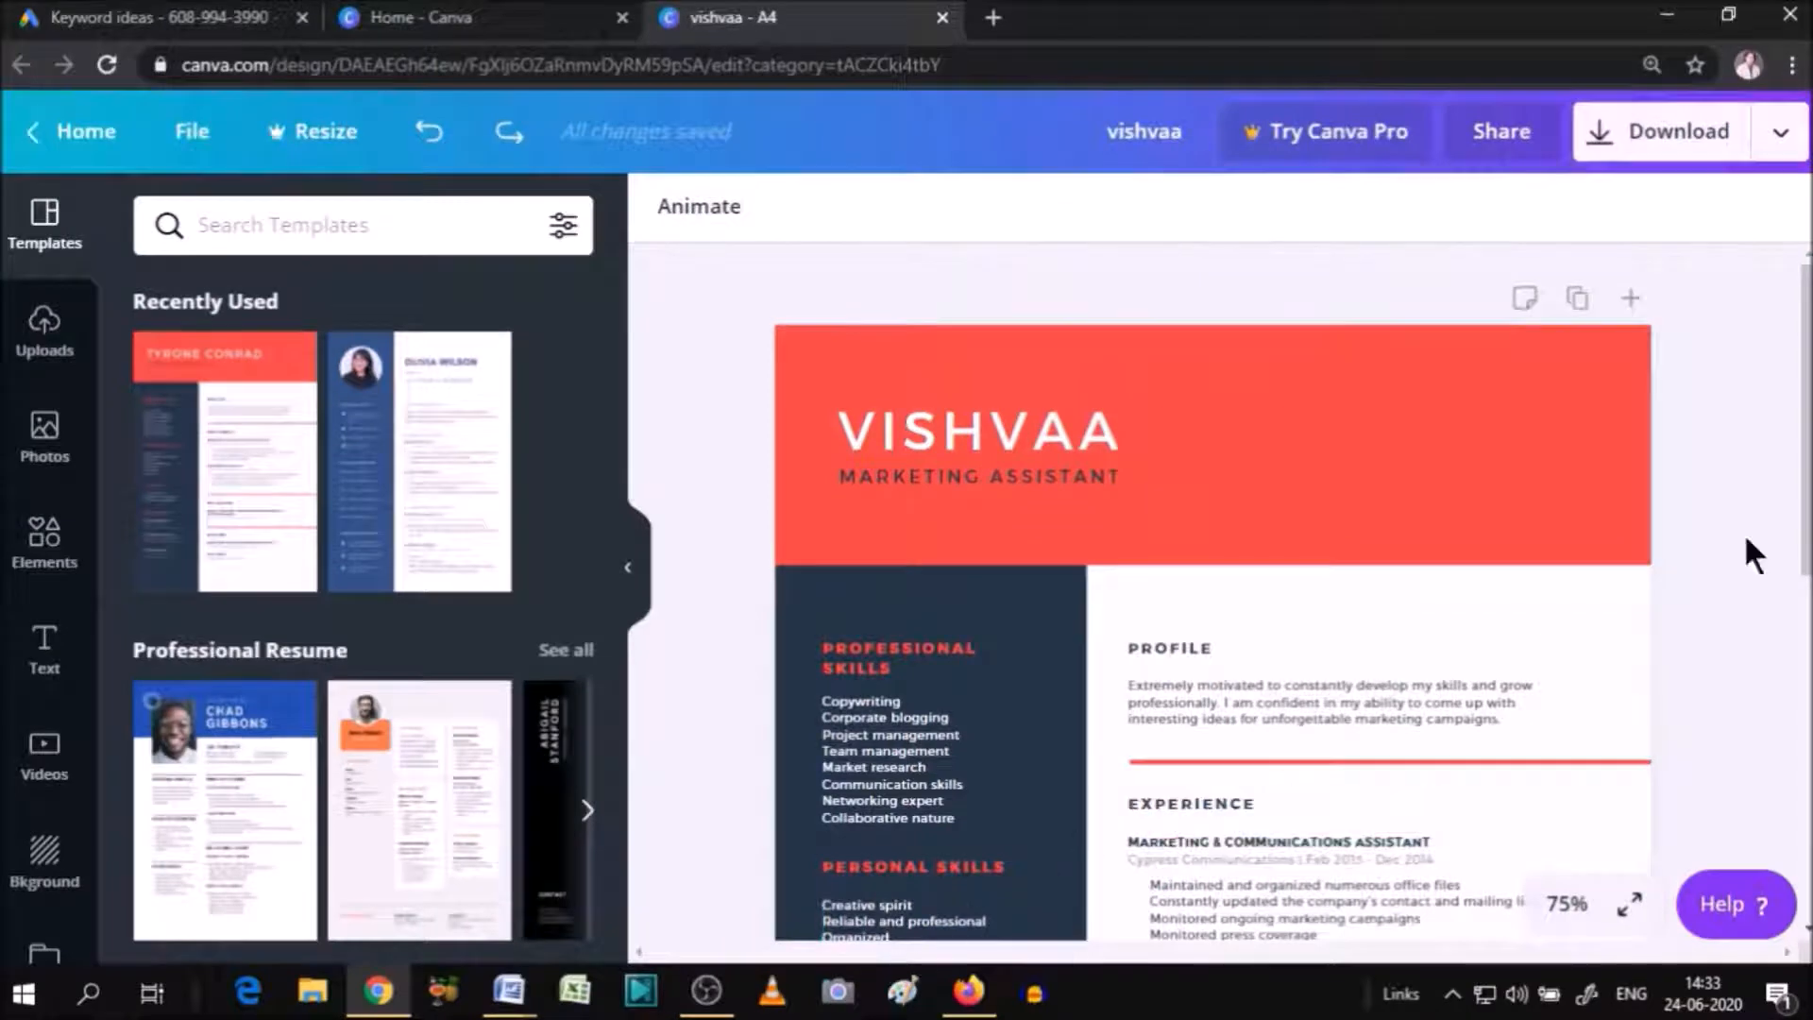
scroll(1743, 533, down, 5)
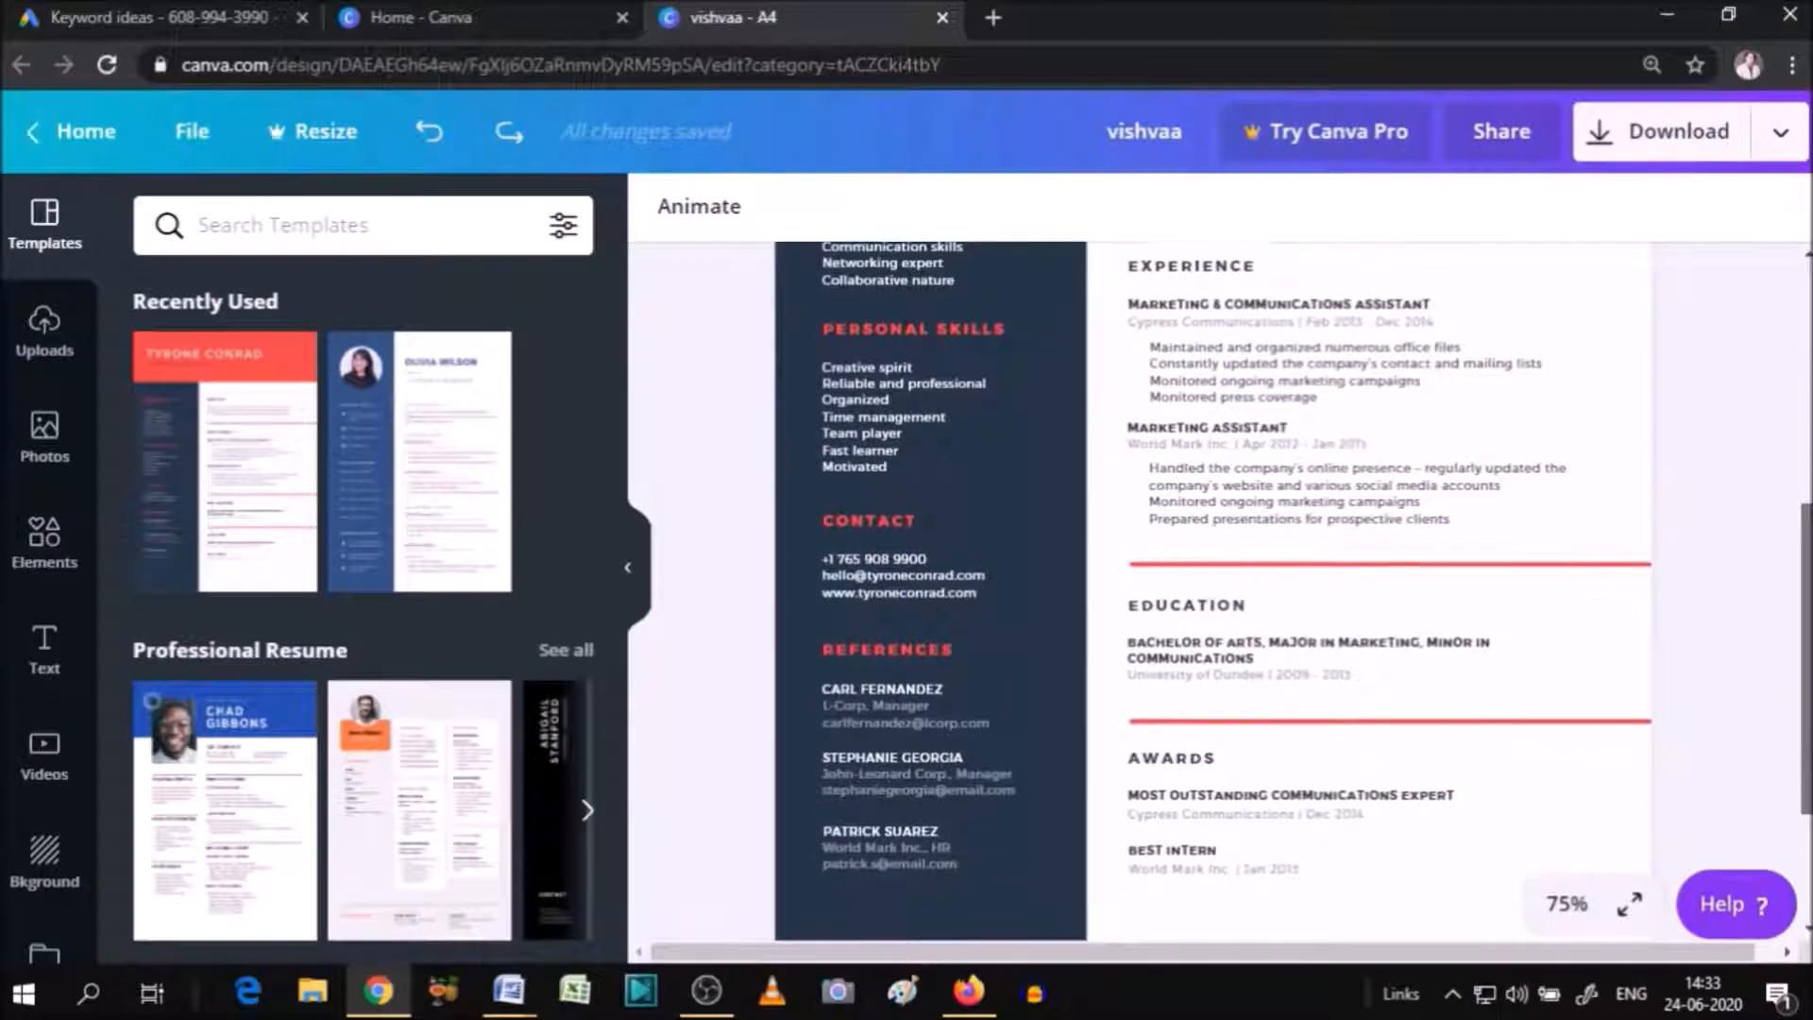
scroll(1228, 604, down, 2)
scroll(1227, 604, up, 8)
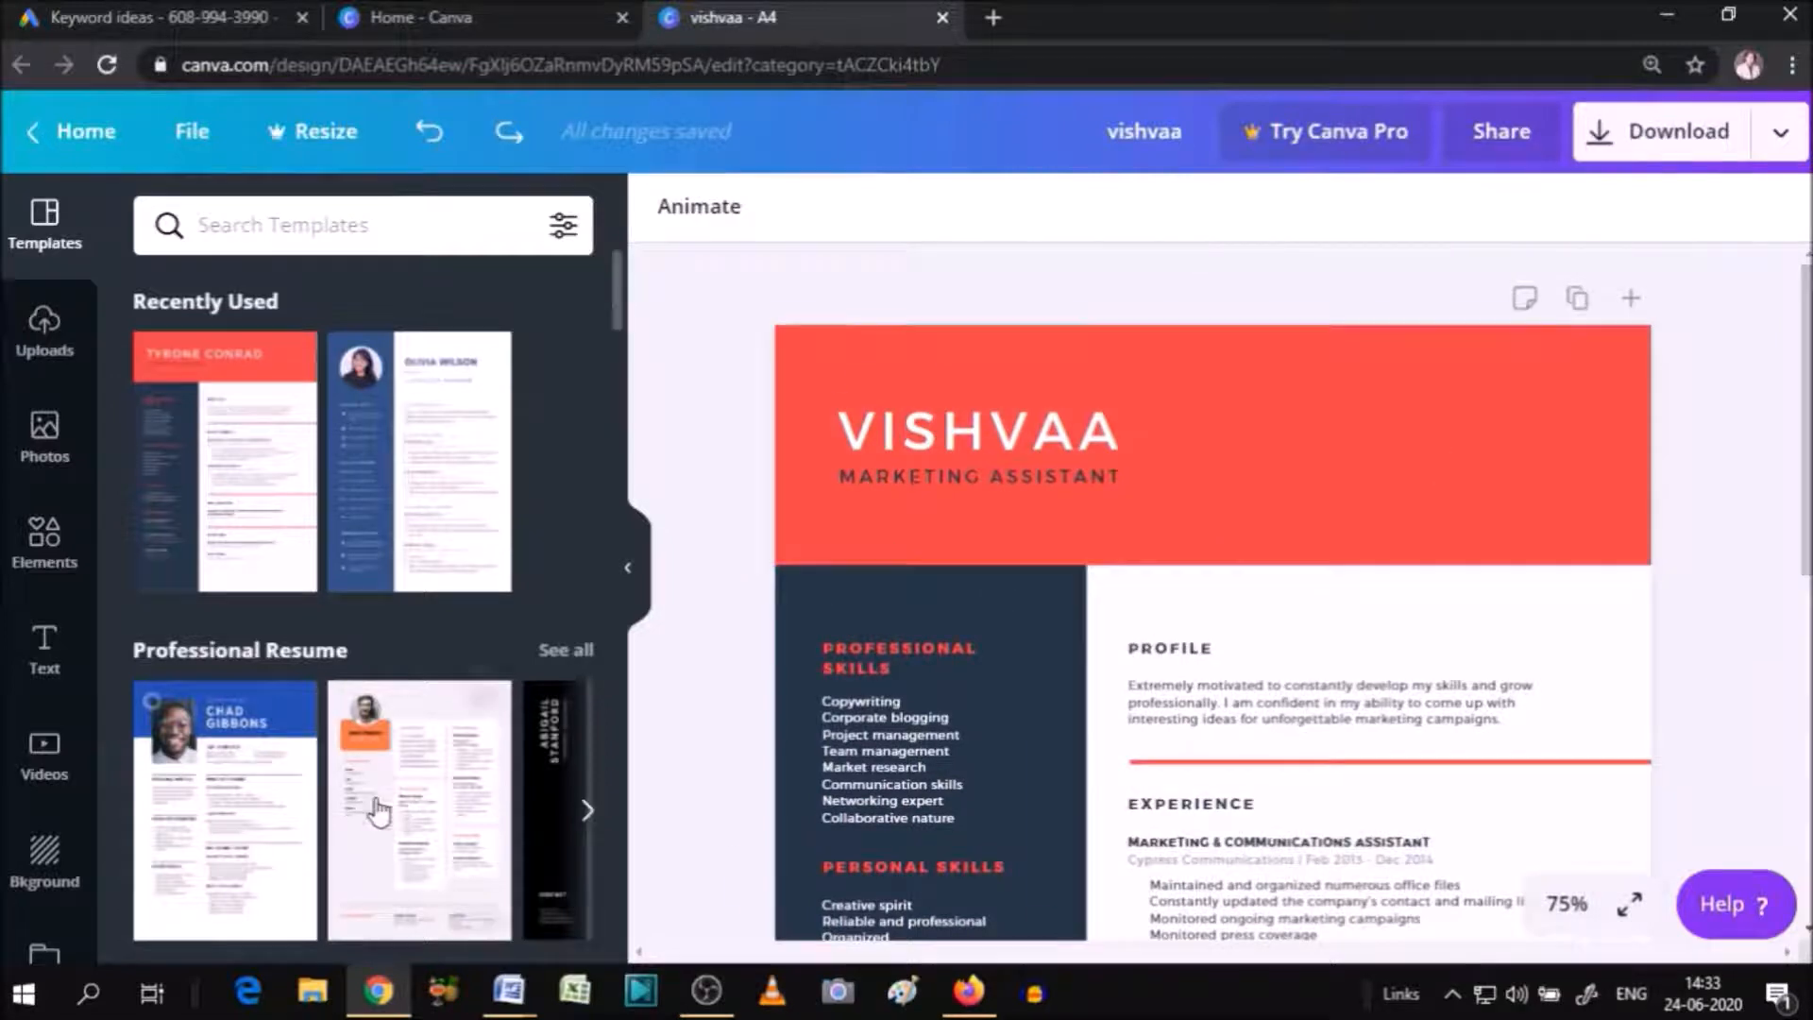
Add the white and orange Software Developer template from the Professional Resume group as a new page.
mouse_move(380, 809)
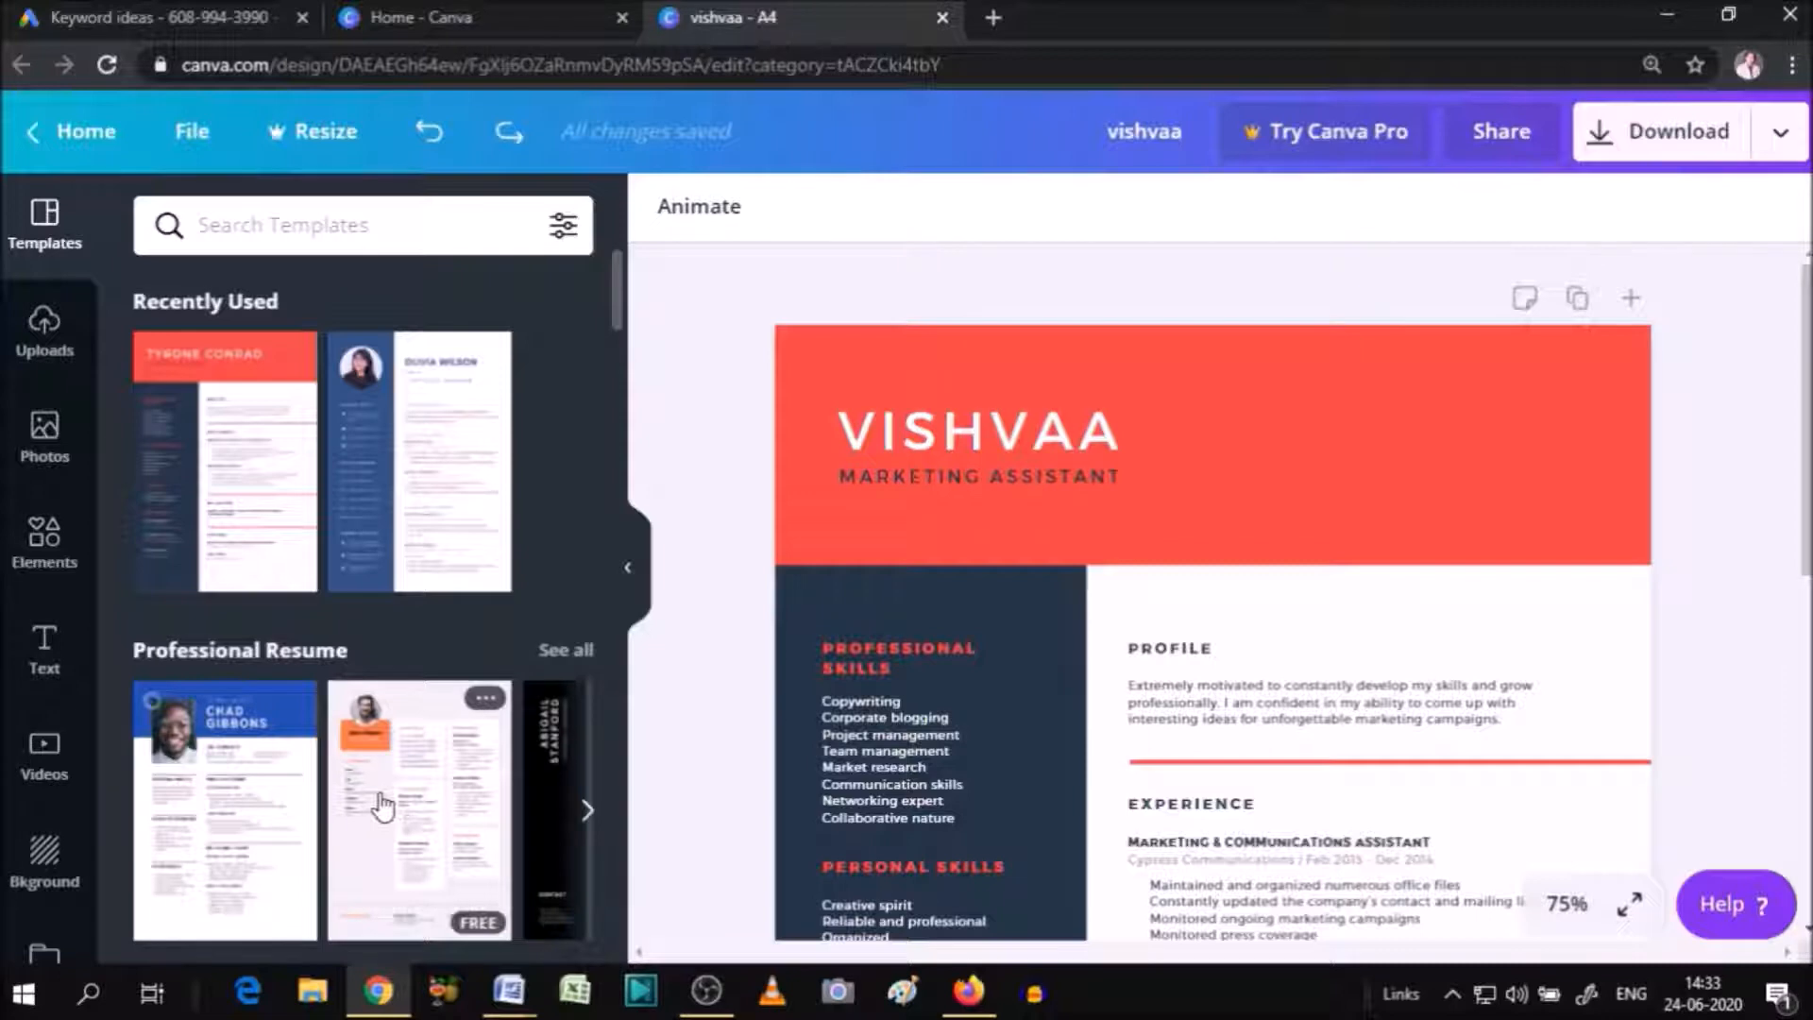
click(379, 796)
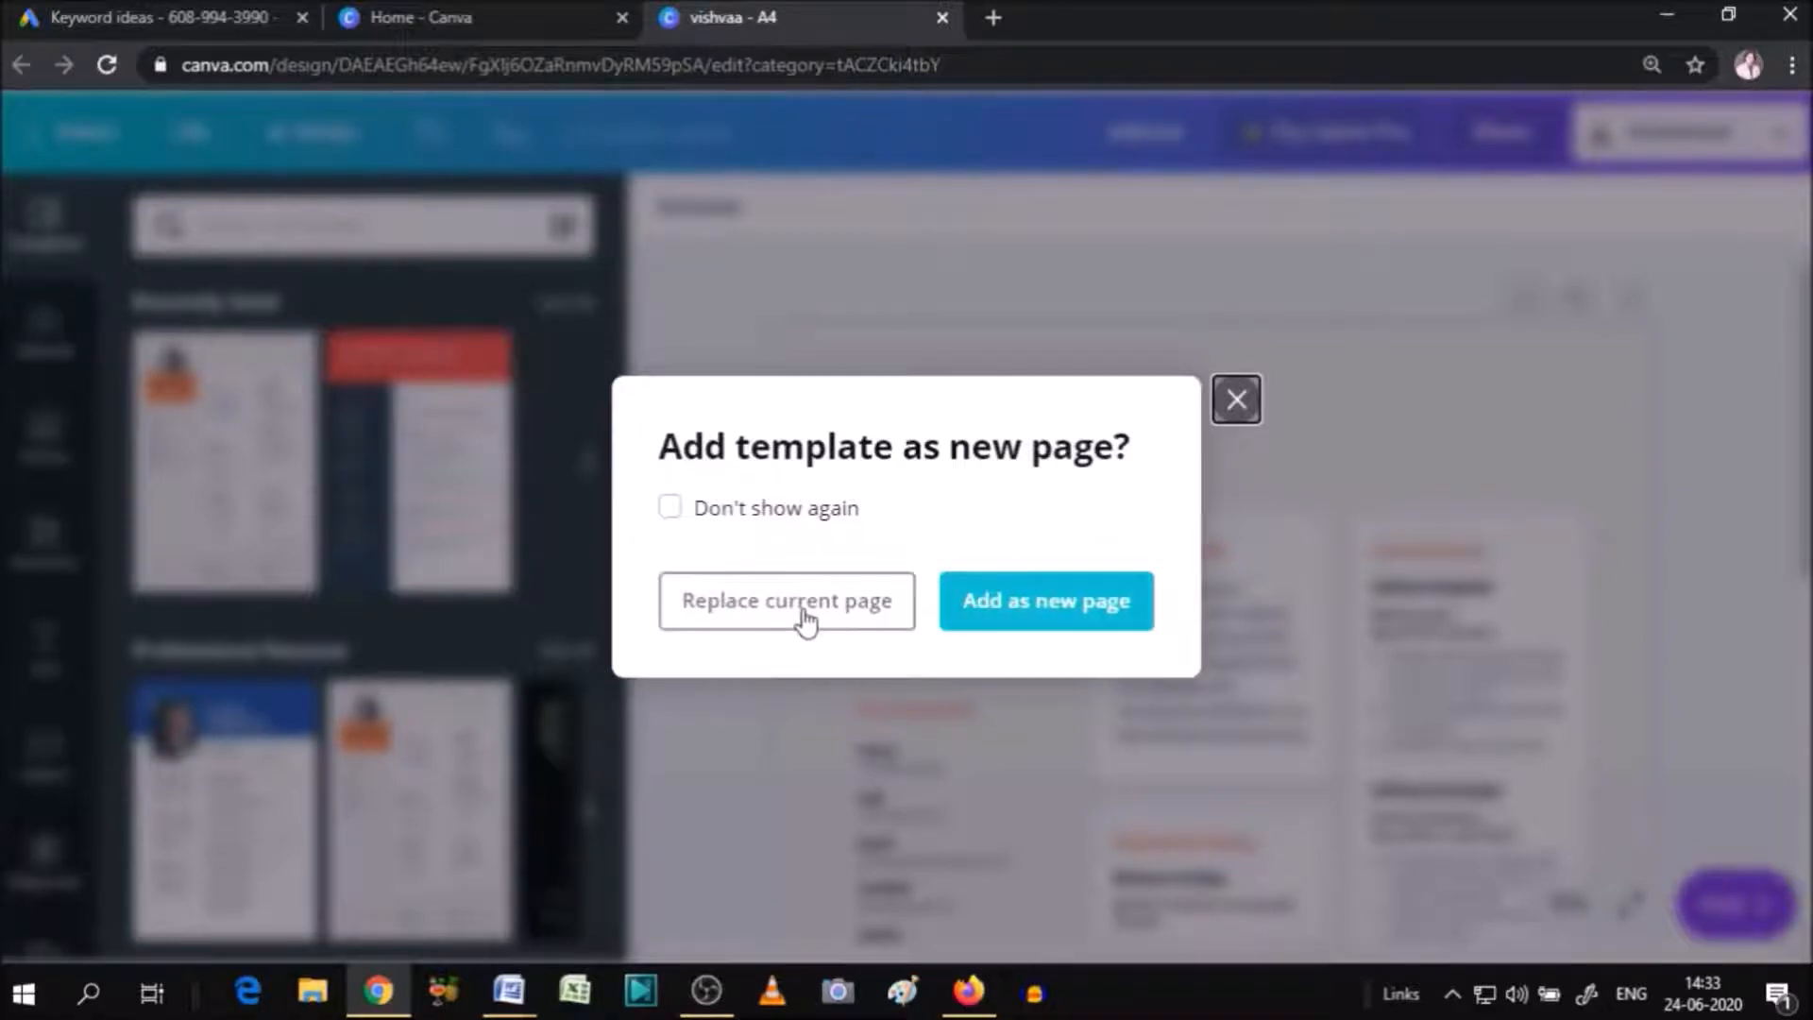
click(1000, 605)
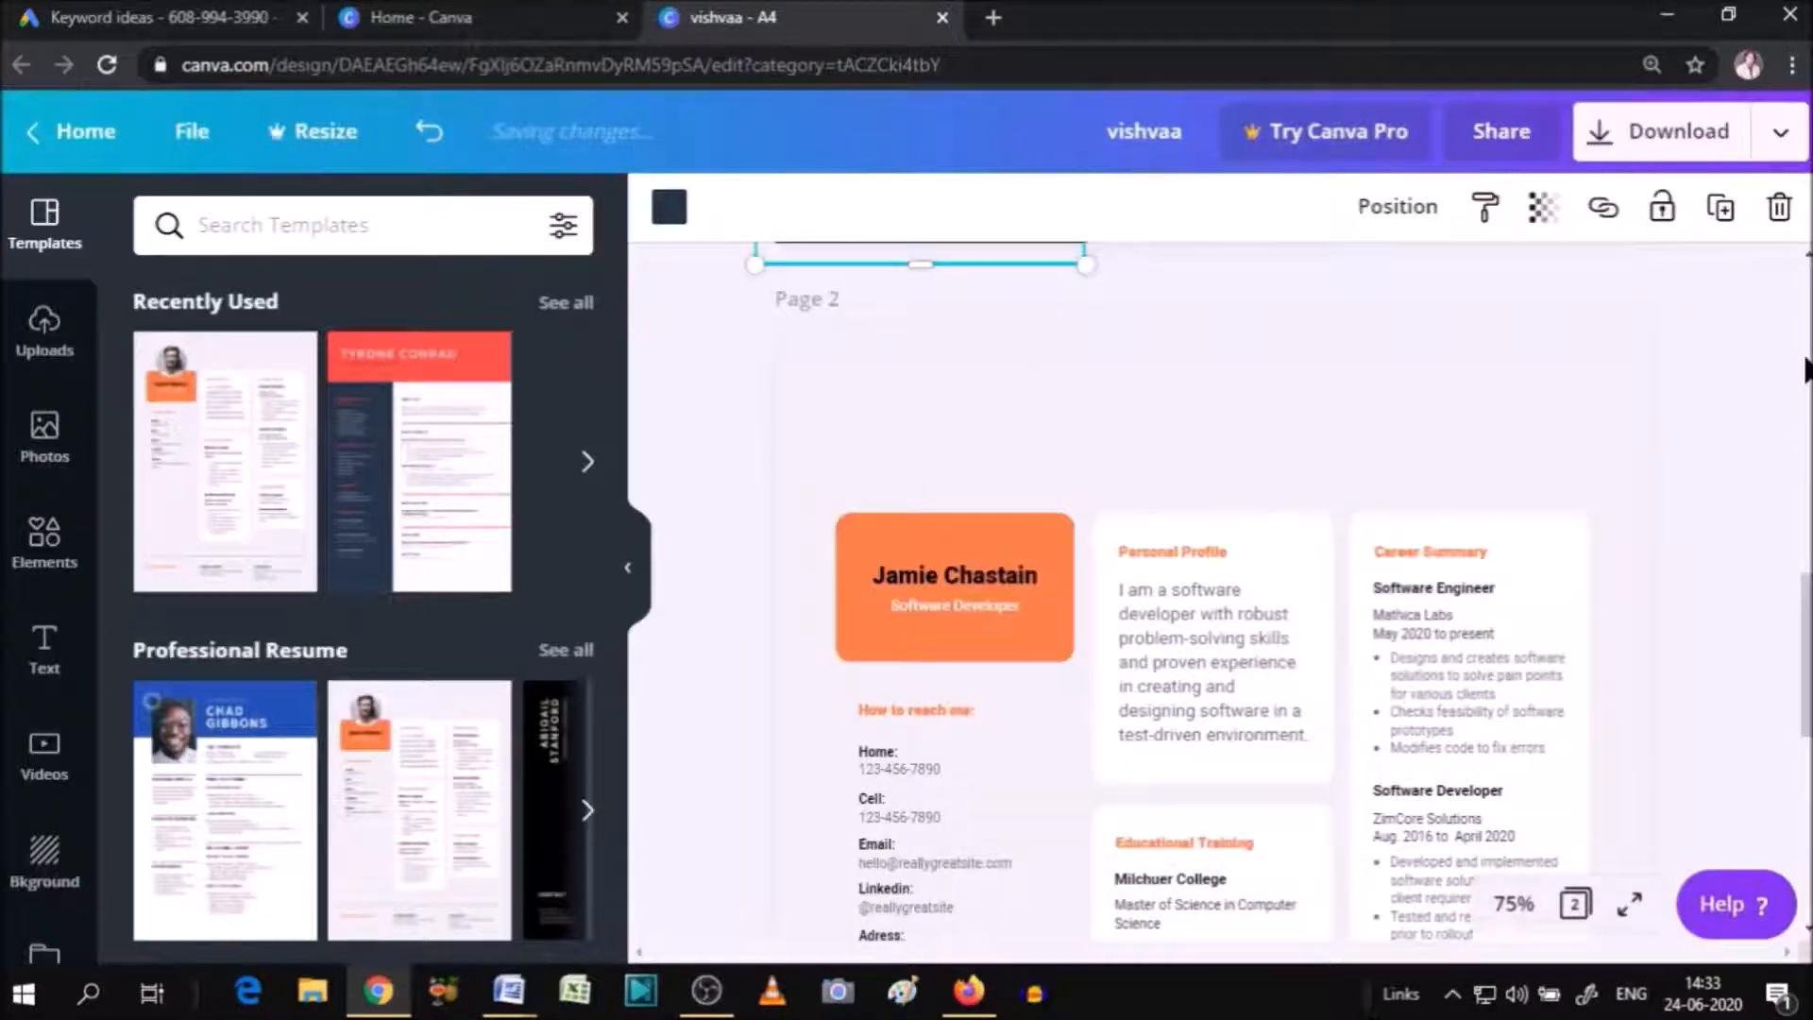
Compare the red Marketing Assistant page with the orange Software Developer page, reading the second page down to its character references.
scroll(1805, 370, up, 2)
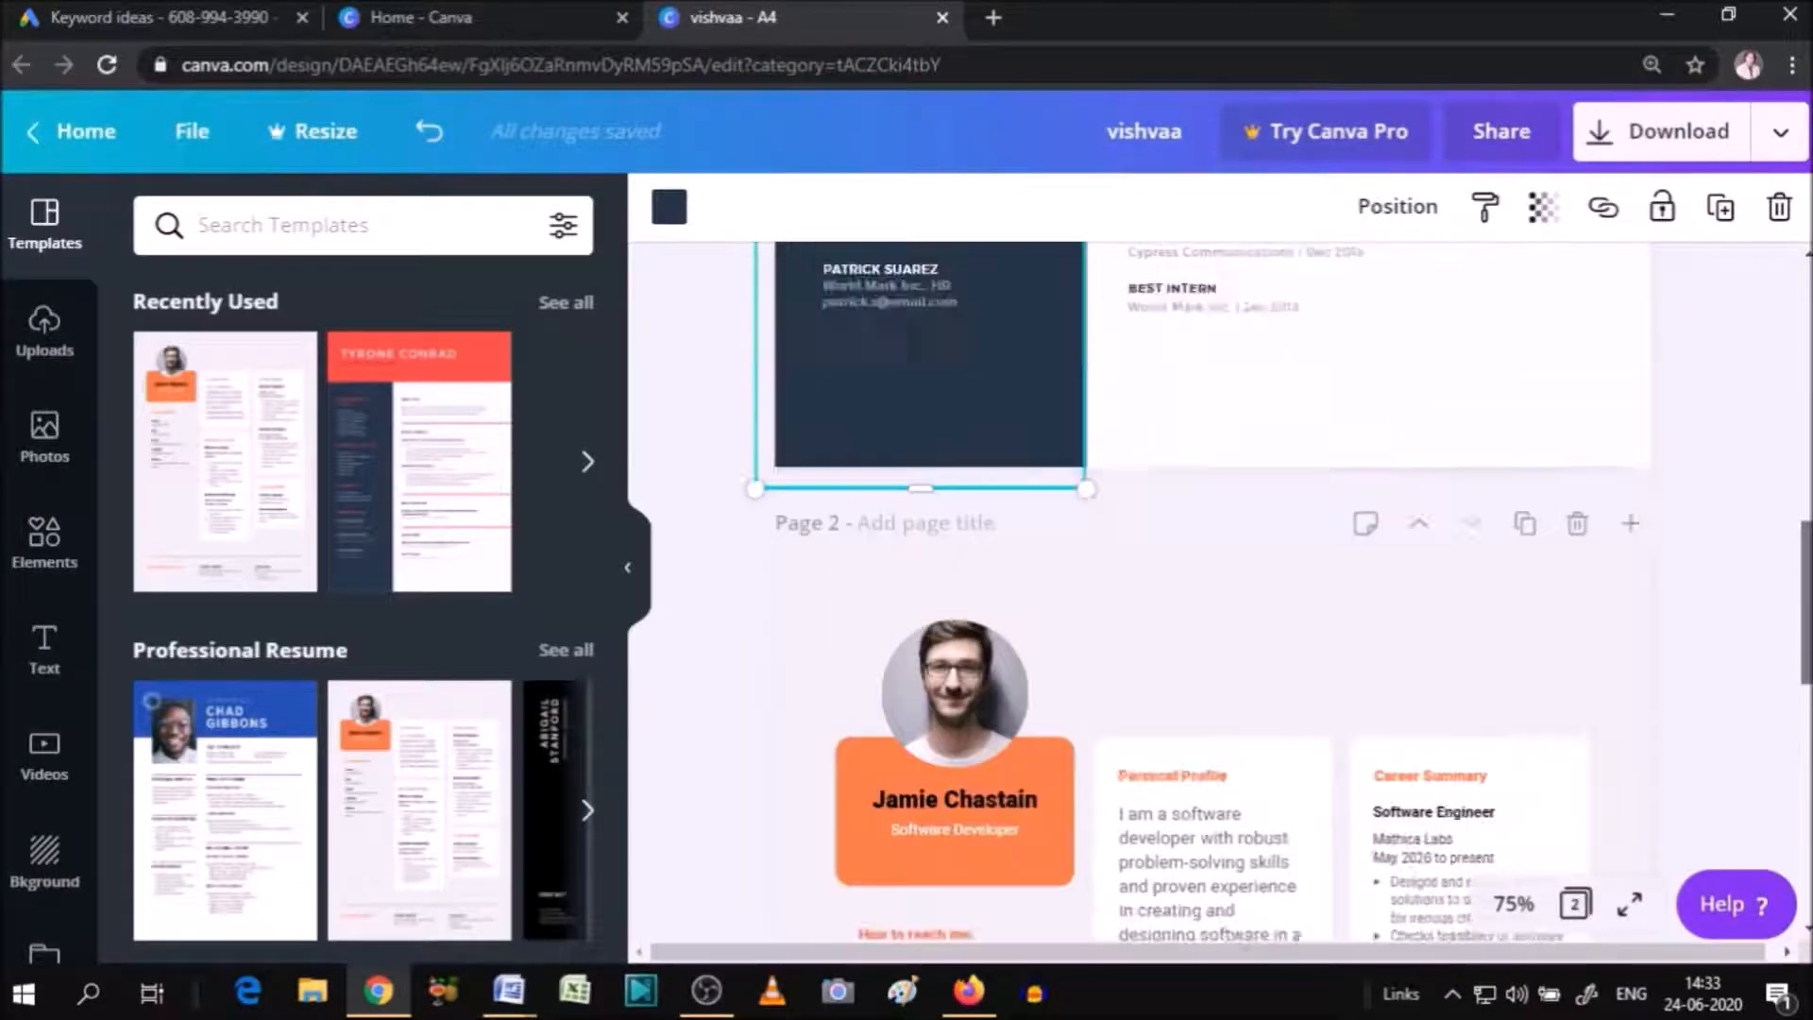
scroll(1806, 370, up, 9)
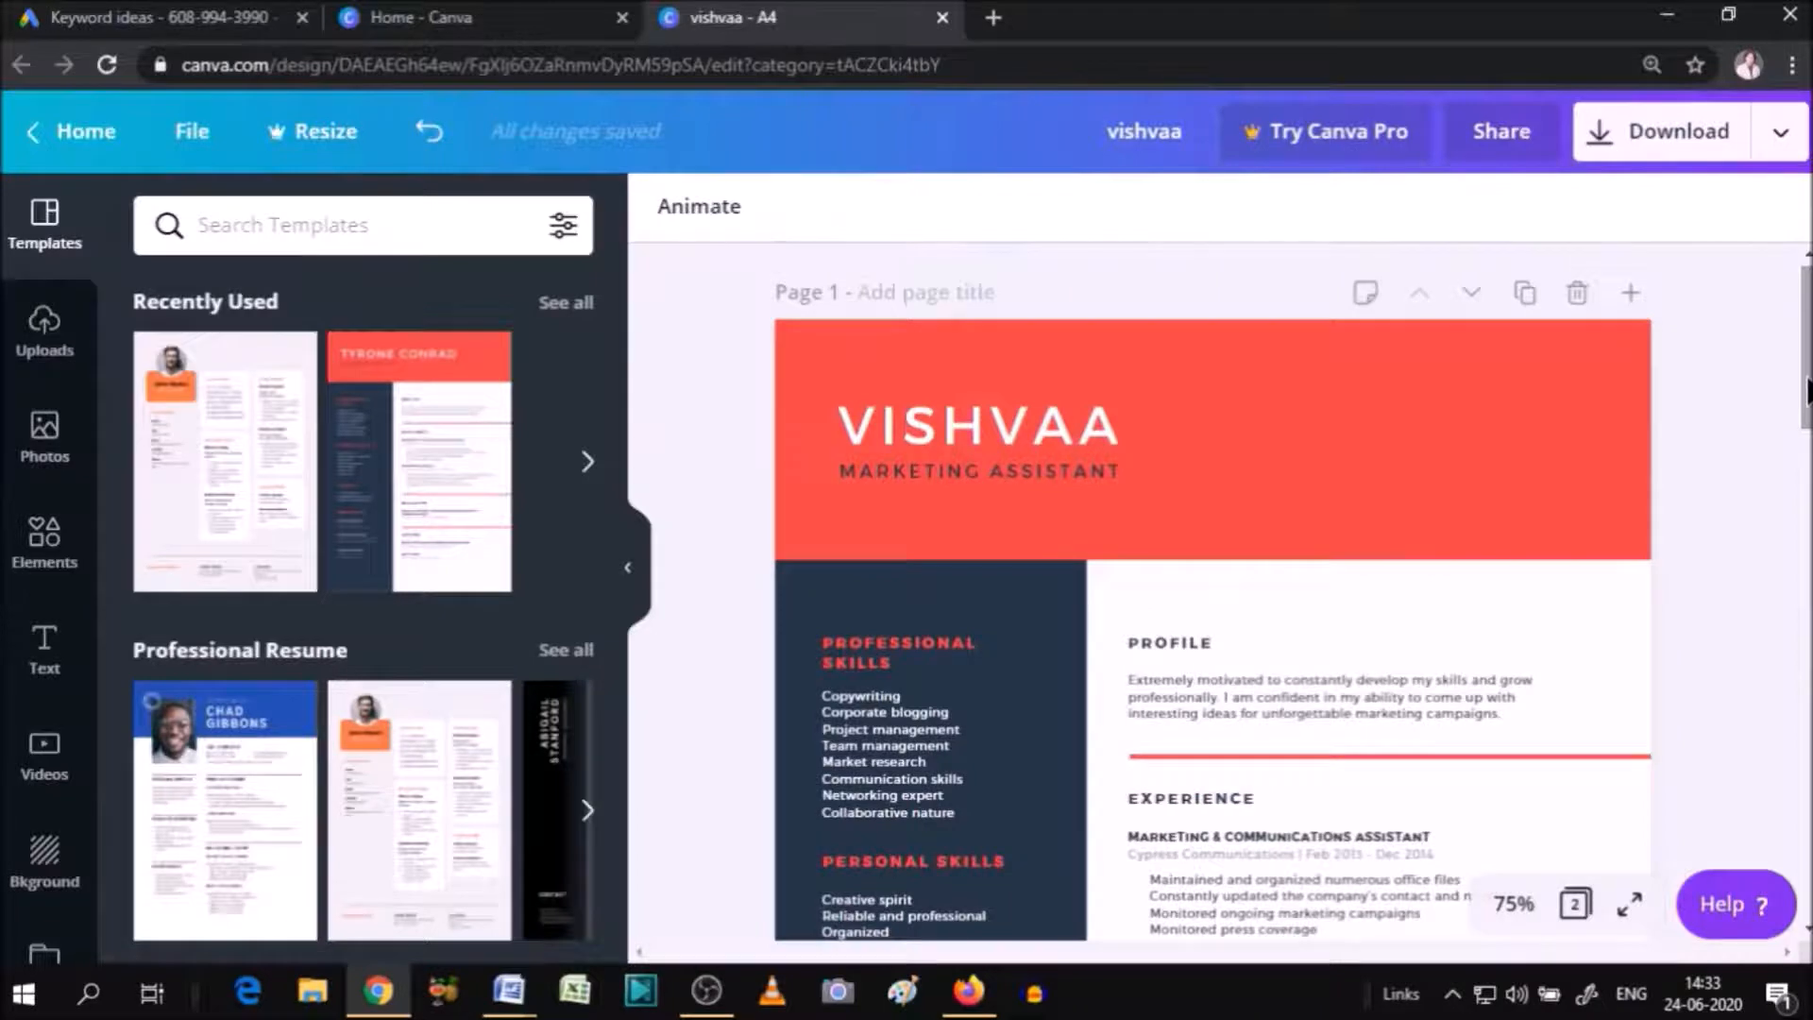
scroll(1213, 586, down, 10)
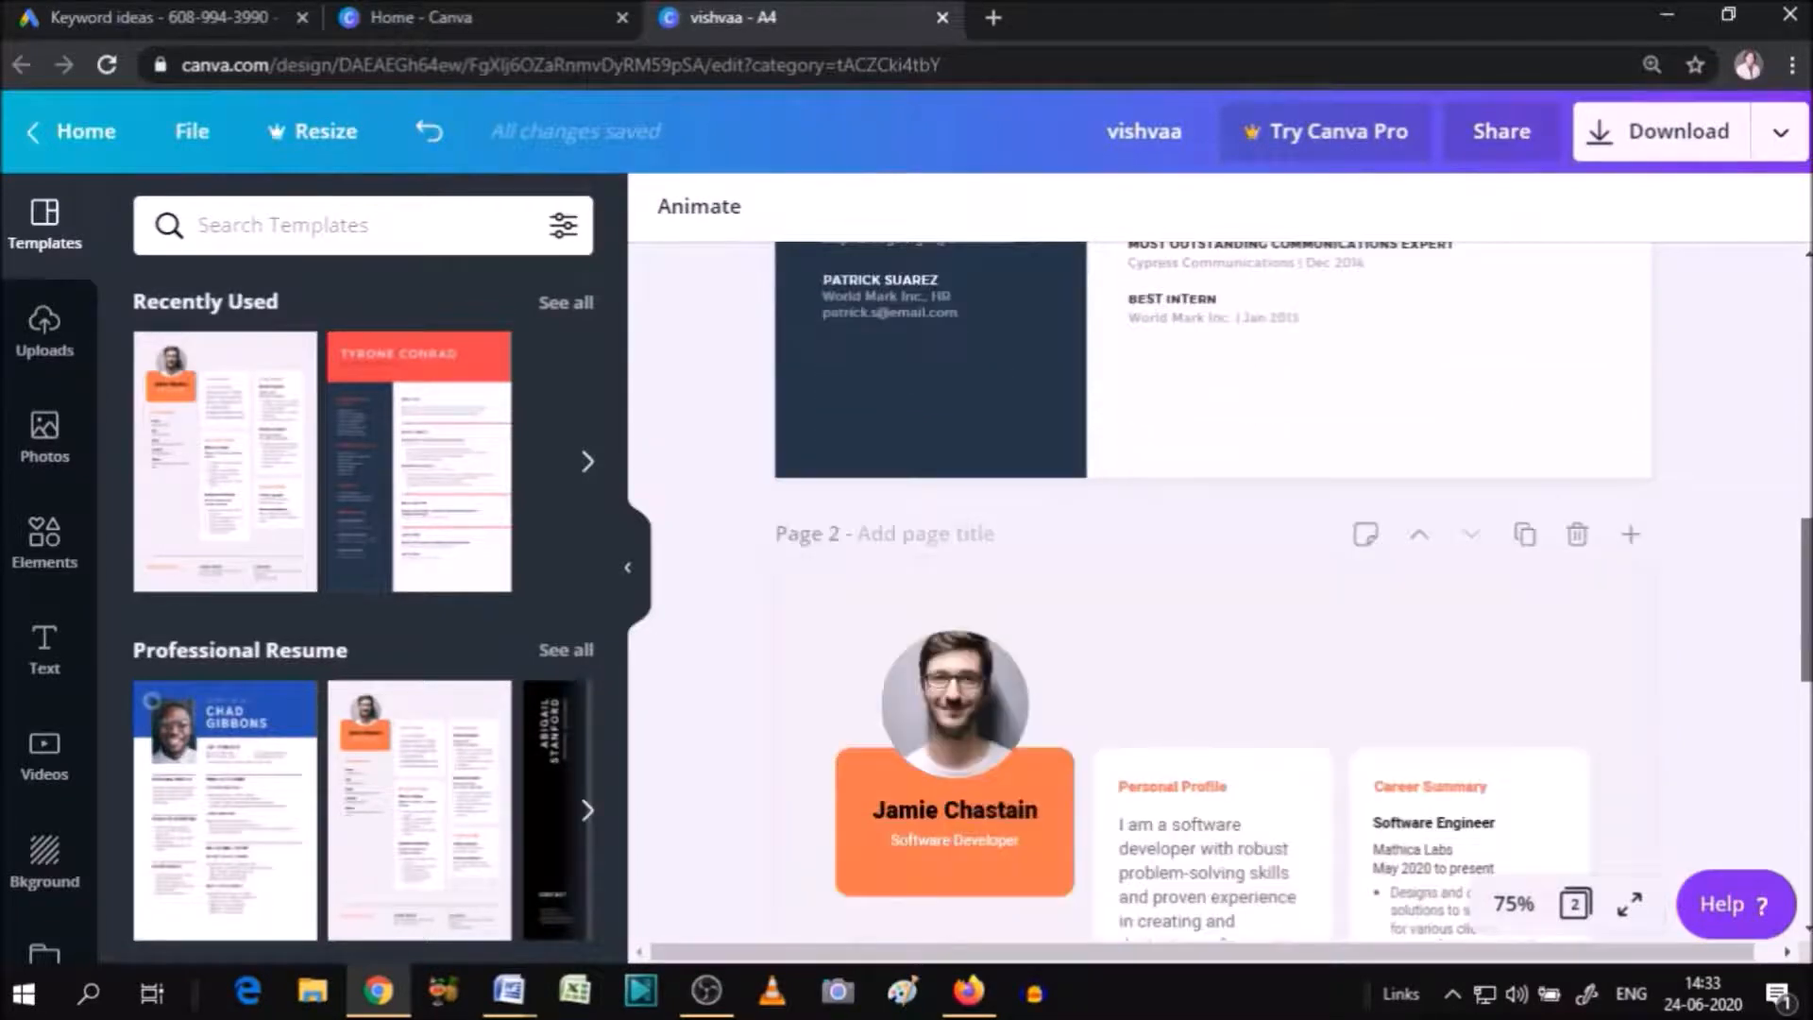
scroll(1213, 585, down, 2)
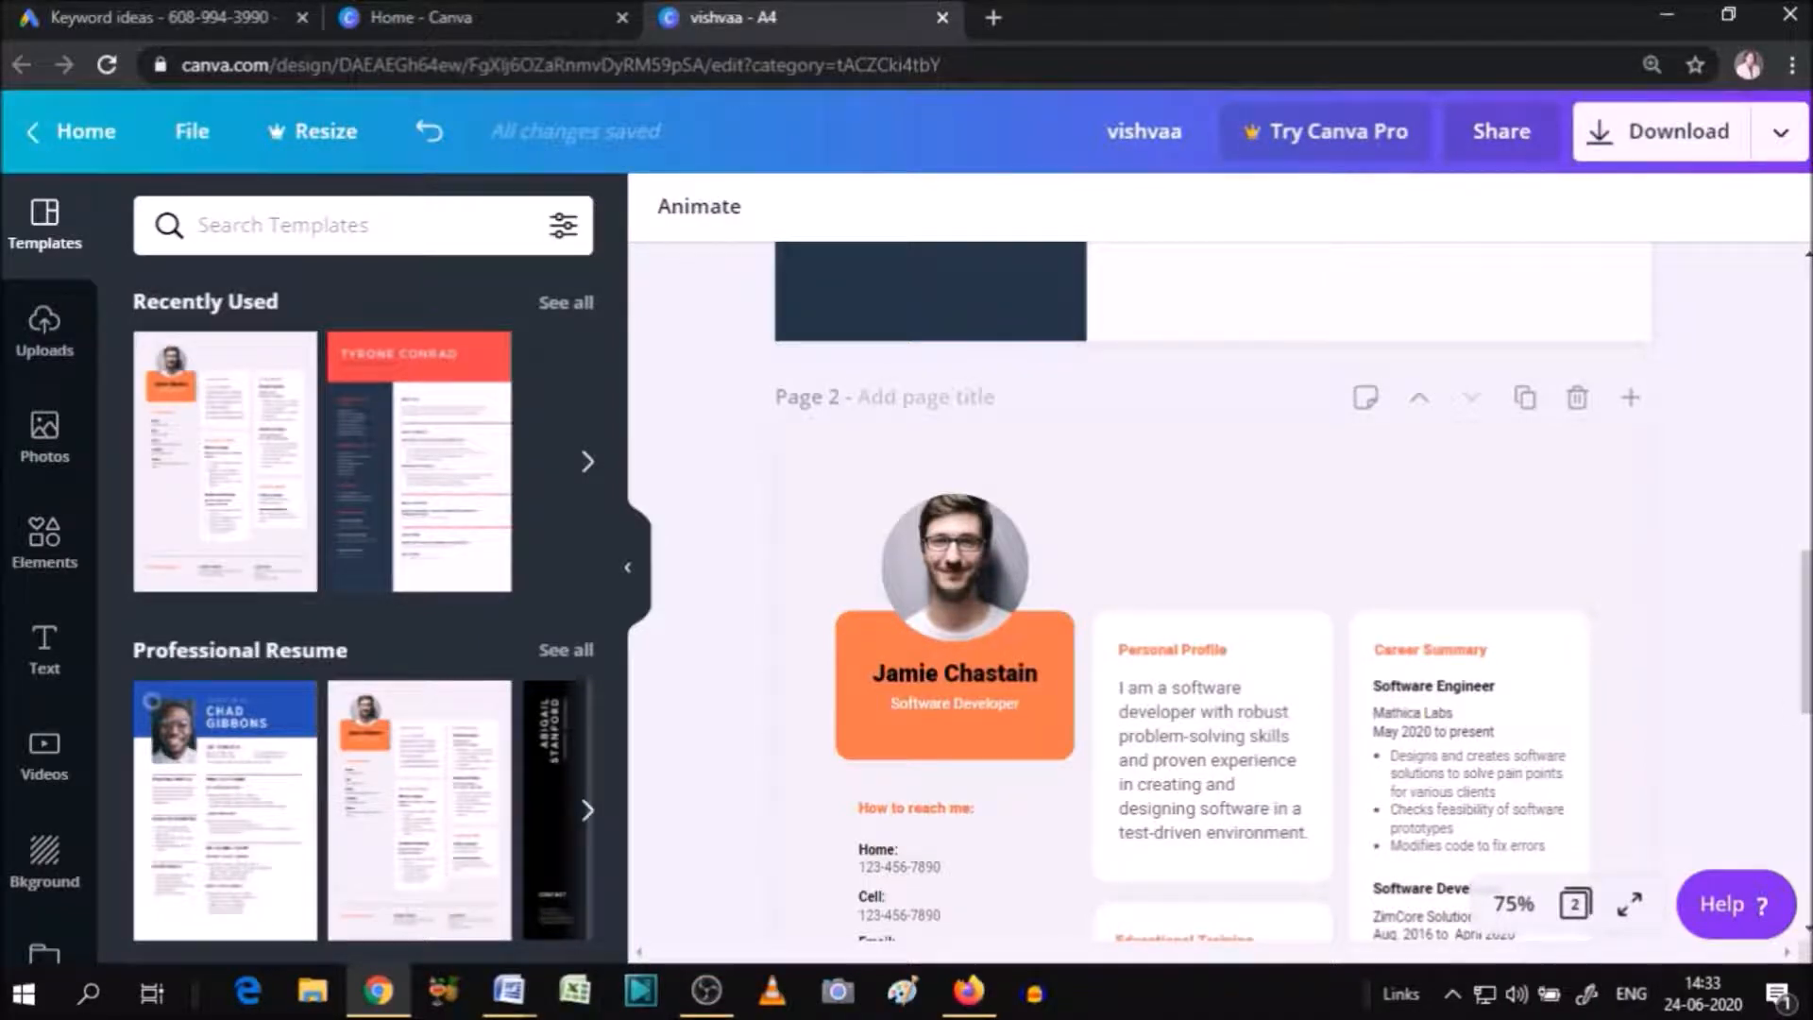
scroll(1213, 585, down, 5)
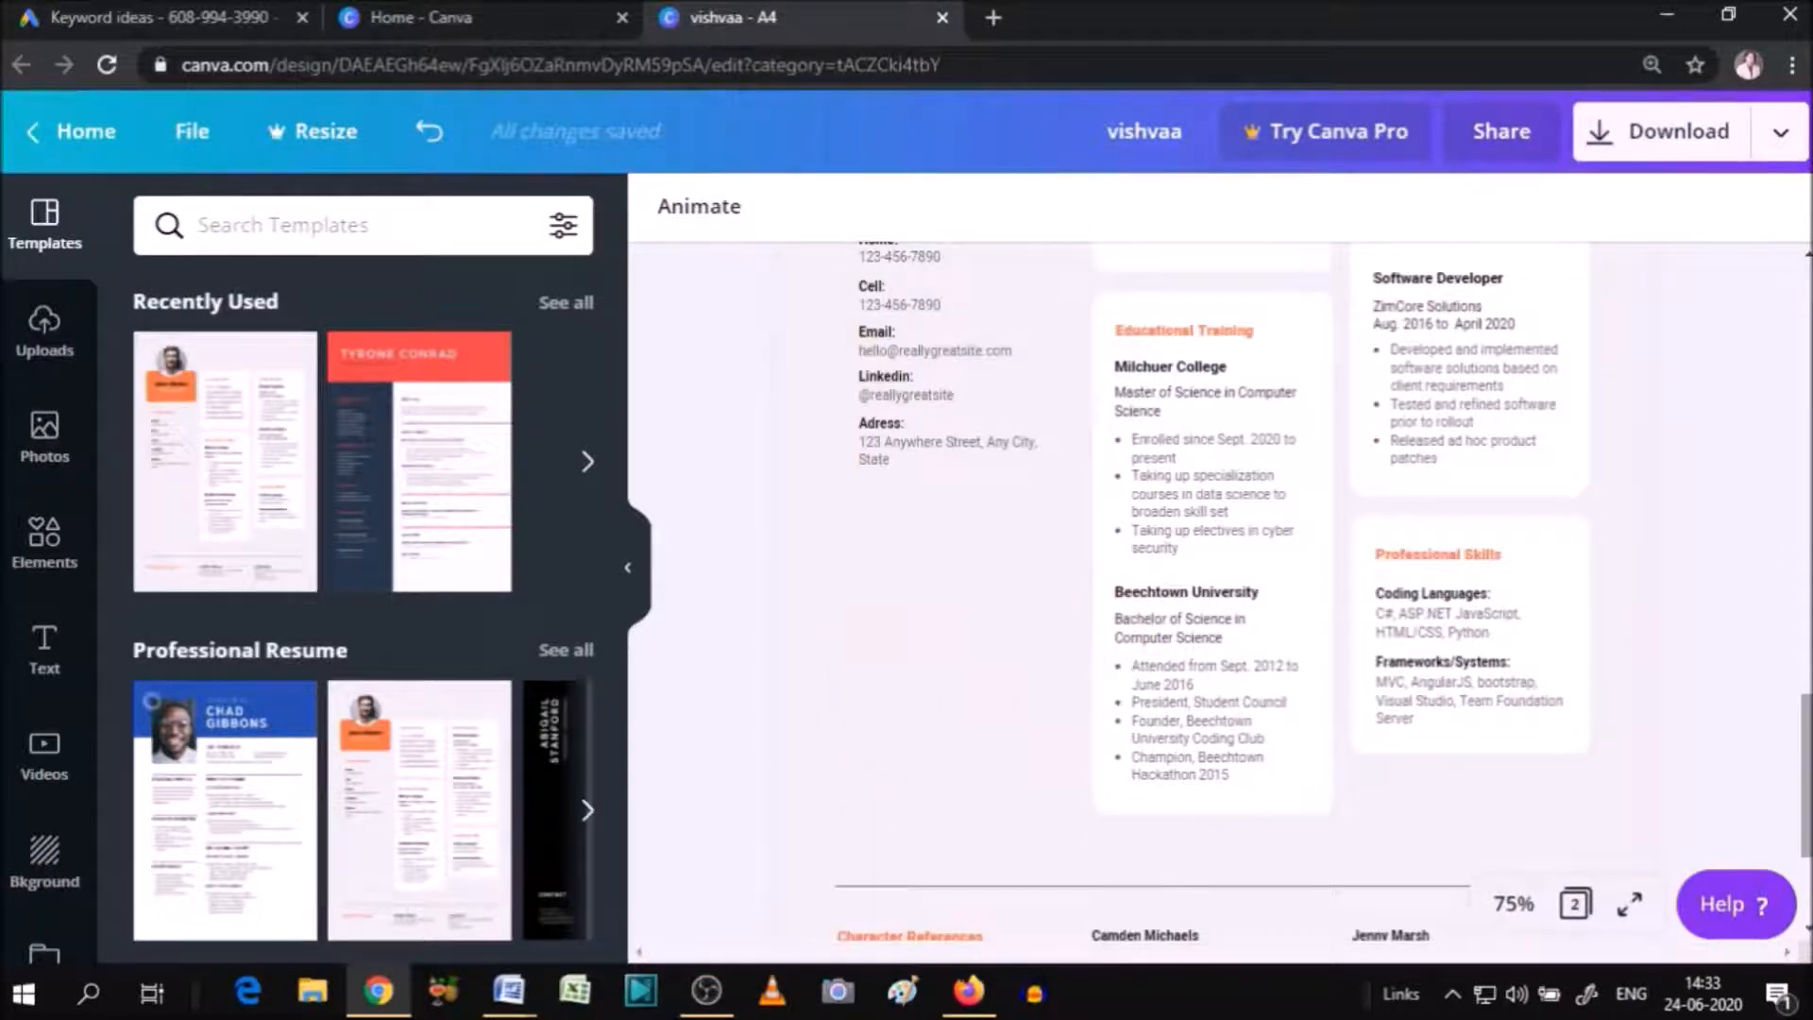
scroll(1446, 634, down, 2)
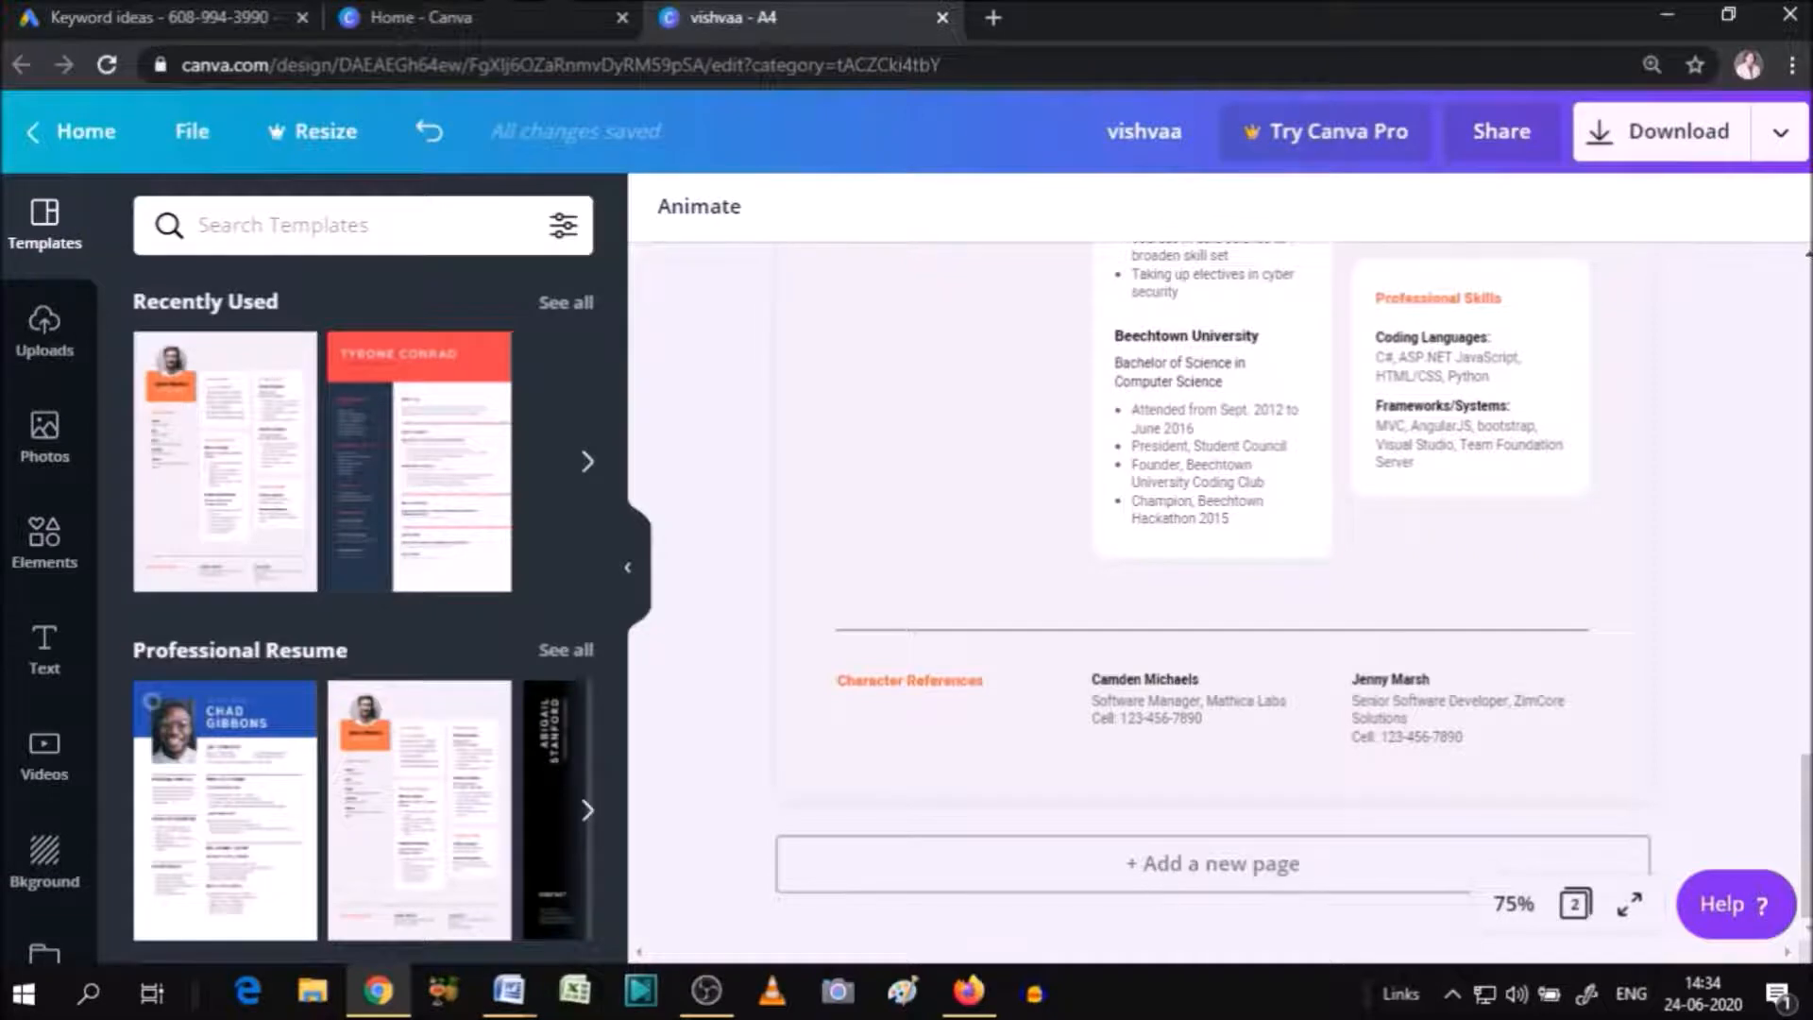
scroll(1808, 703, up, 2)
scroll(1808, 703, up, 6)
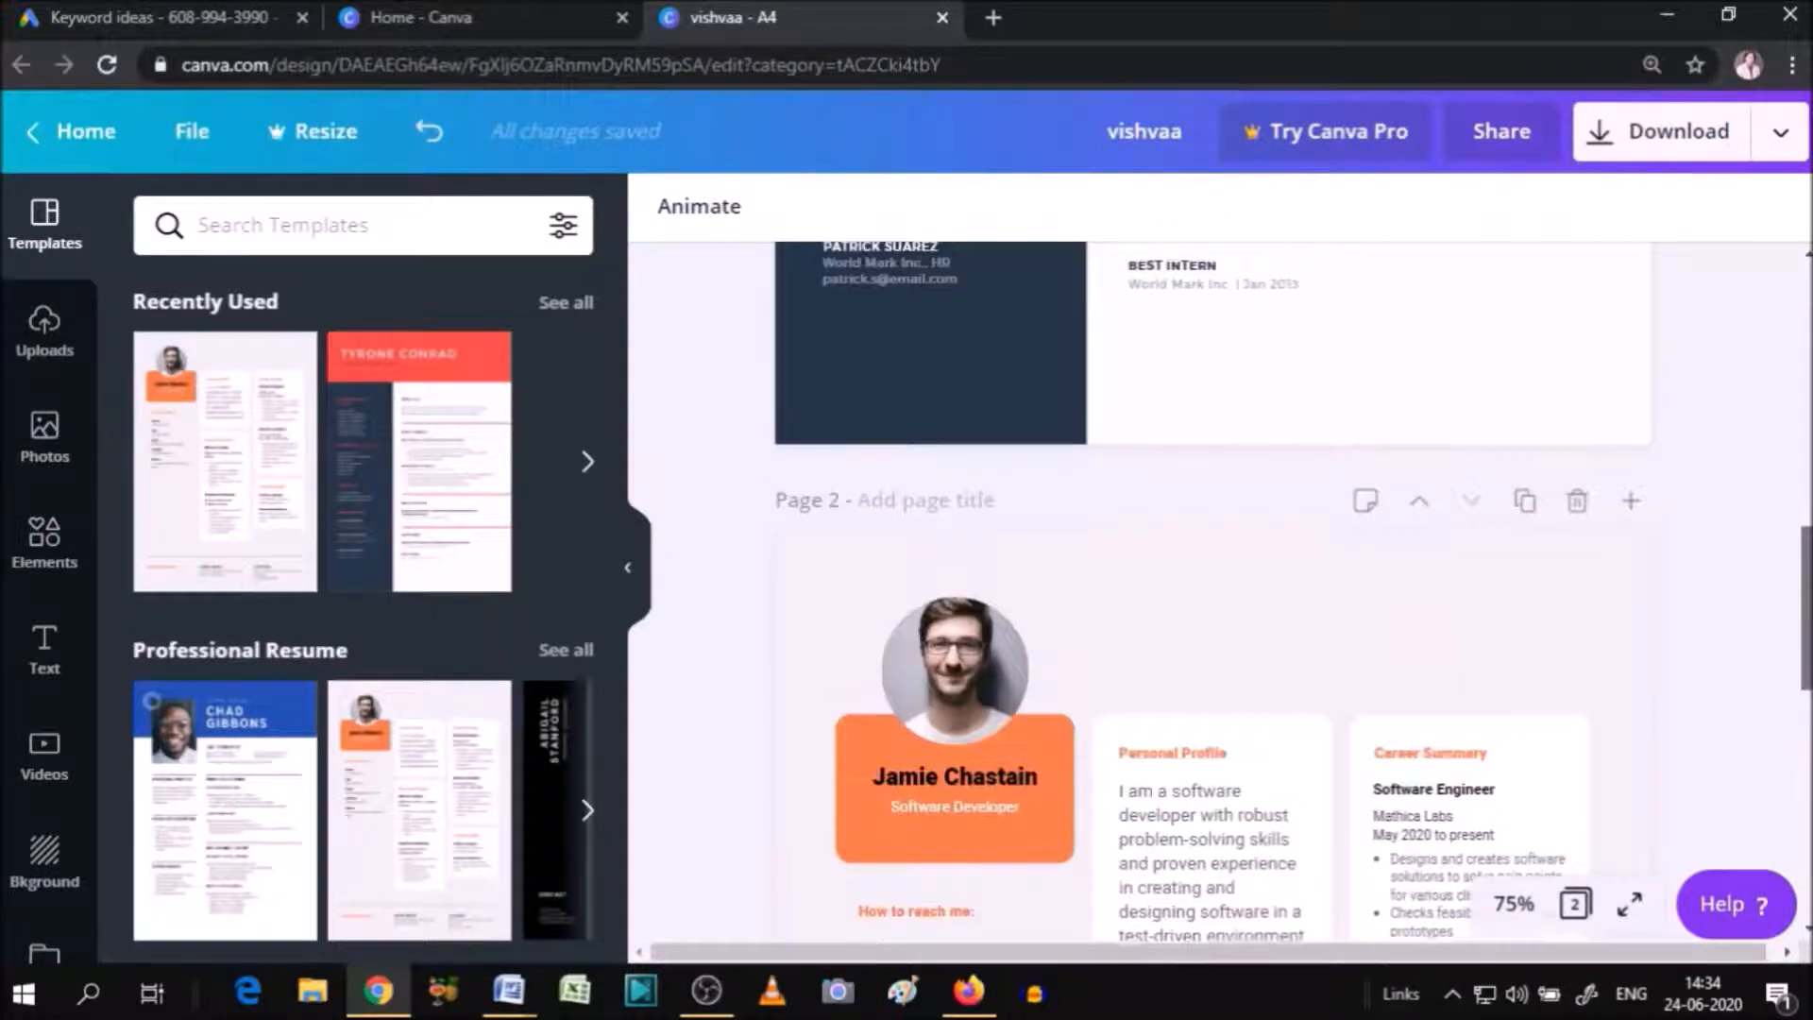
scroll(1808, 704, down, 1)
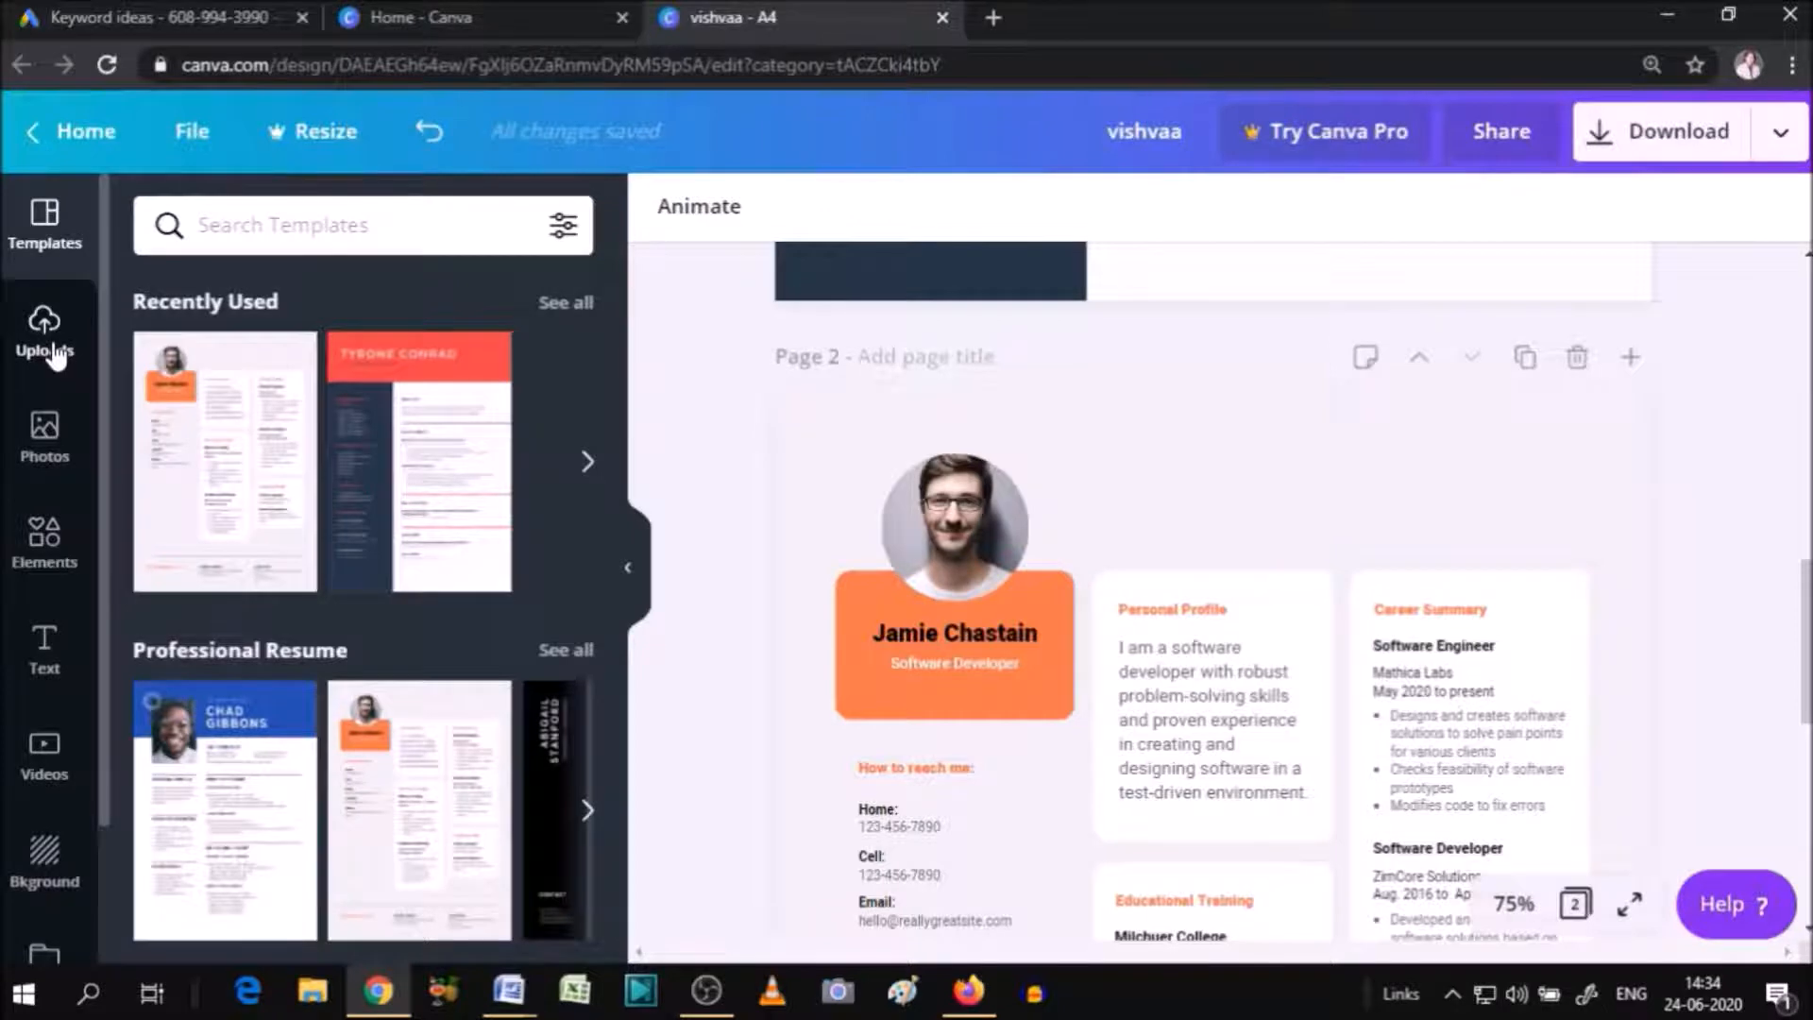
Upload the image 20200621_212013-removebg-preview.png from the Downloads folder to the design's uploads.
click(55, 351)
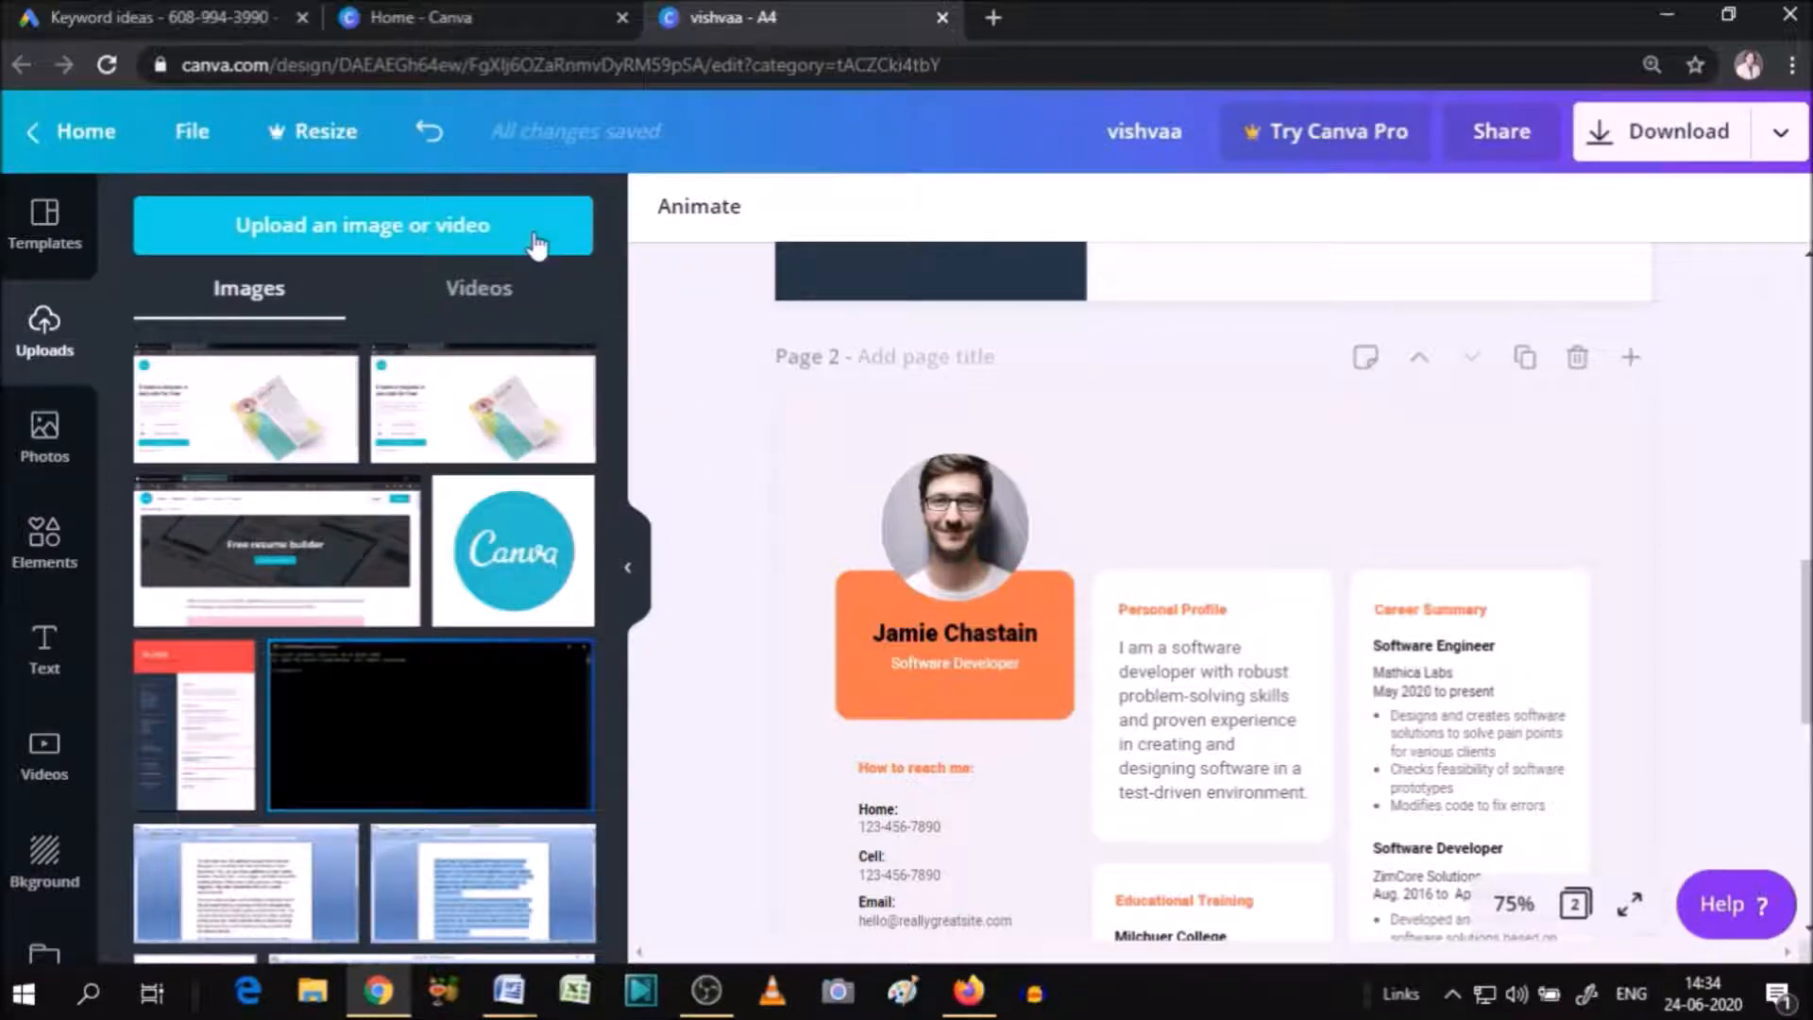
click(304, 233)
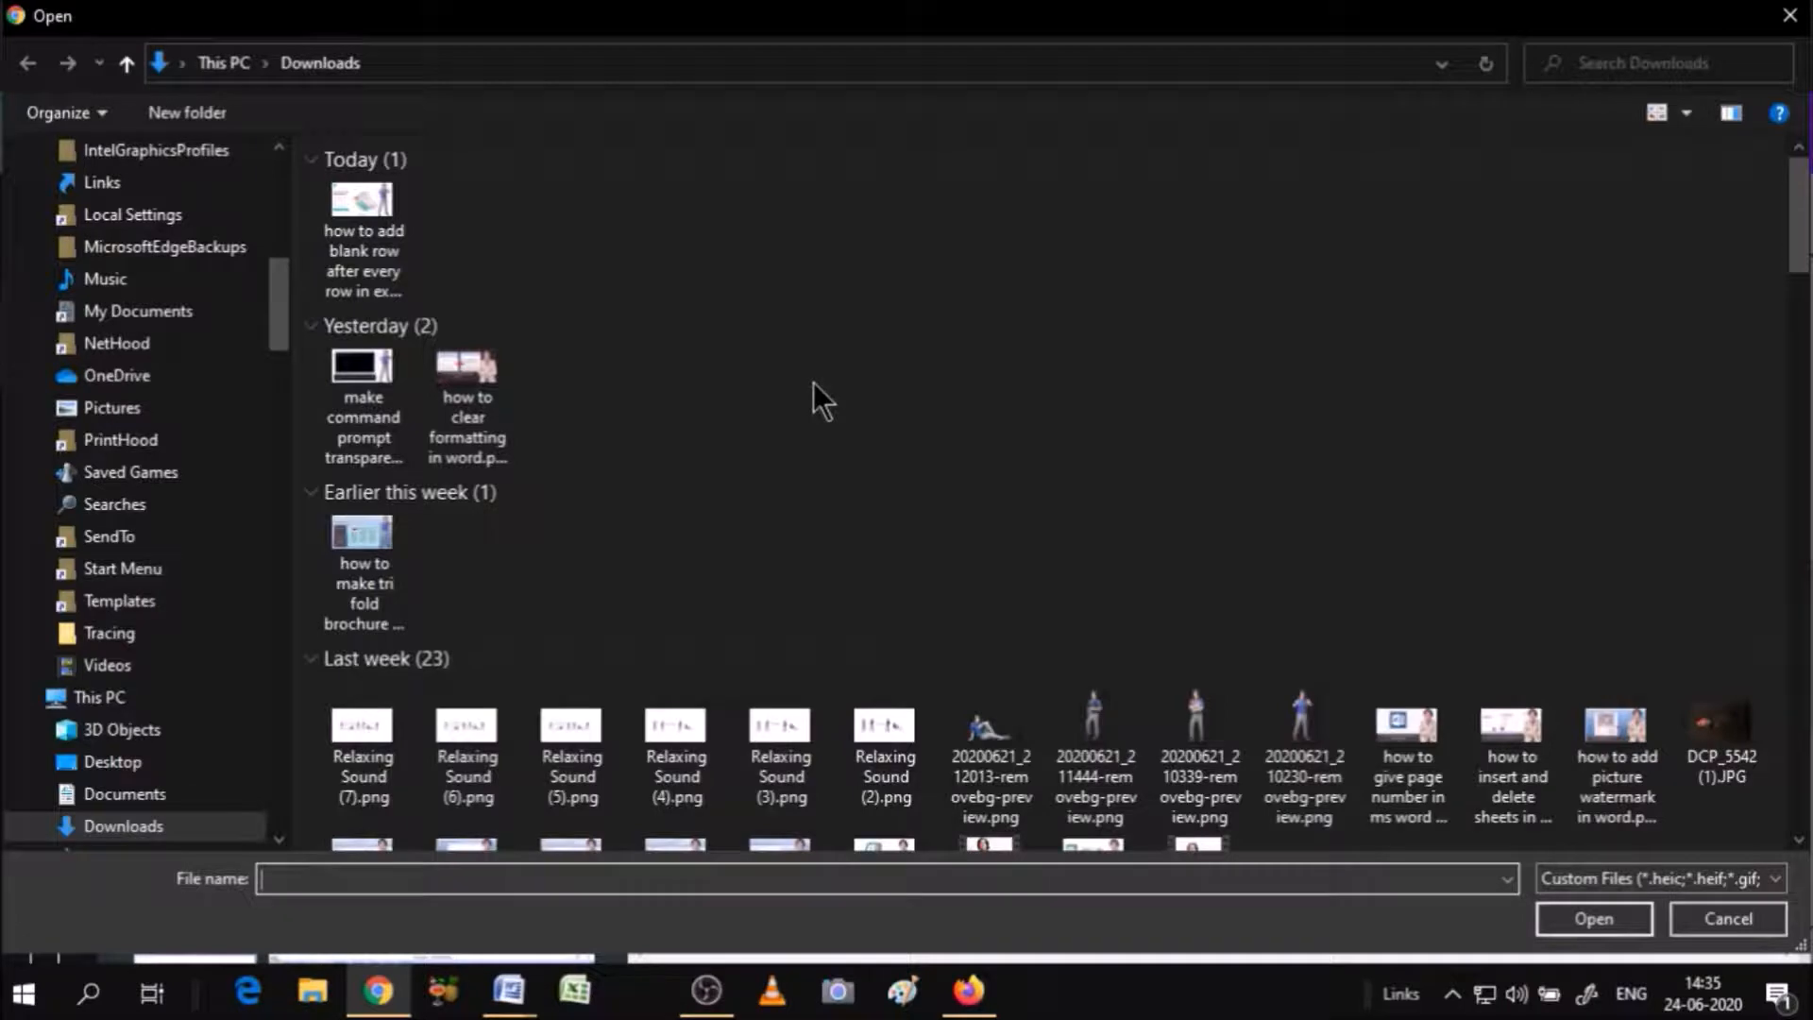
click(1001, 733)
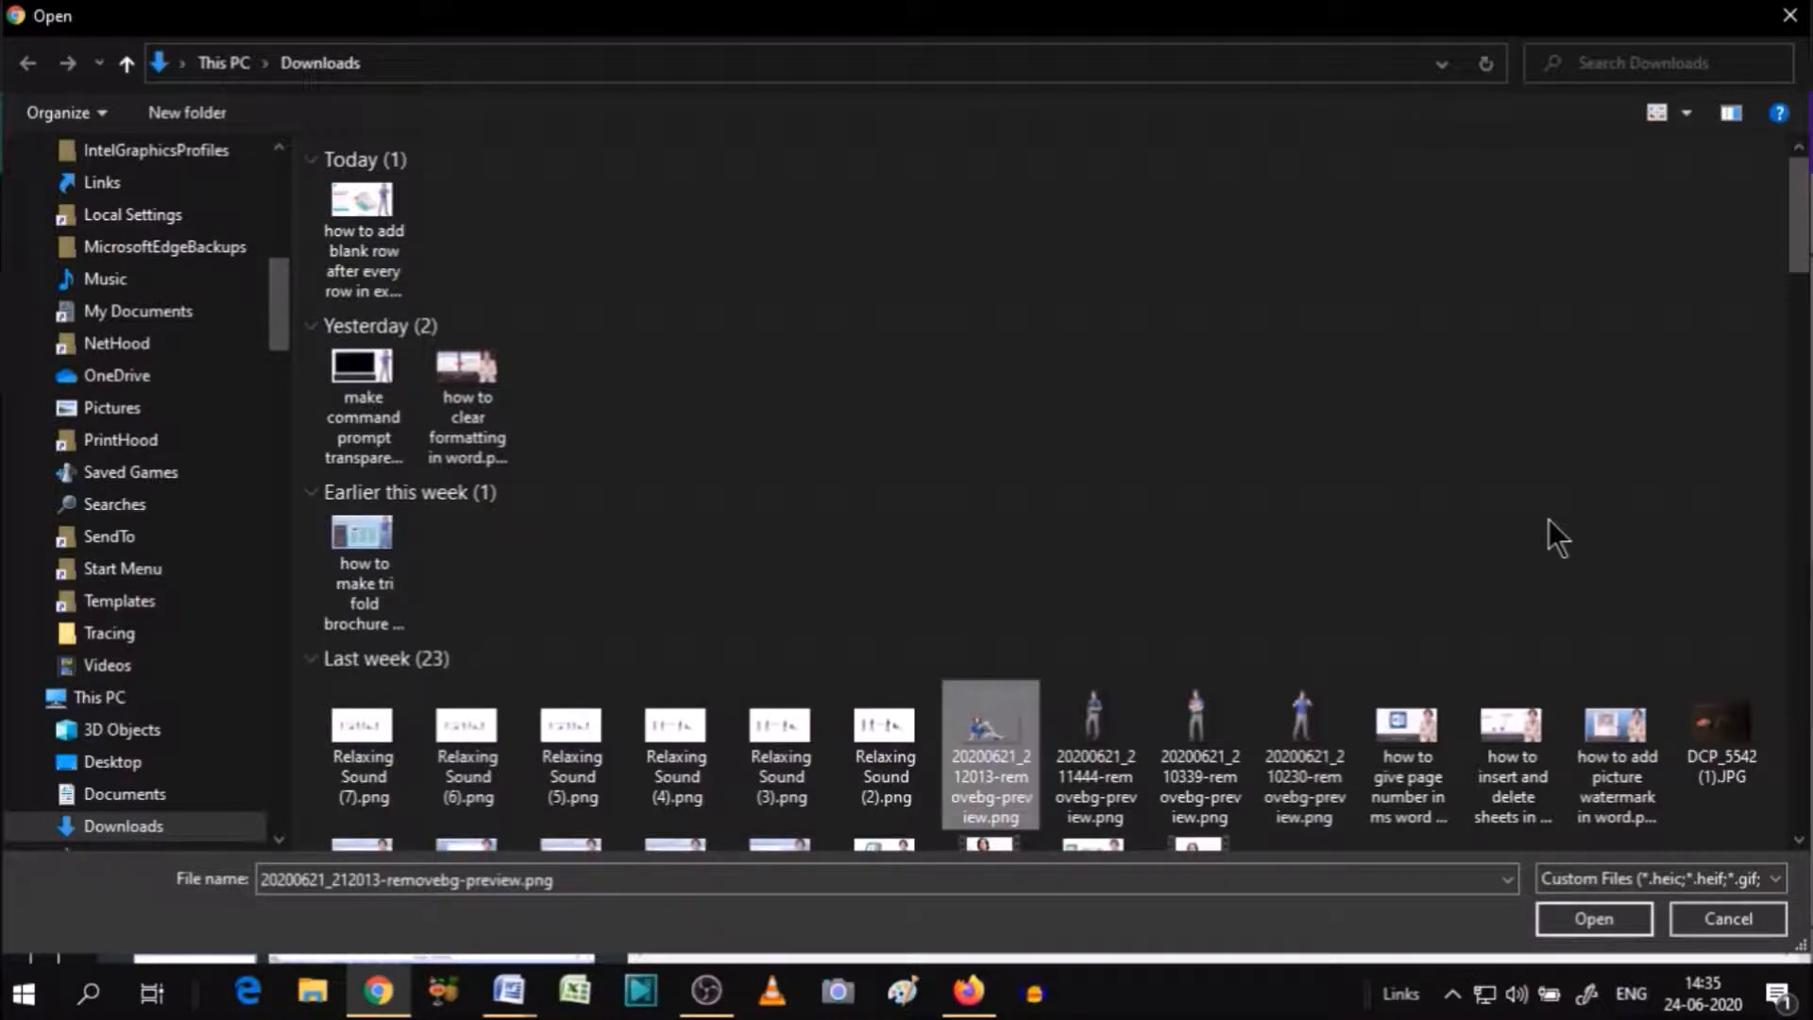
key(Return)
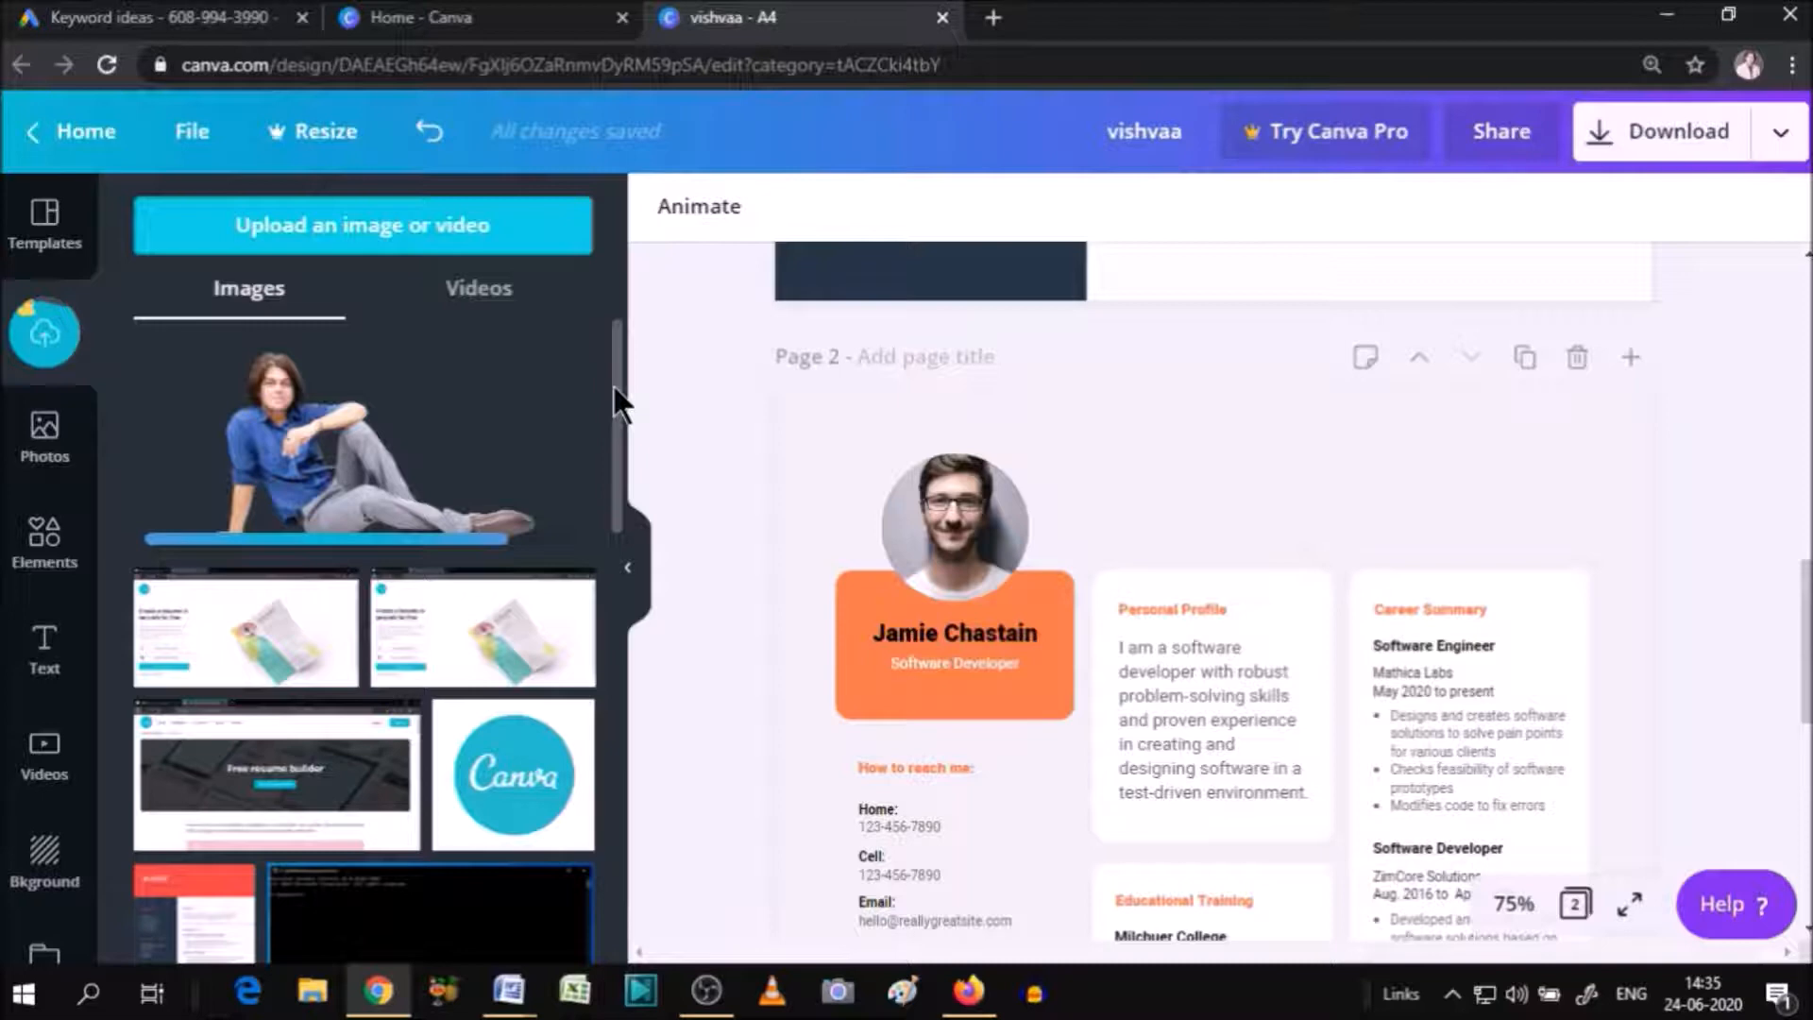
Replace the round profile photo on page 2 with the uploaded upright cutout of the man in a beige blazer with folded arms.
drag(617, 401, 619, 572)
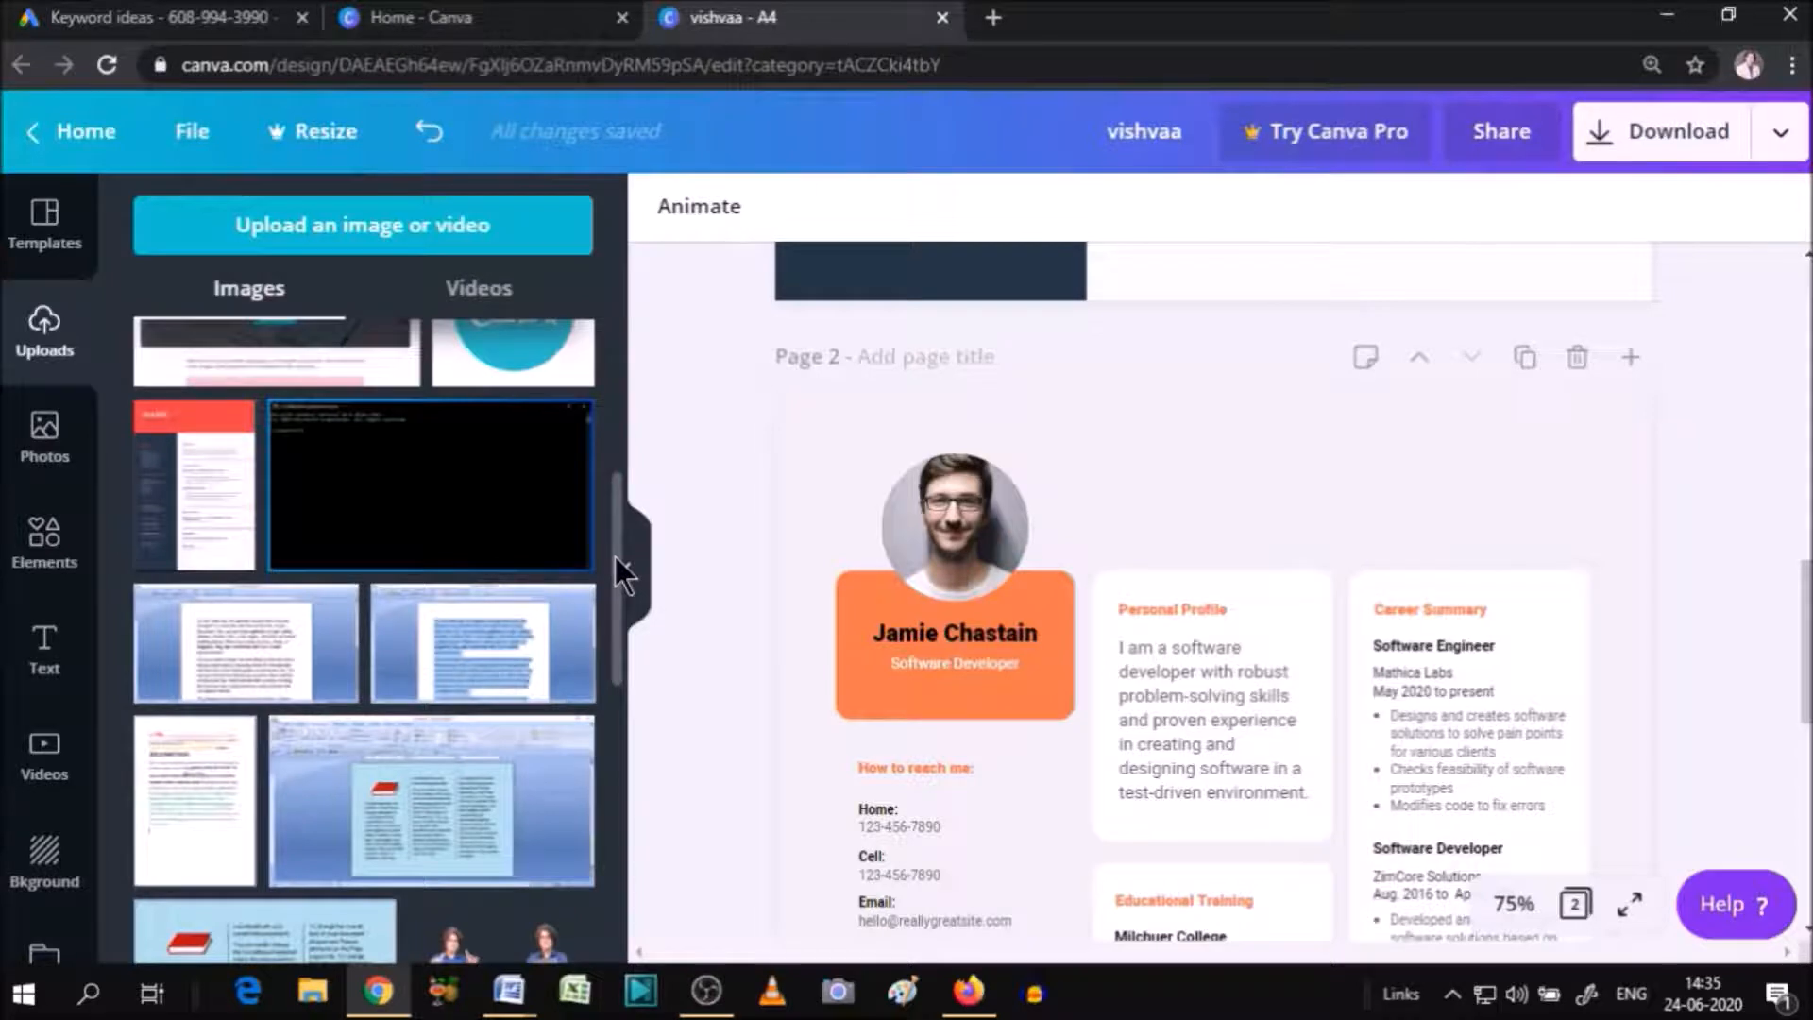
drag(615, 567, 617, 652)
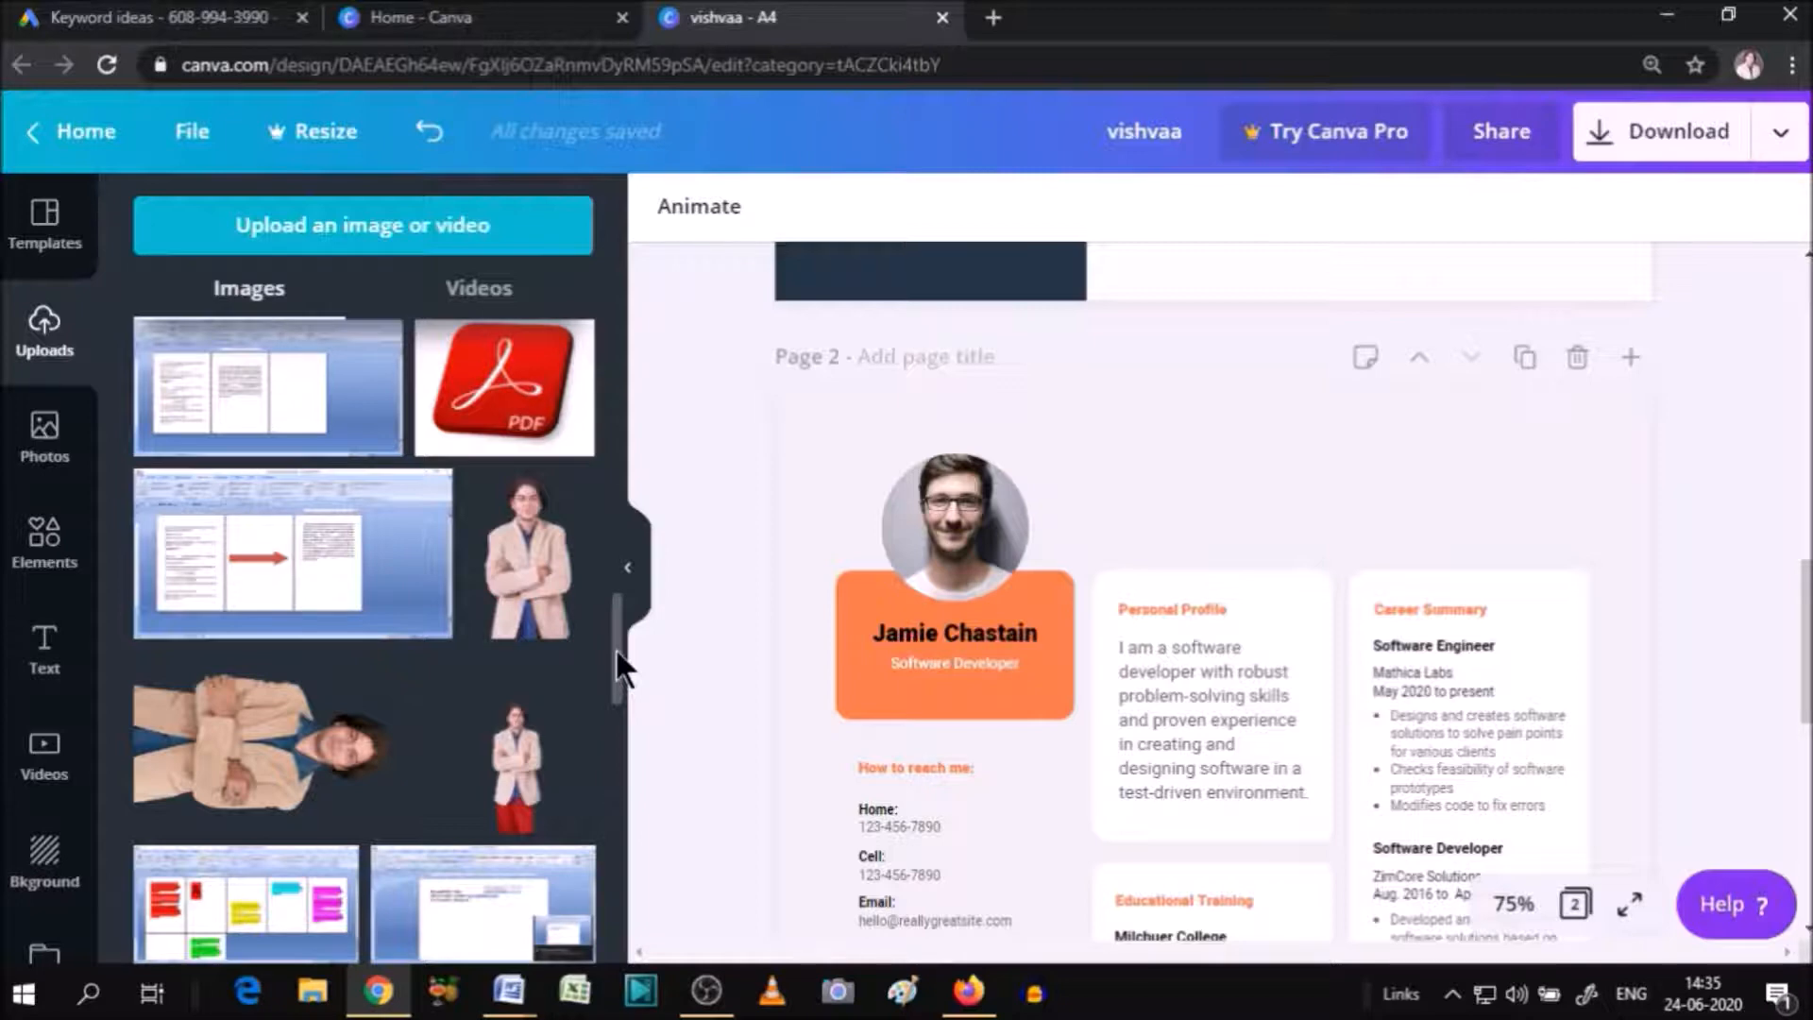
drag(529, 567, 1034, 678)
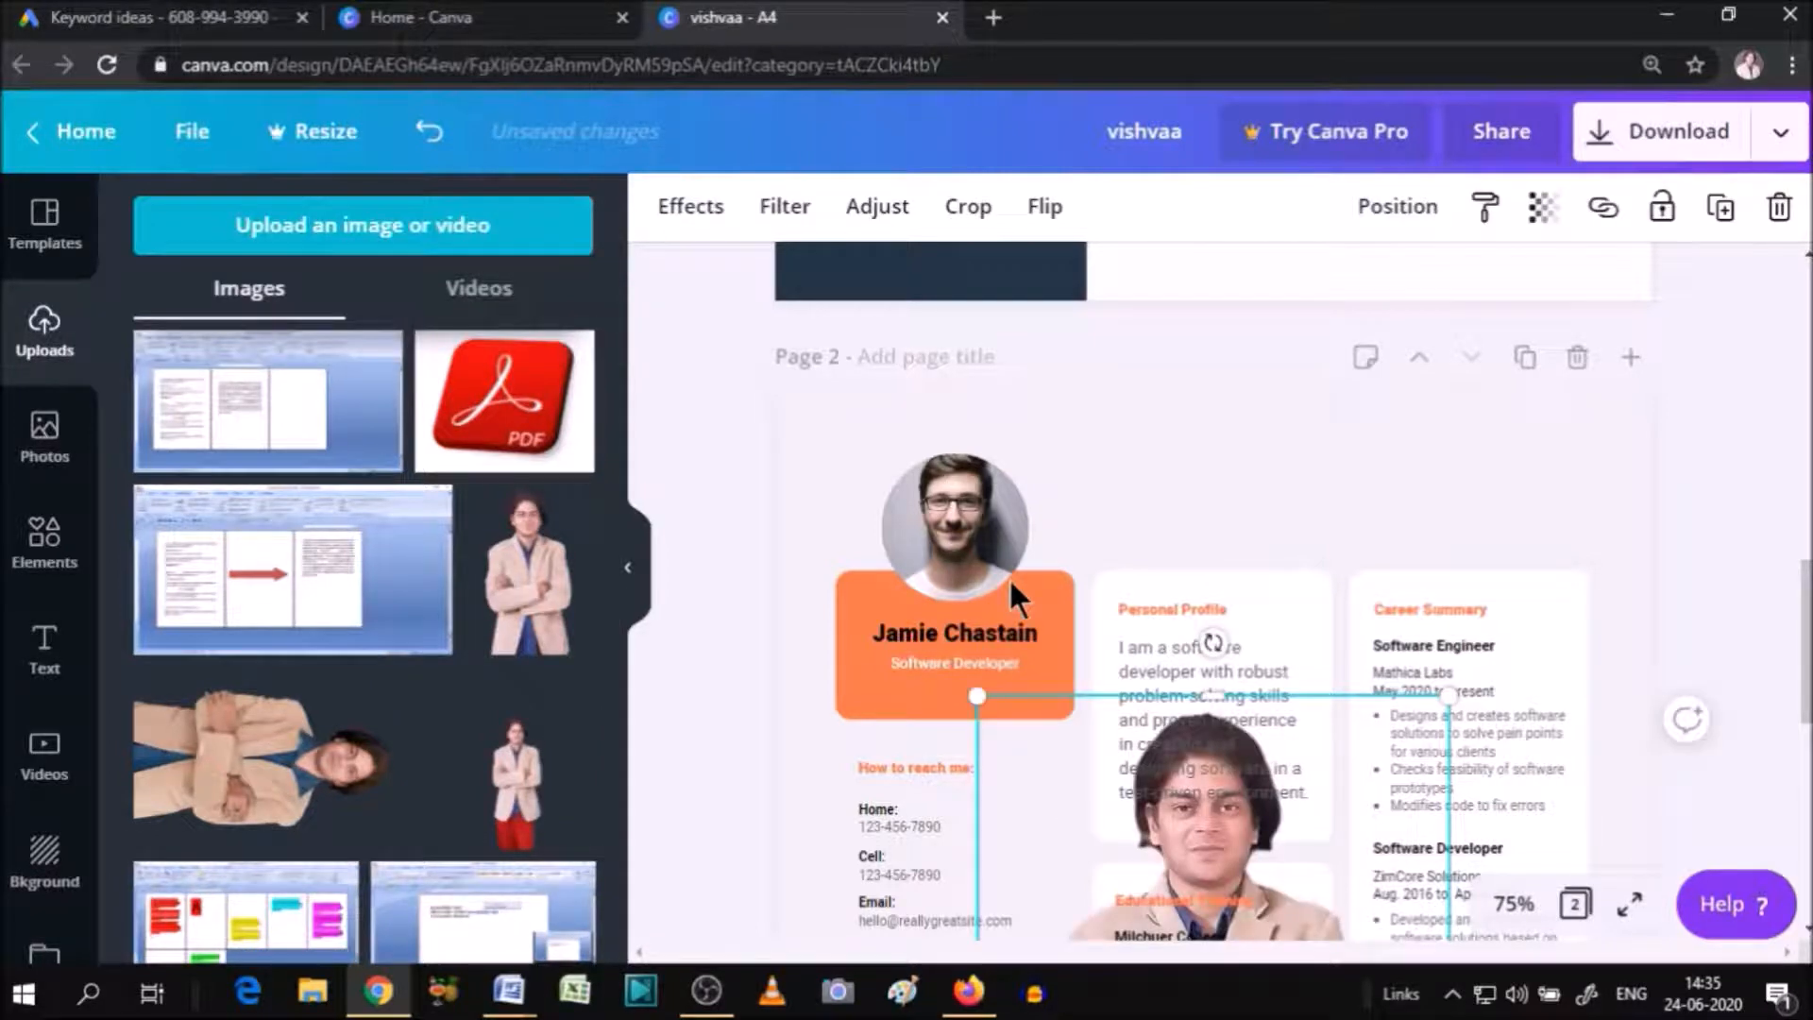
drag(1008, 576, 1008, 576)
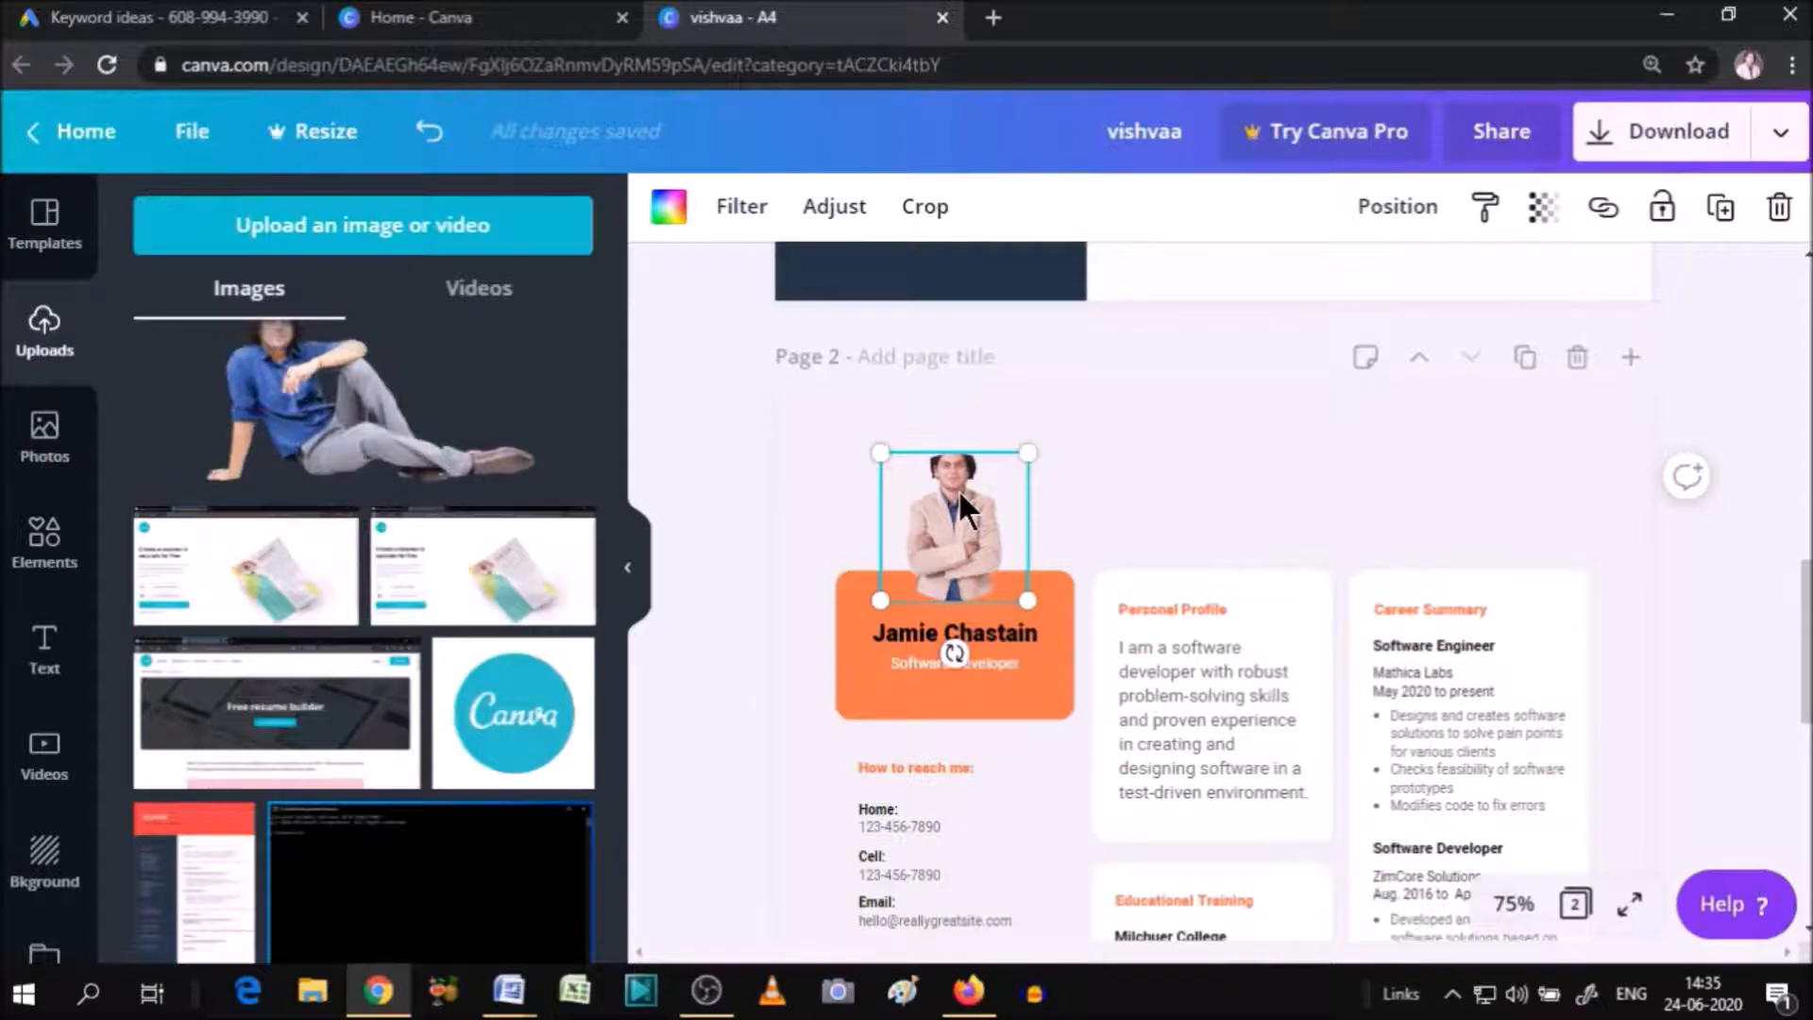
Reposition the new photo downward within its round frame so the whole head fits inside, and apply the crop.
double_click(957, 489)
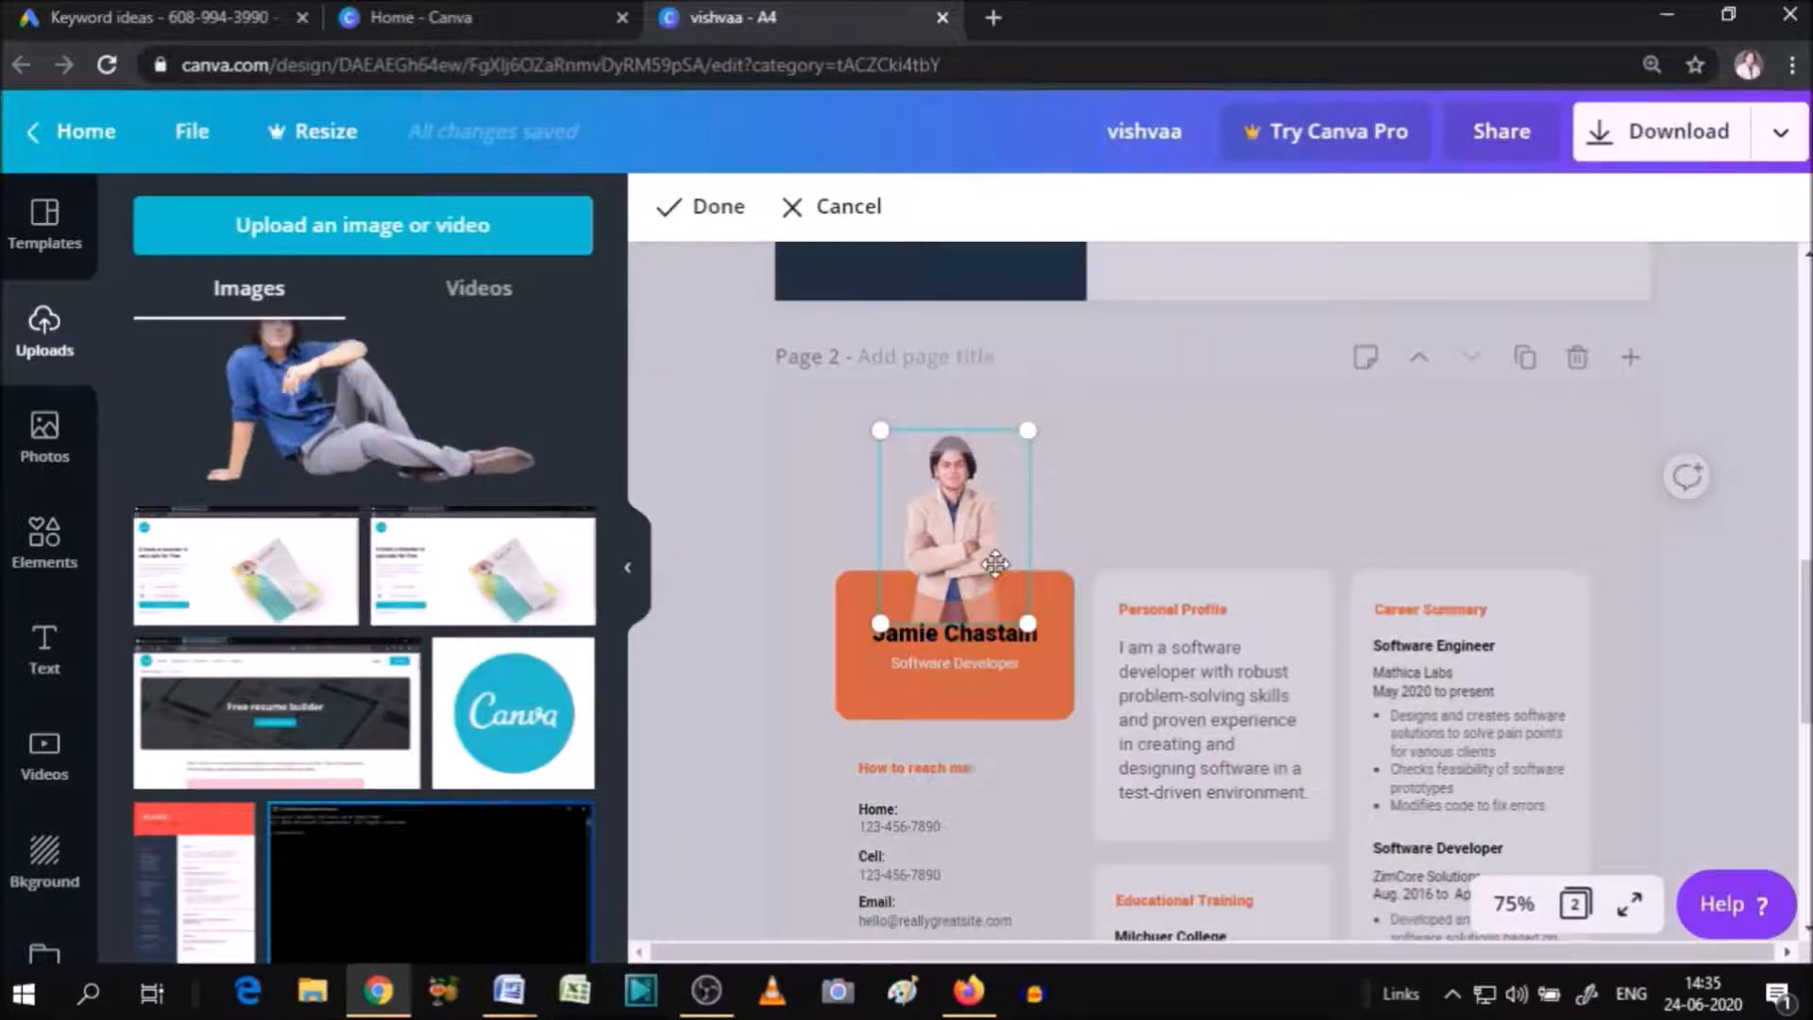
drag(962, 529, 963, 572)
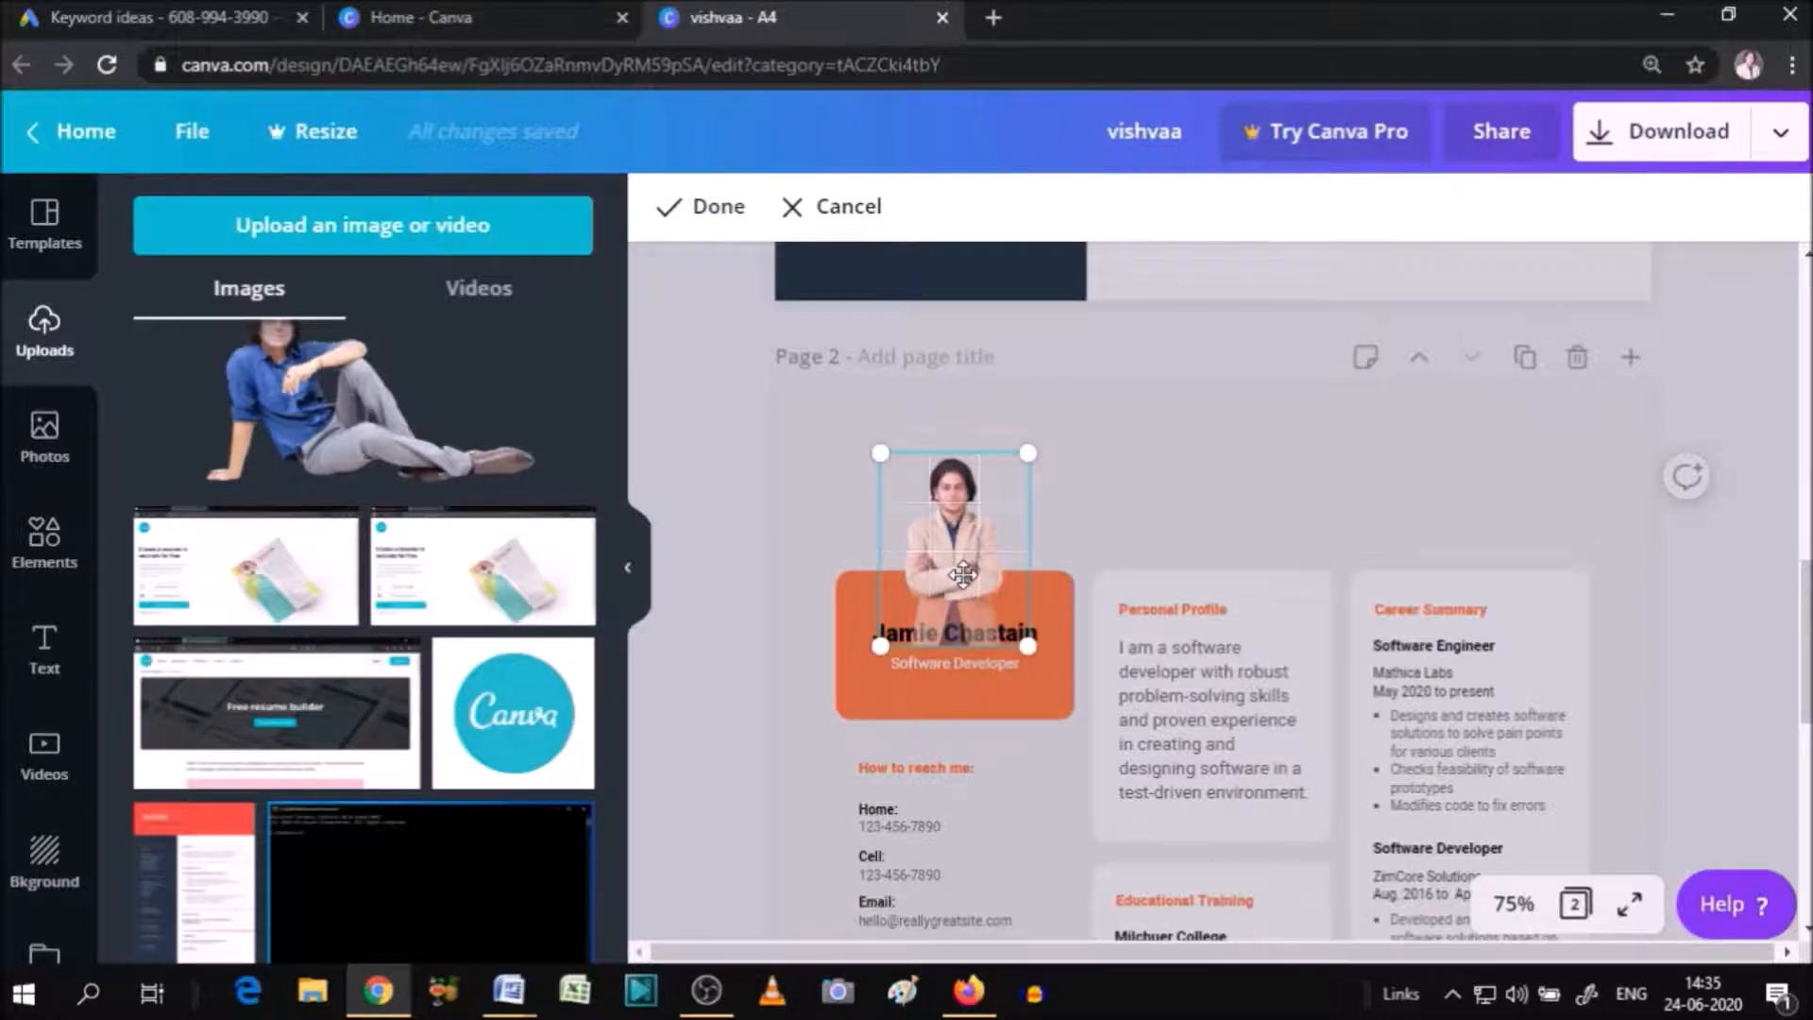
click(706, 209)
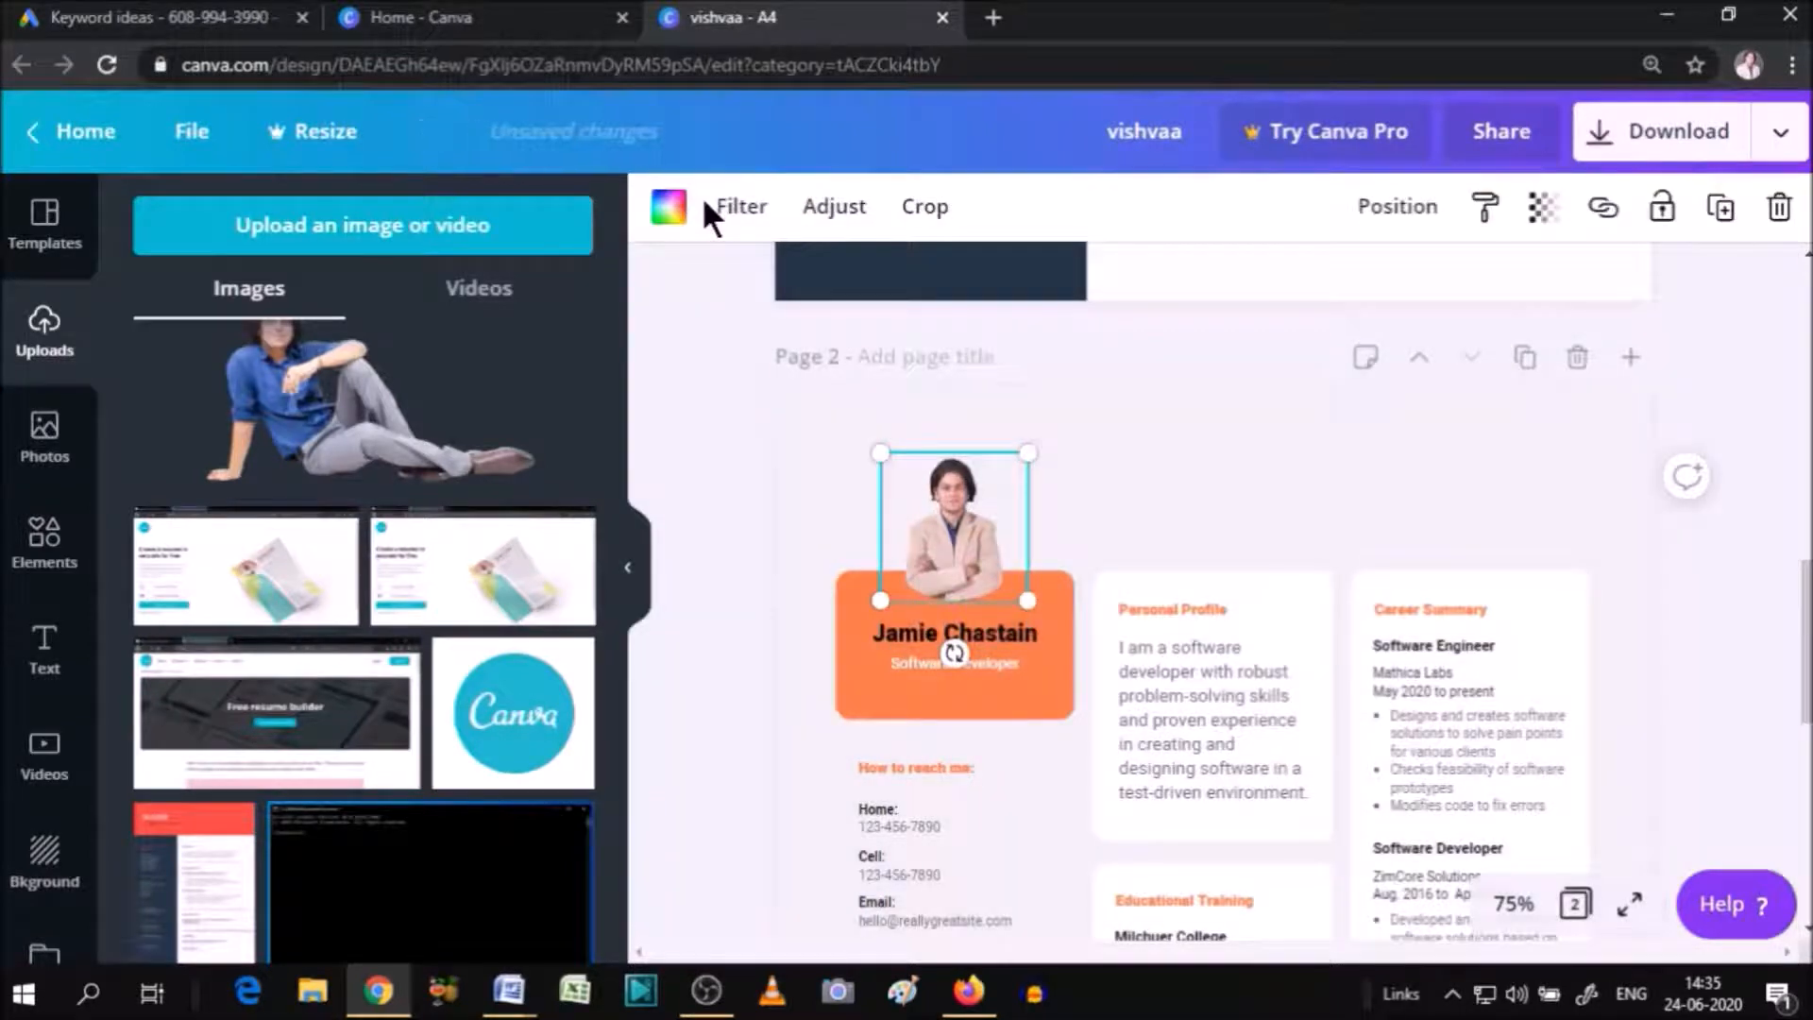
click(1128, 536)
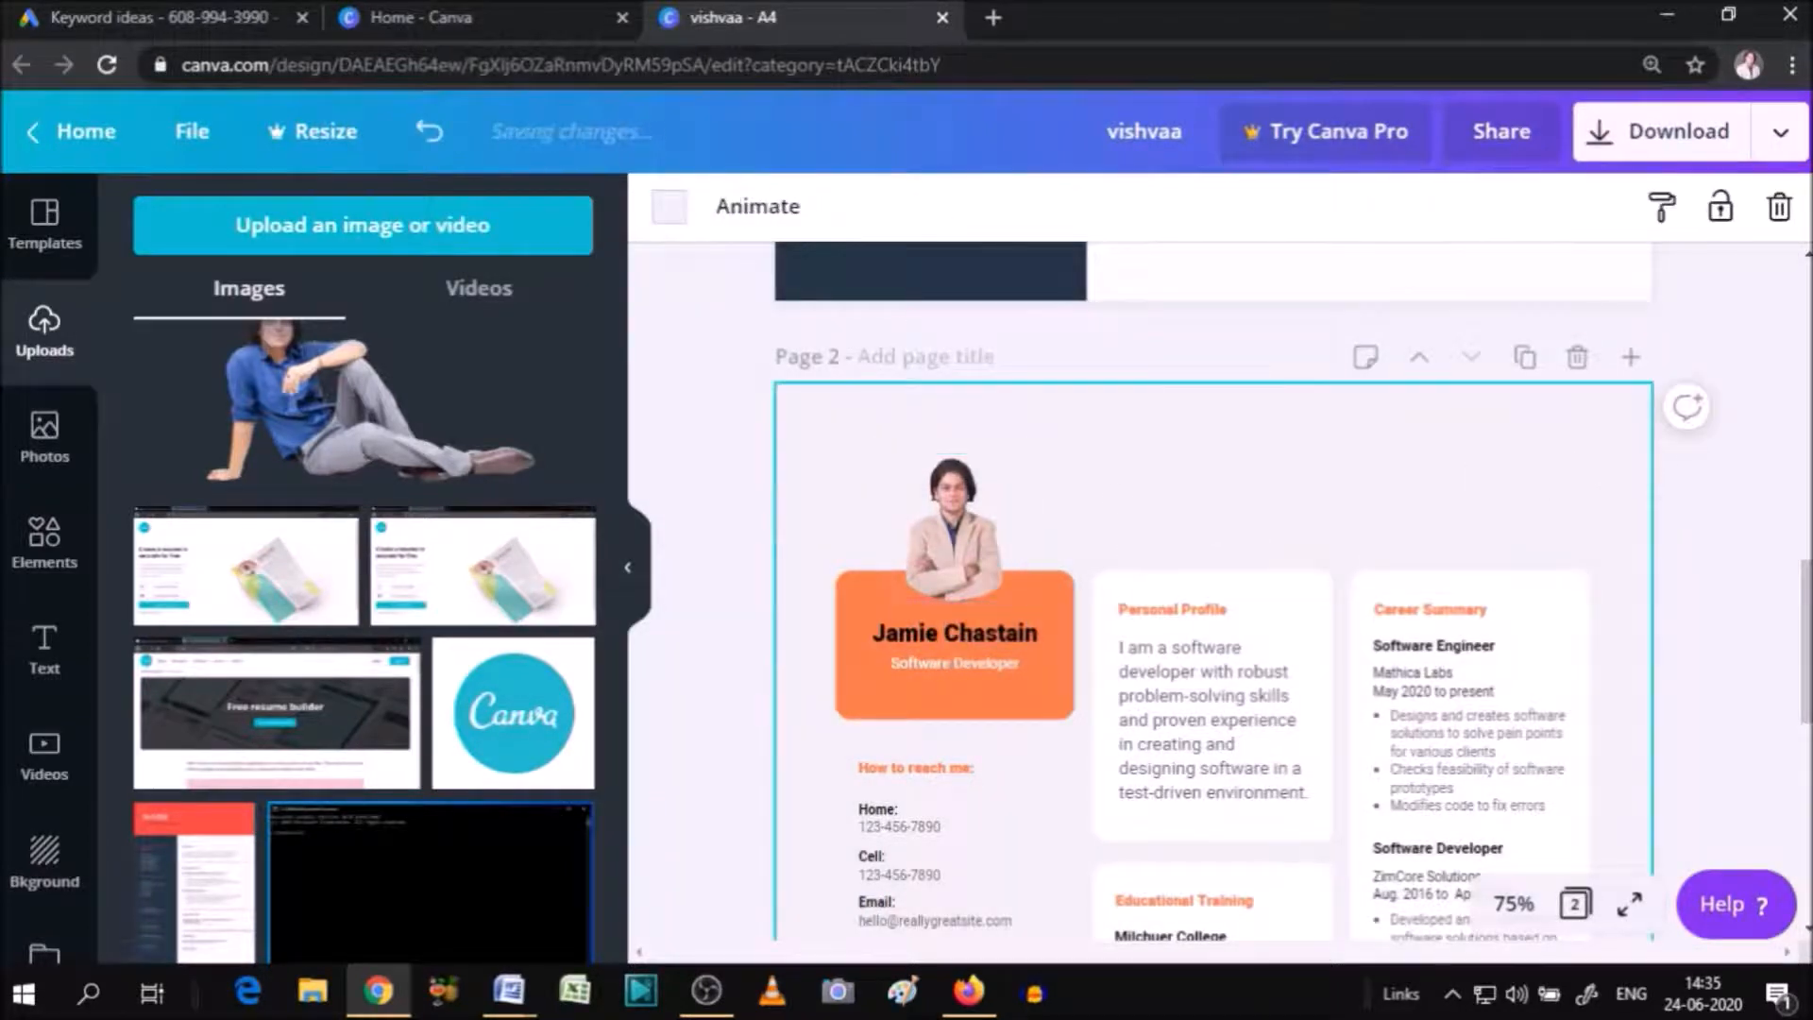
Review both resume pages, from the red header and skills on page 1 to the character references on page 2.
mouse_move(1805, 642)
mouse_down()
mouse_move(1805, 716)
mouse_move(1805, 658)
mouse_up()
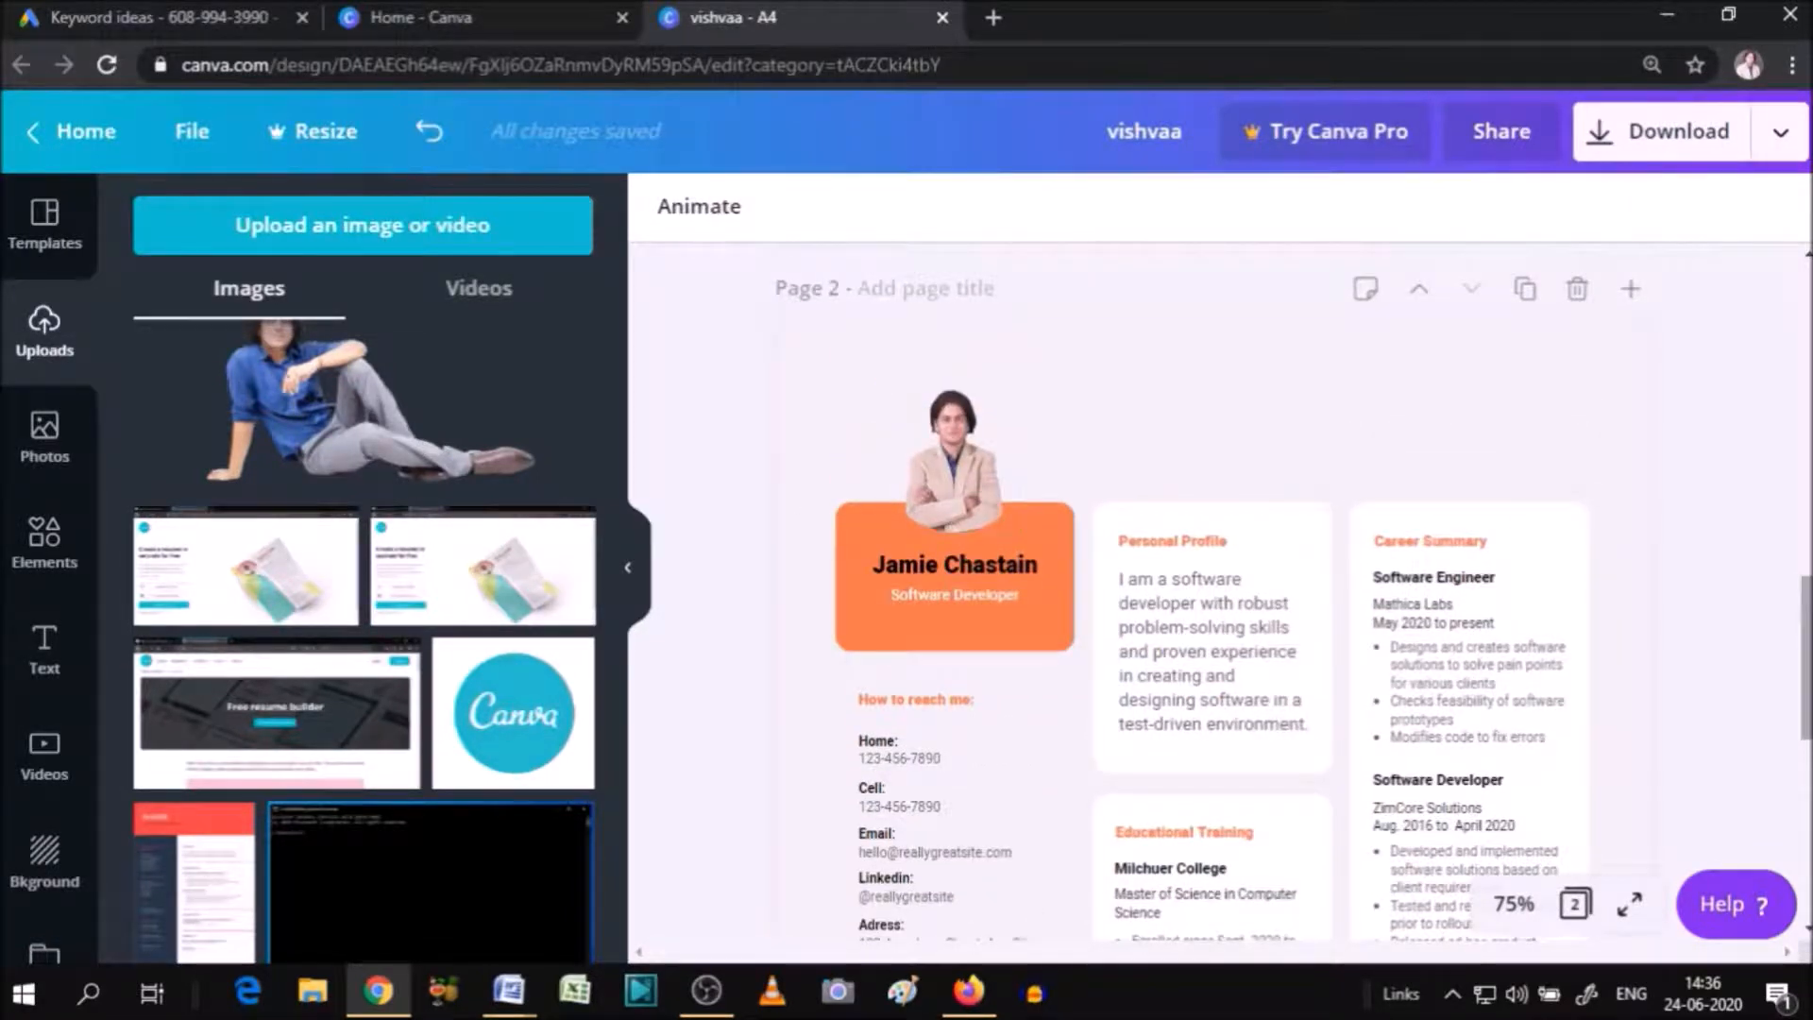
scroll(944, 472, up, 6)
drag(1805, 523, 1806, 346)
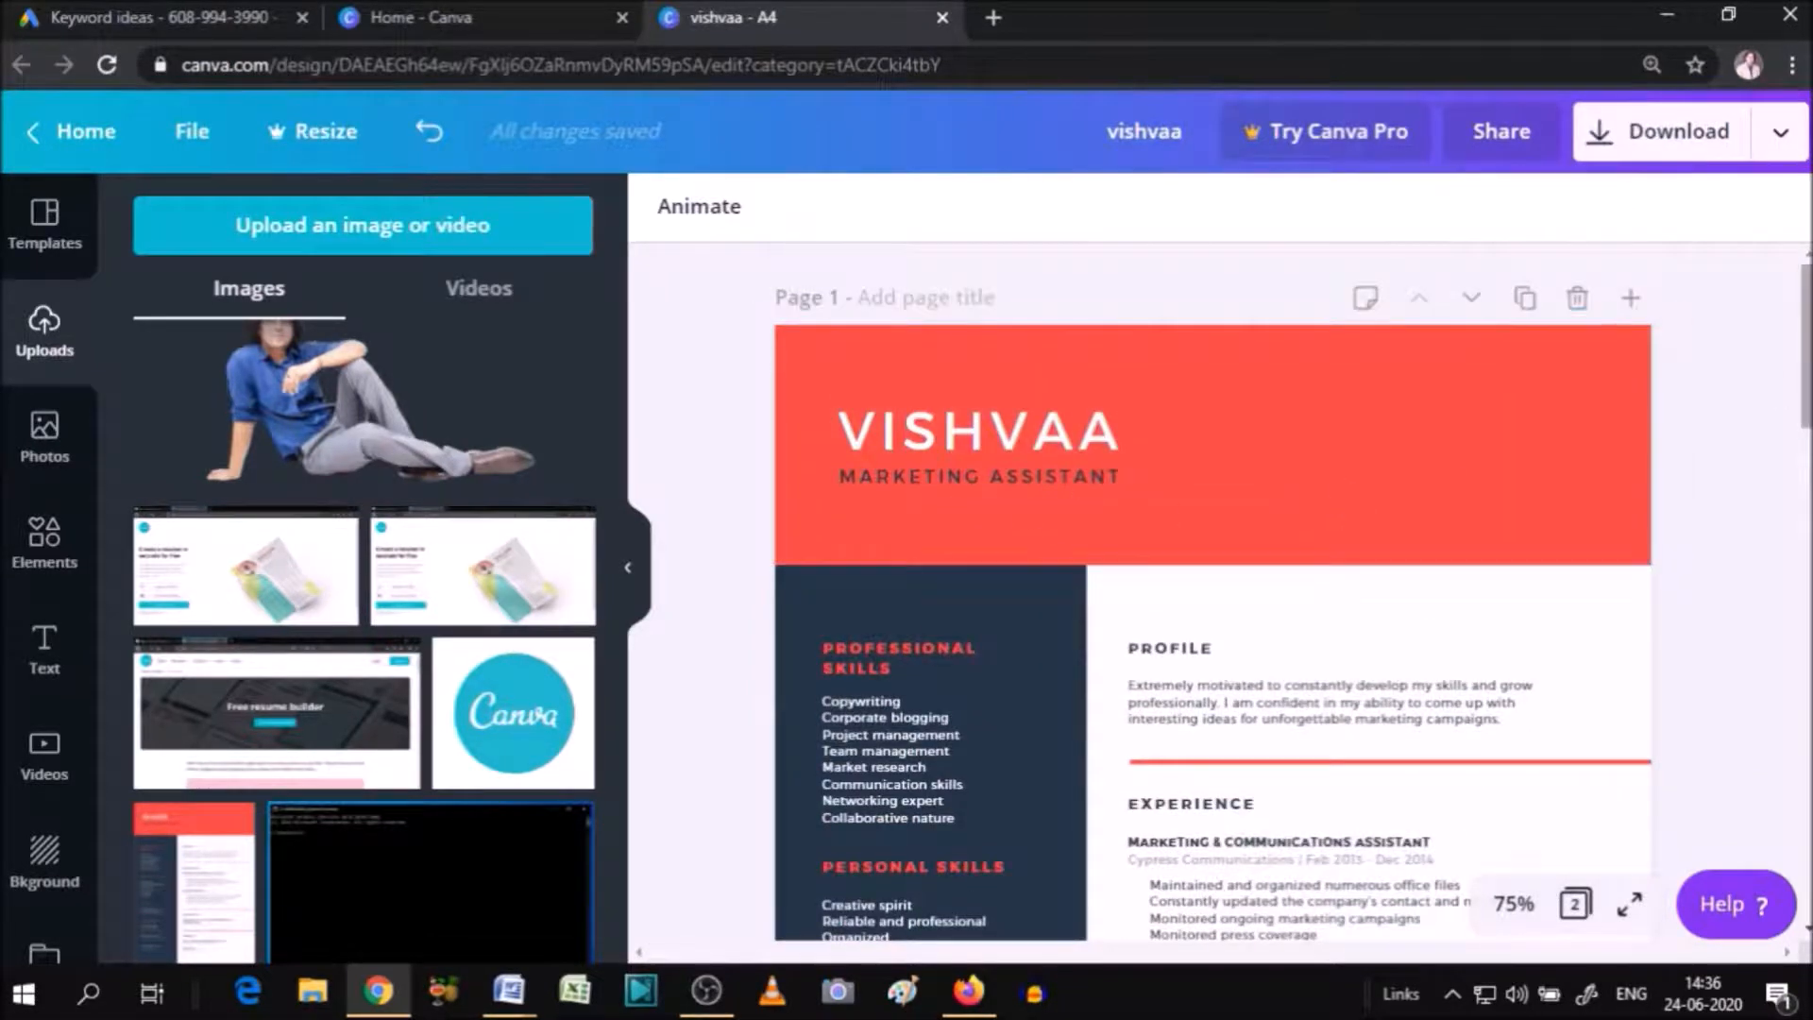
mouse_move(1805, 346)
mouse_down()
mouse_move(1805, 417)
mouse_move(1805, 345)
mouse_up()
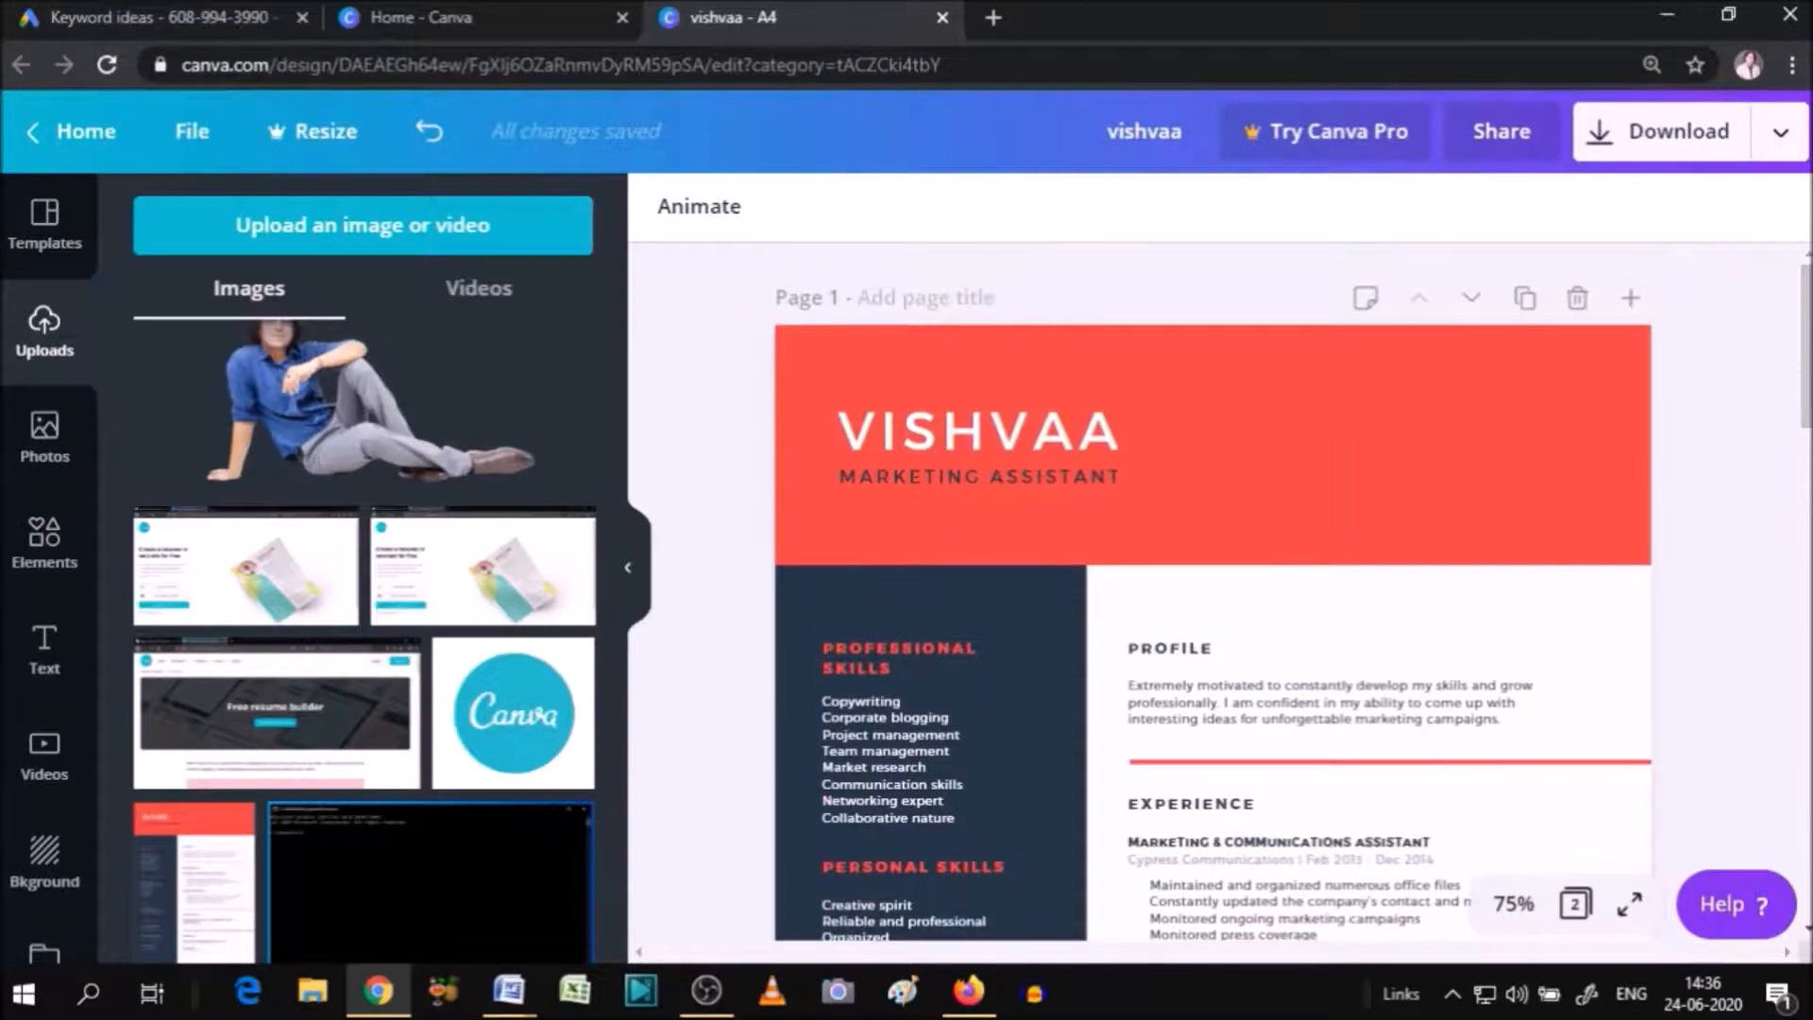
drag(1805, 346, 1805, 502)
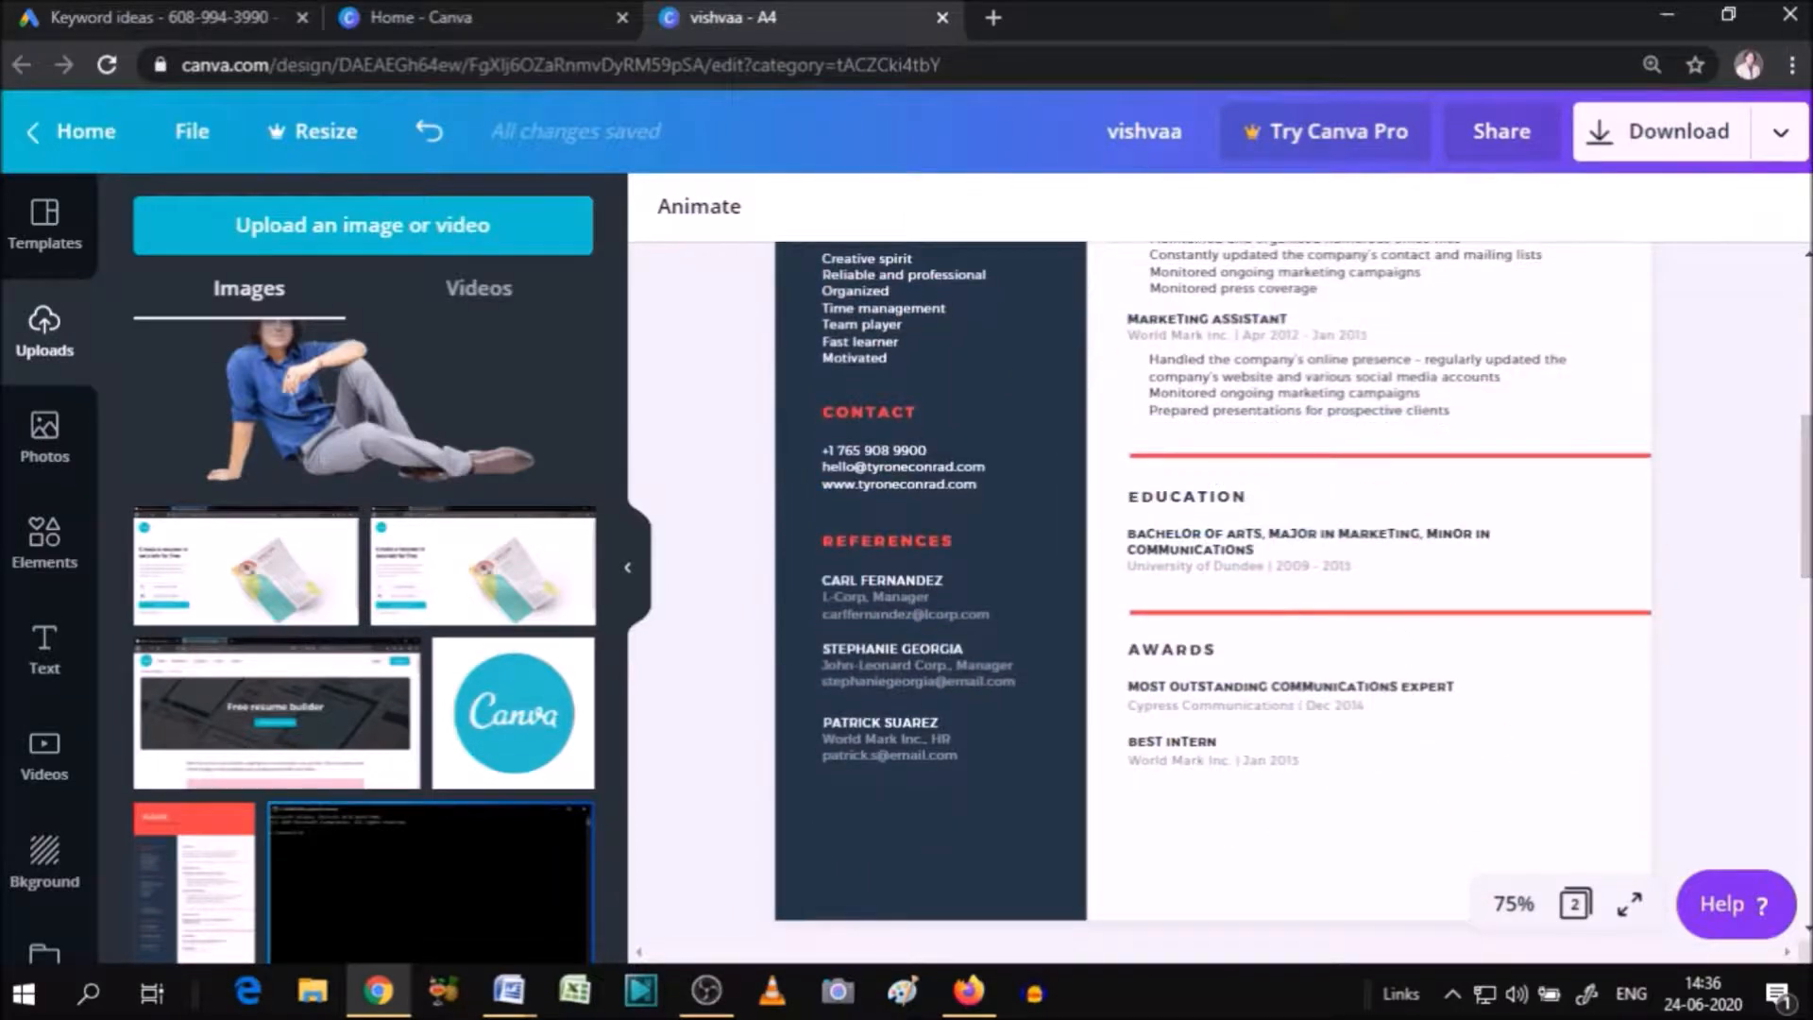
drag(1799, 561, 1799, 416)
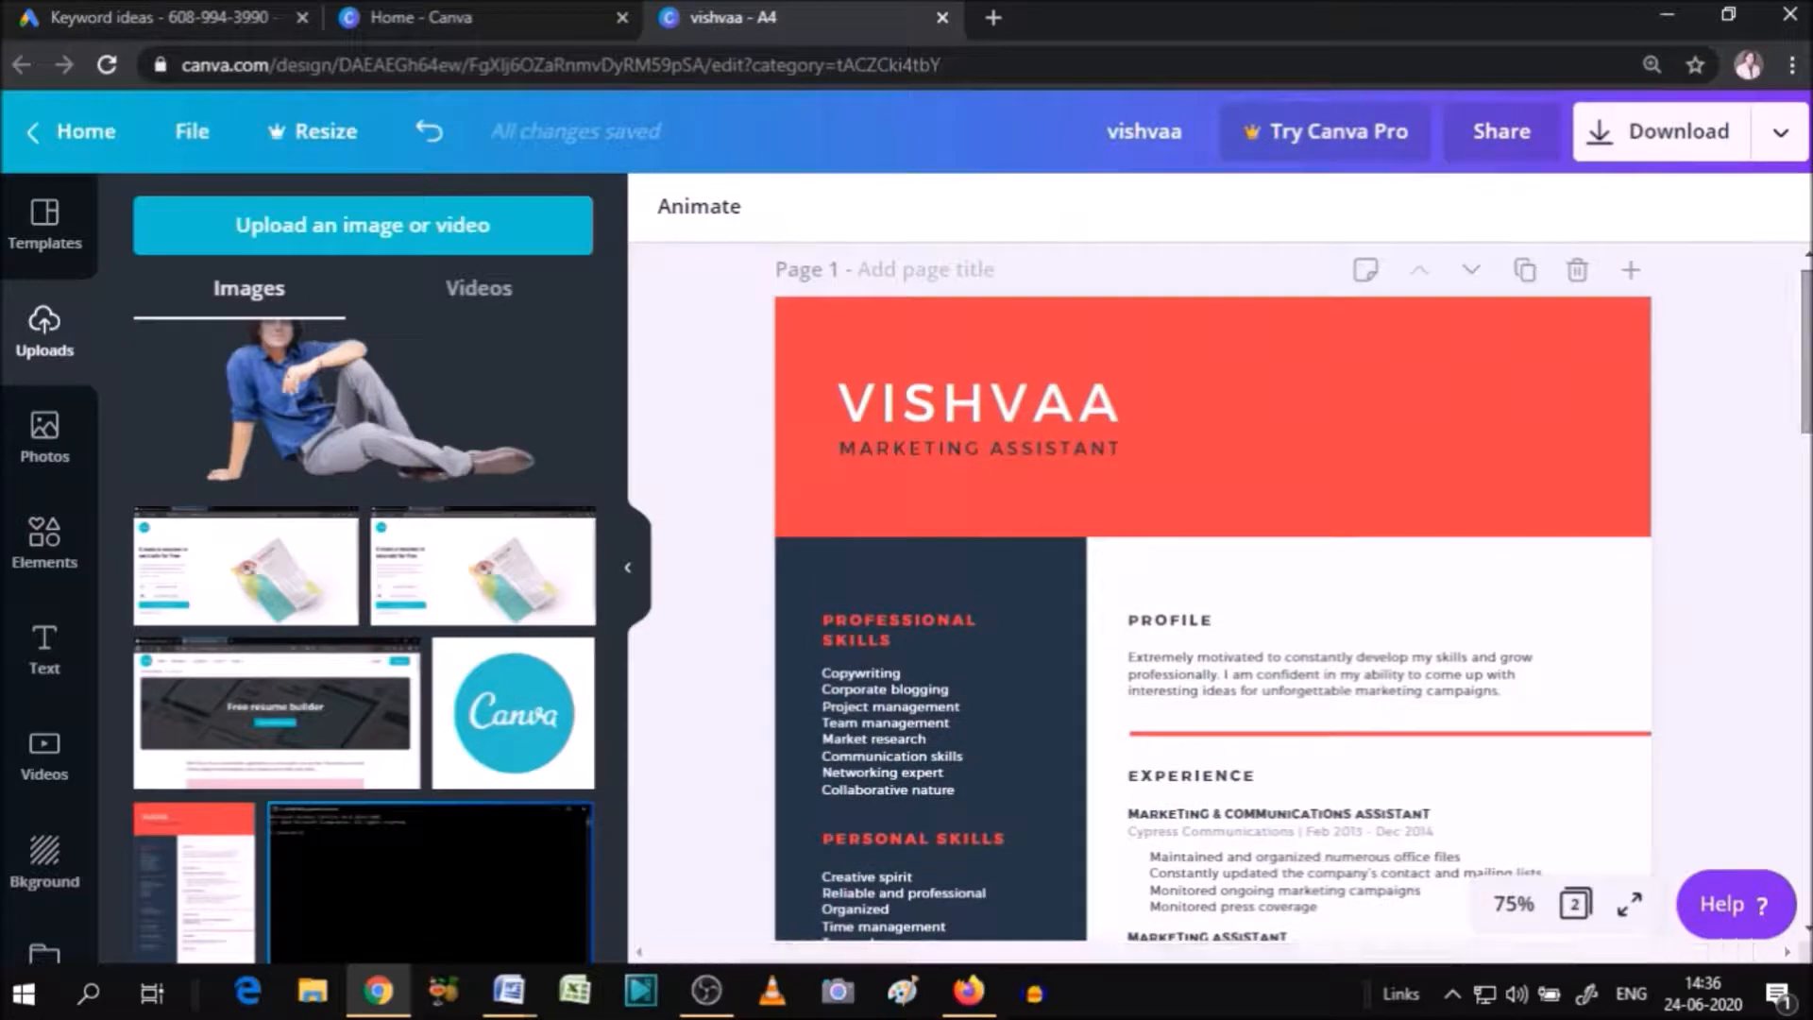
scroll(1228, 604, down, 2)
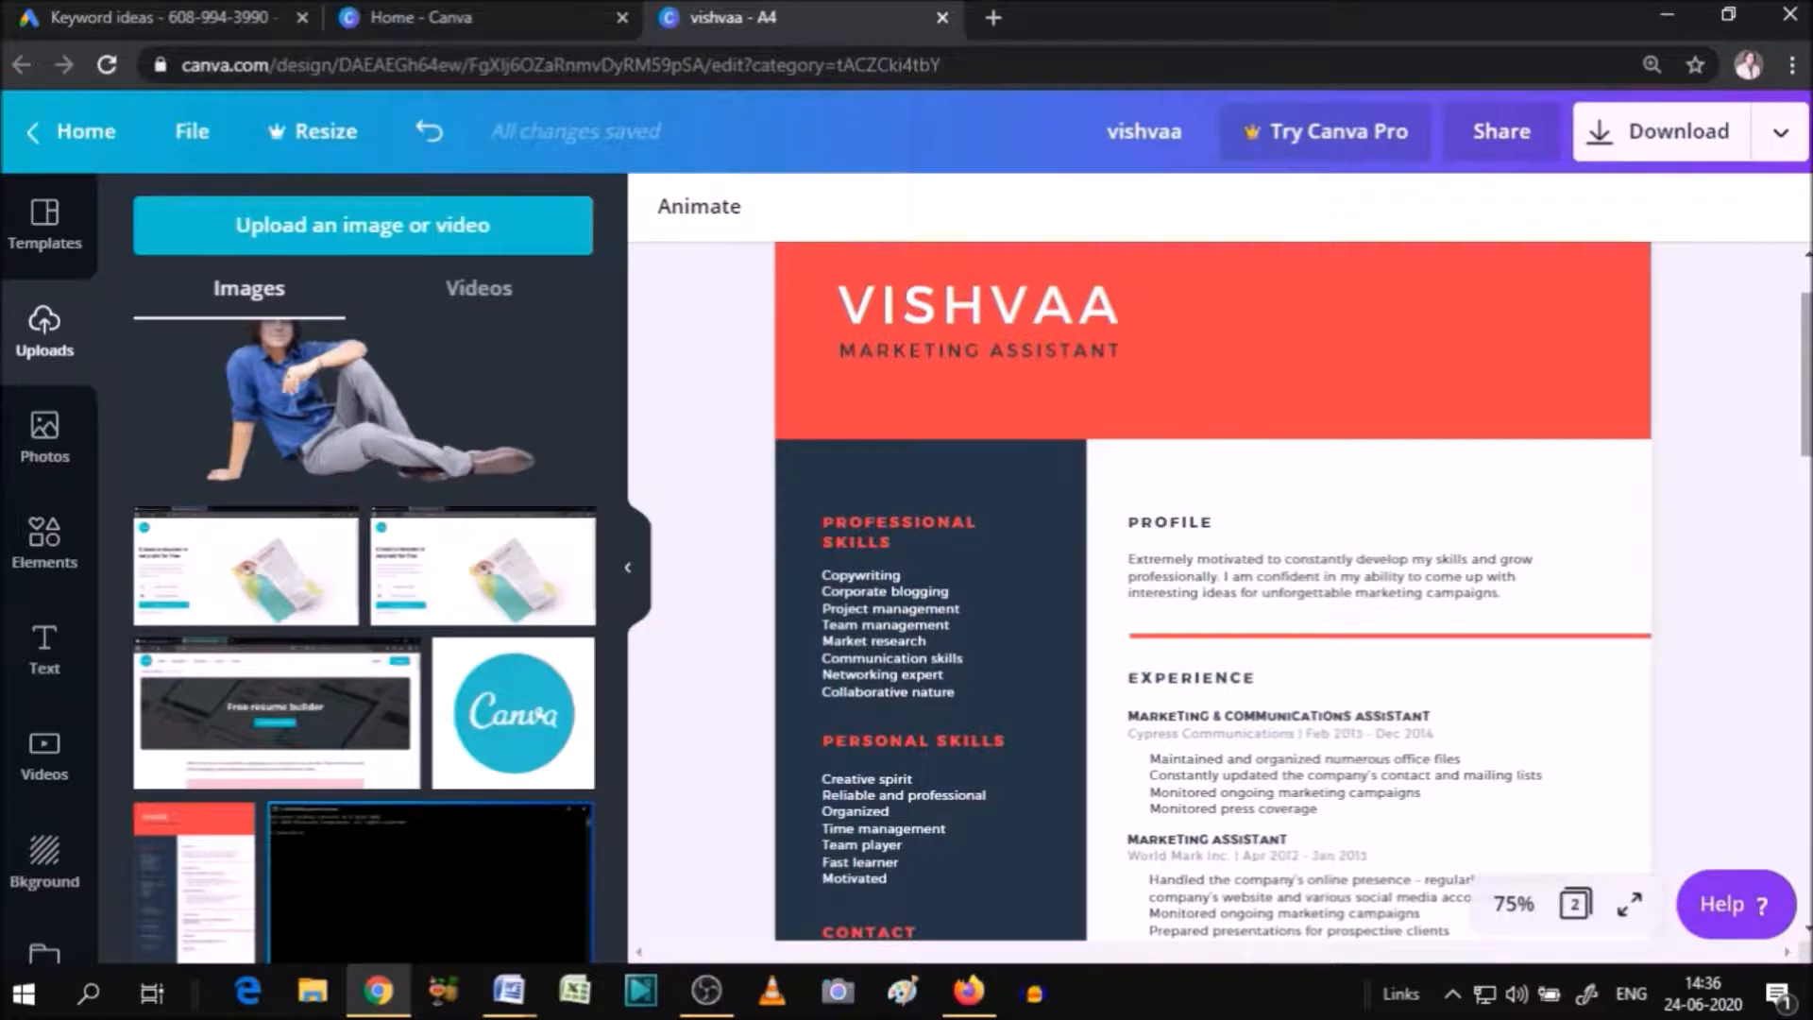
scroll(1218, 604, down, 15)
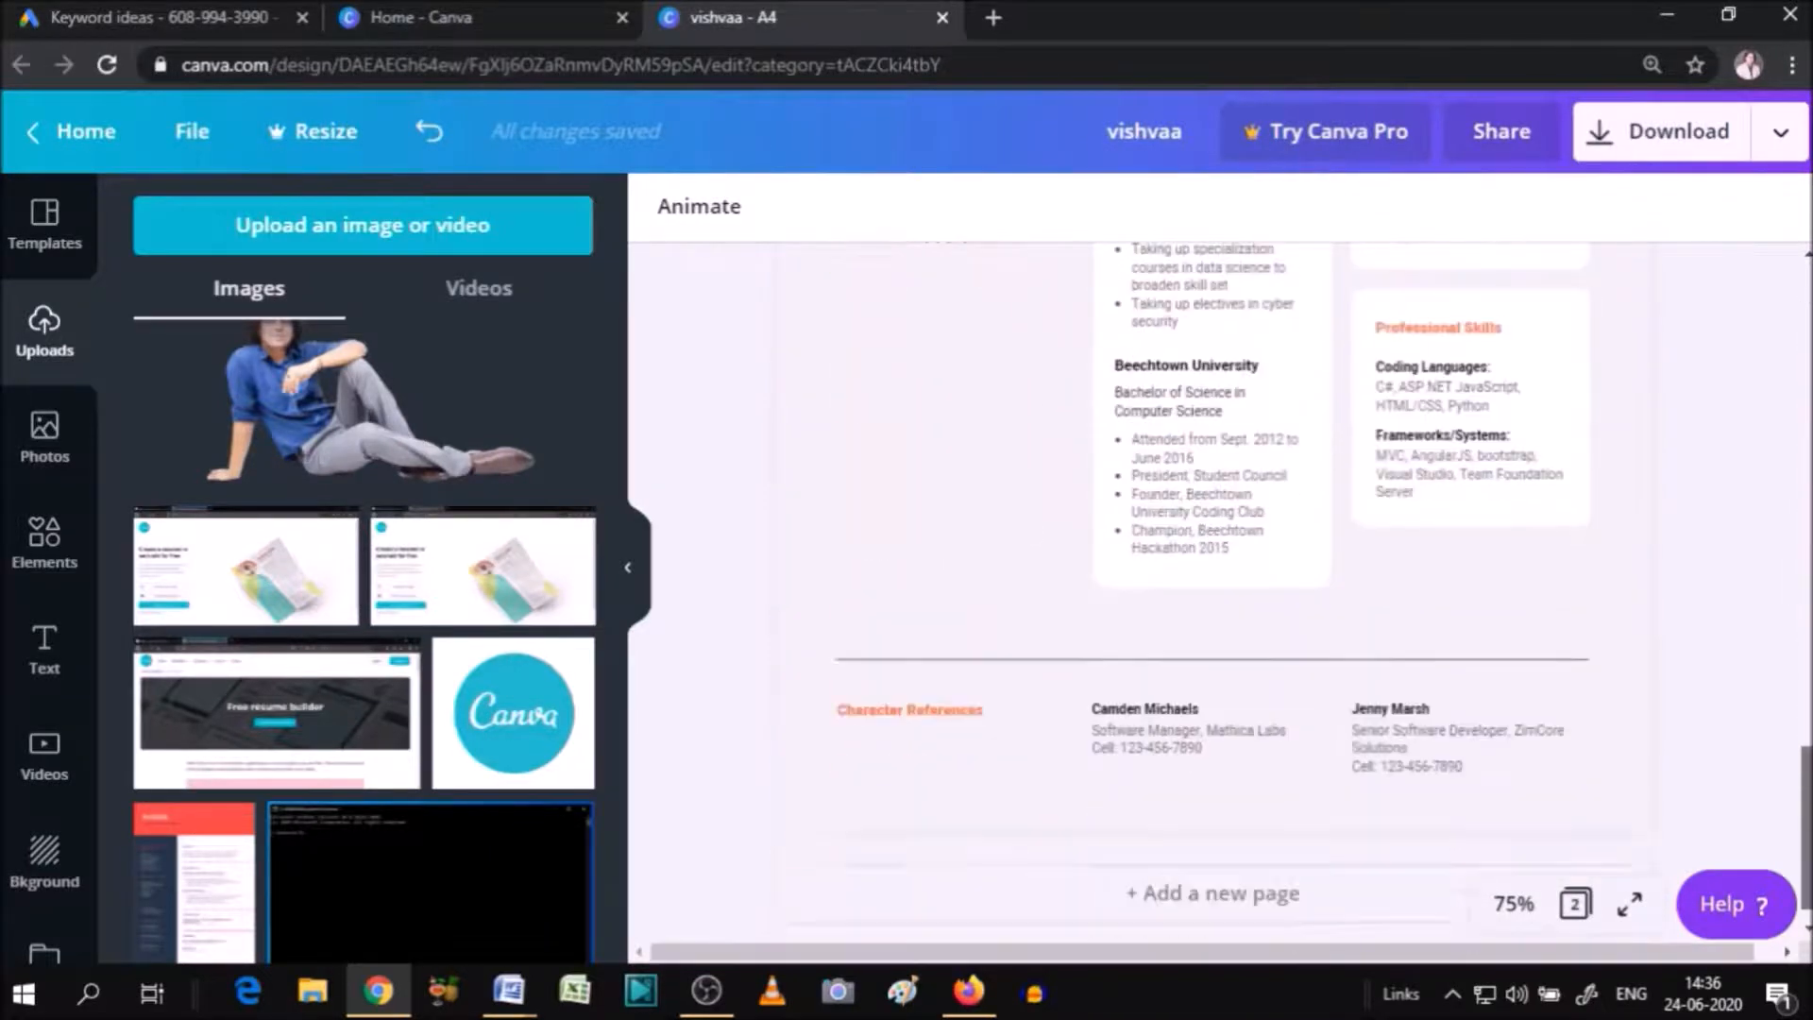
Add a new blank page after the Software Developer resume.
drag(1807, 827, 1807, 836)
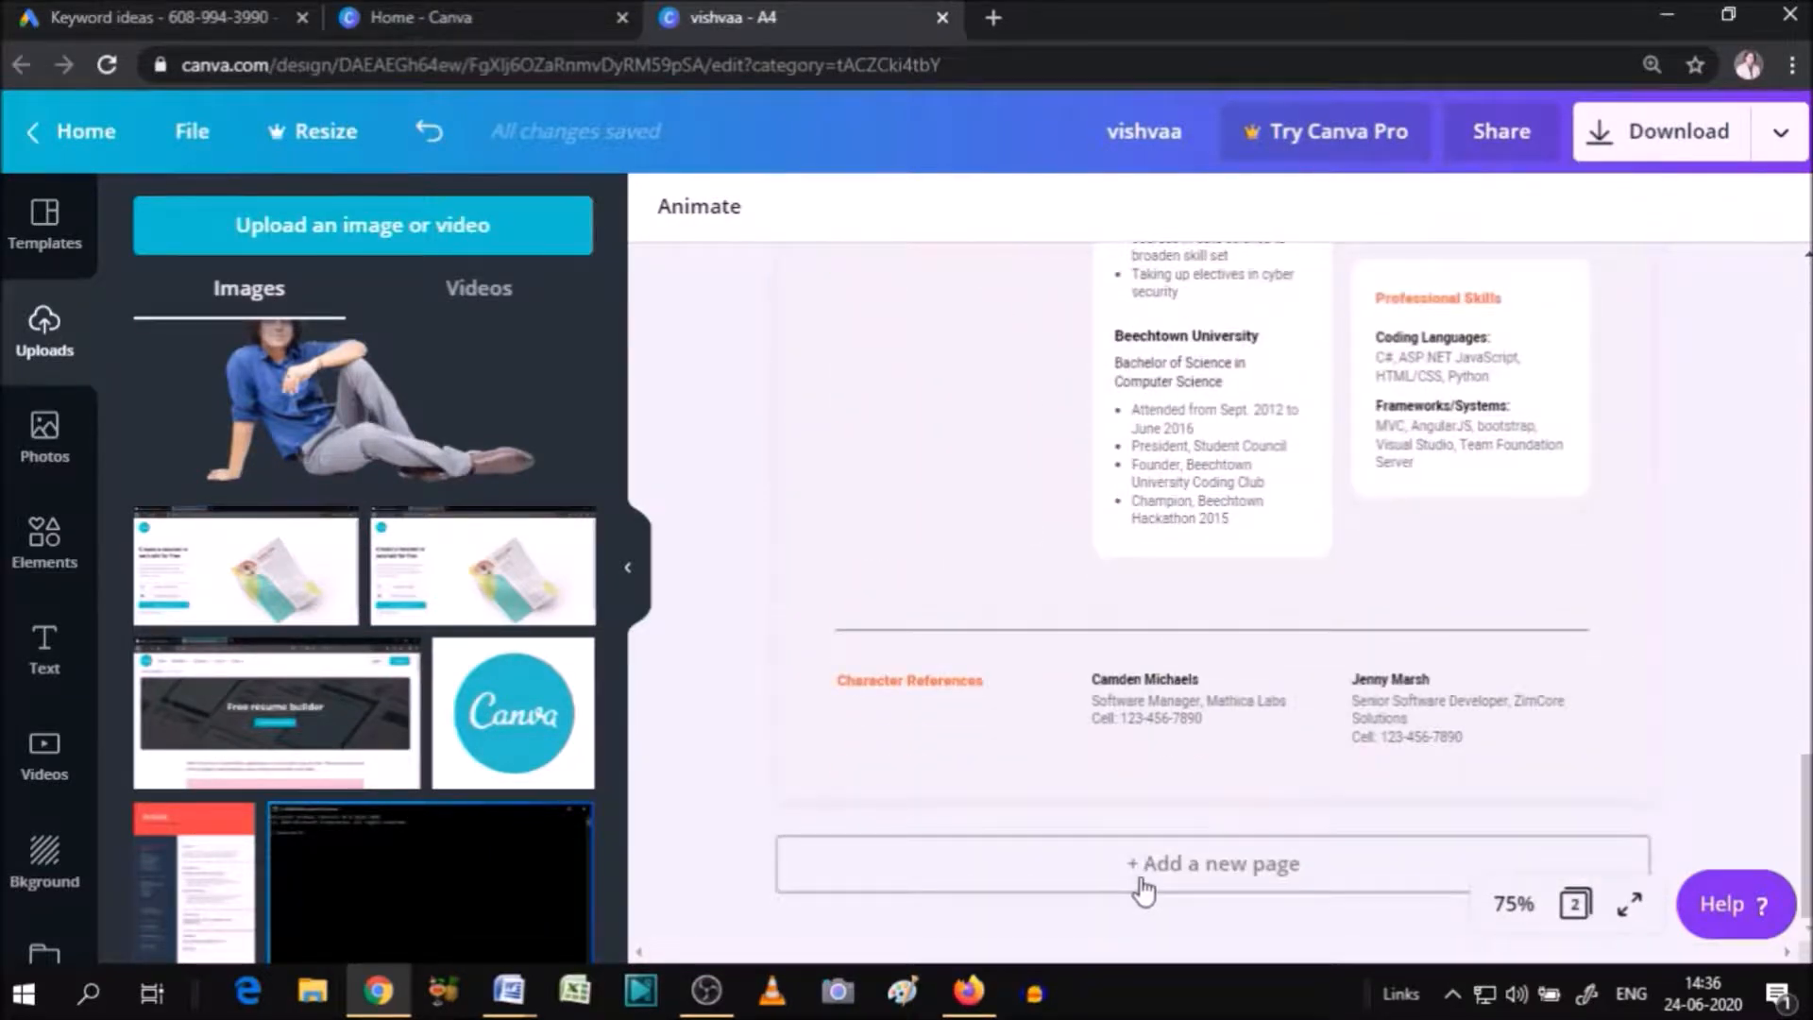
click(1211, 878)
mouse_move(1807, 785)
mouse_down()
mouse_move(1807, 724)
mouse_move(1807, 757)
mouse_up()
scroll(1320, 558, up, 1)
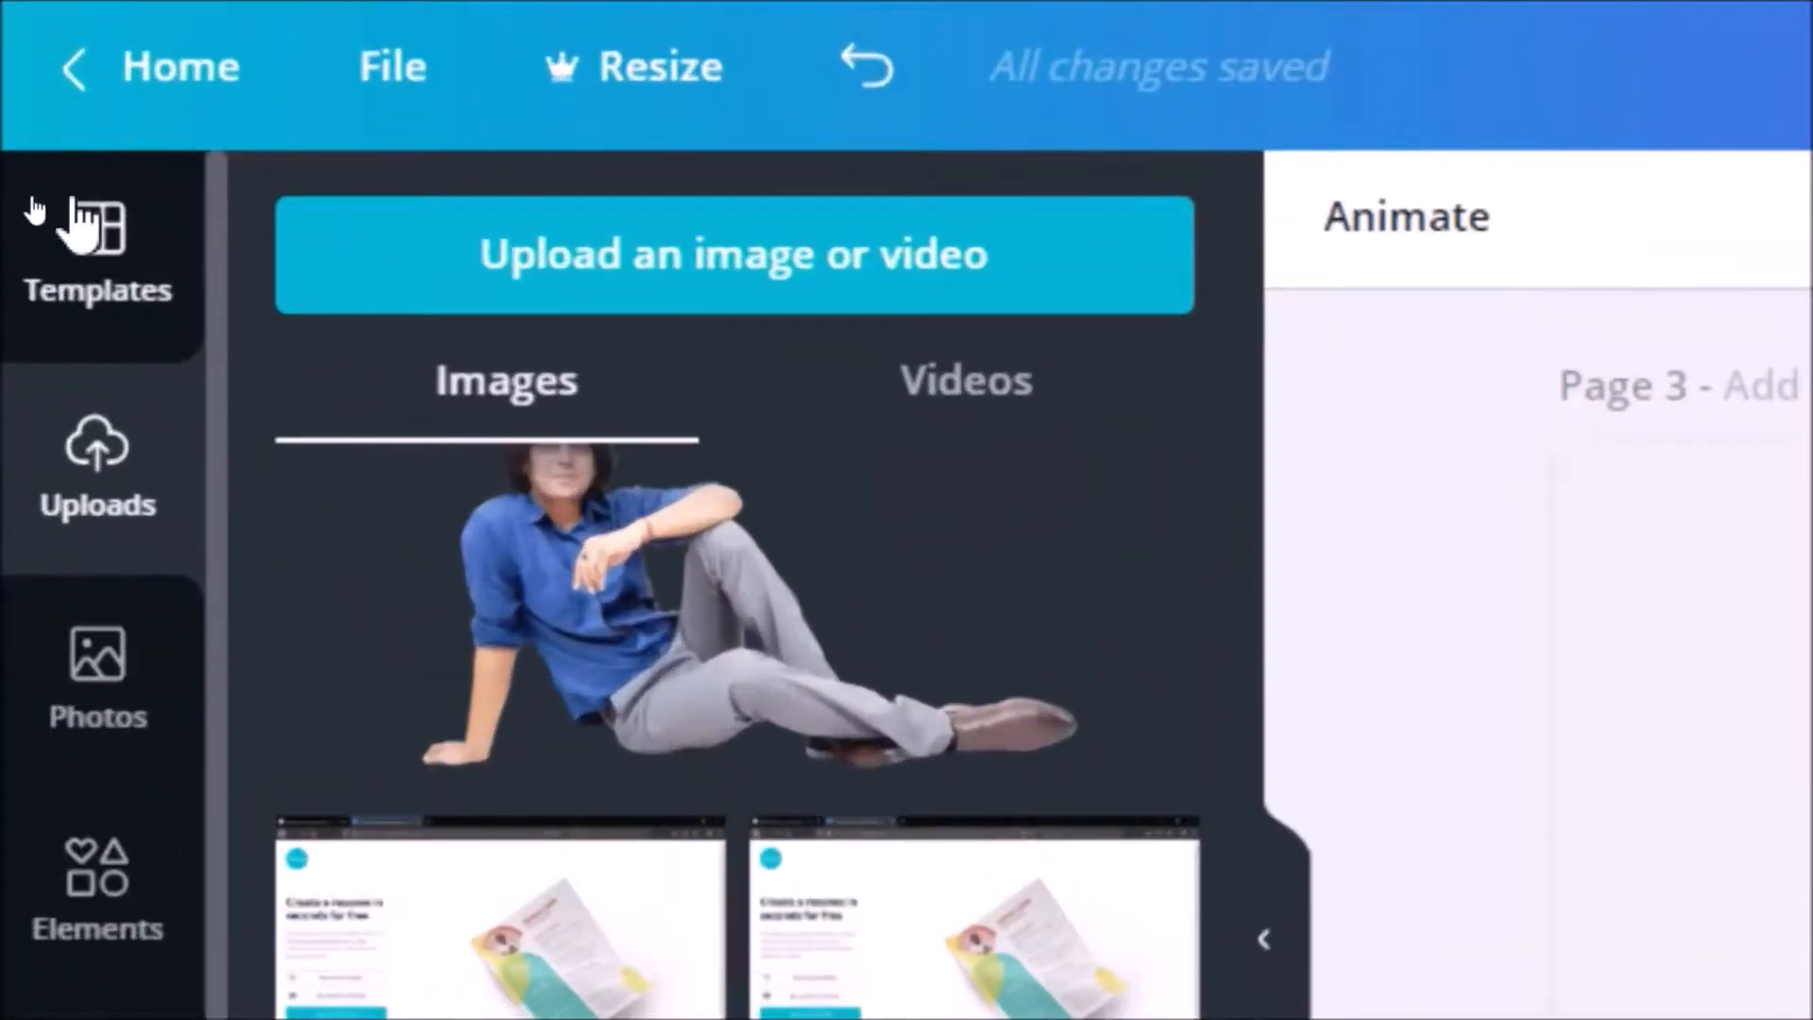
Apply the recently used red and navy Marketing Assistant template to the blank page 3, and check the result against the earlier pages.
click(77, 212)
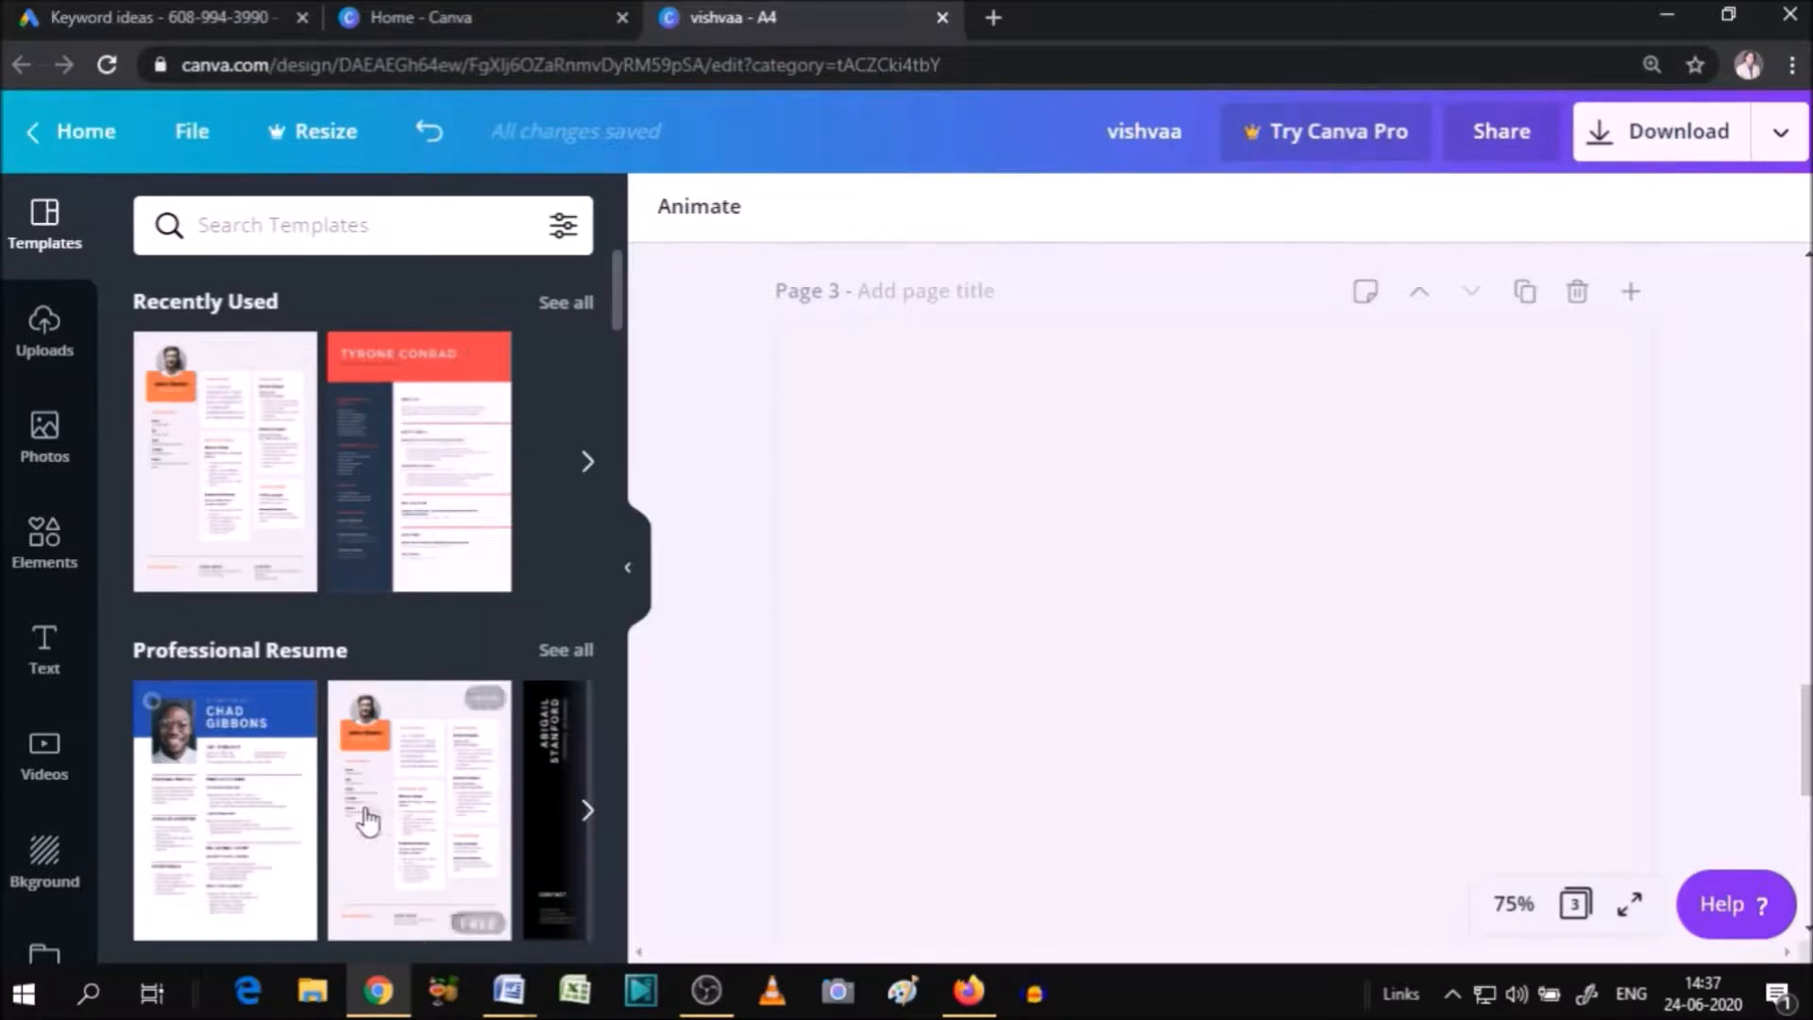
click(442, 490)
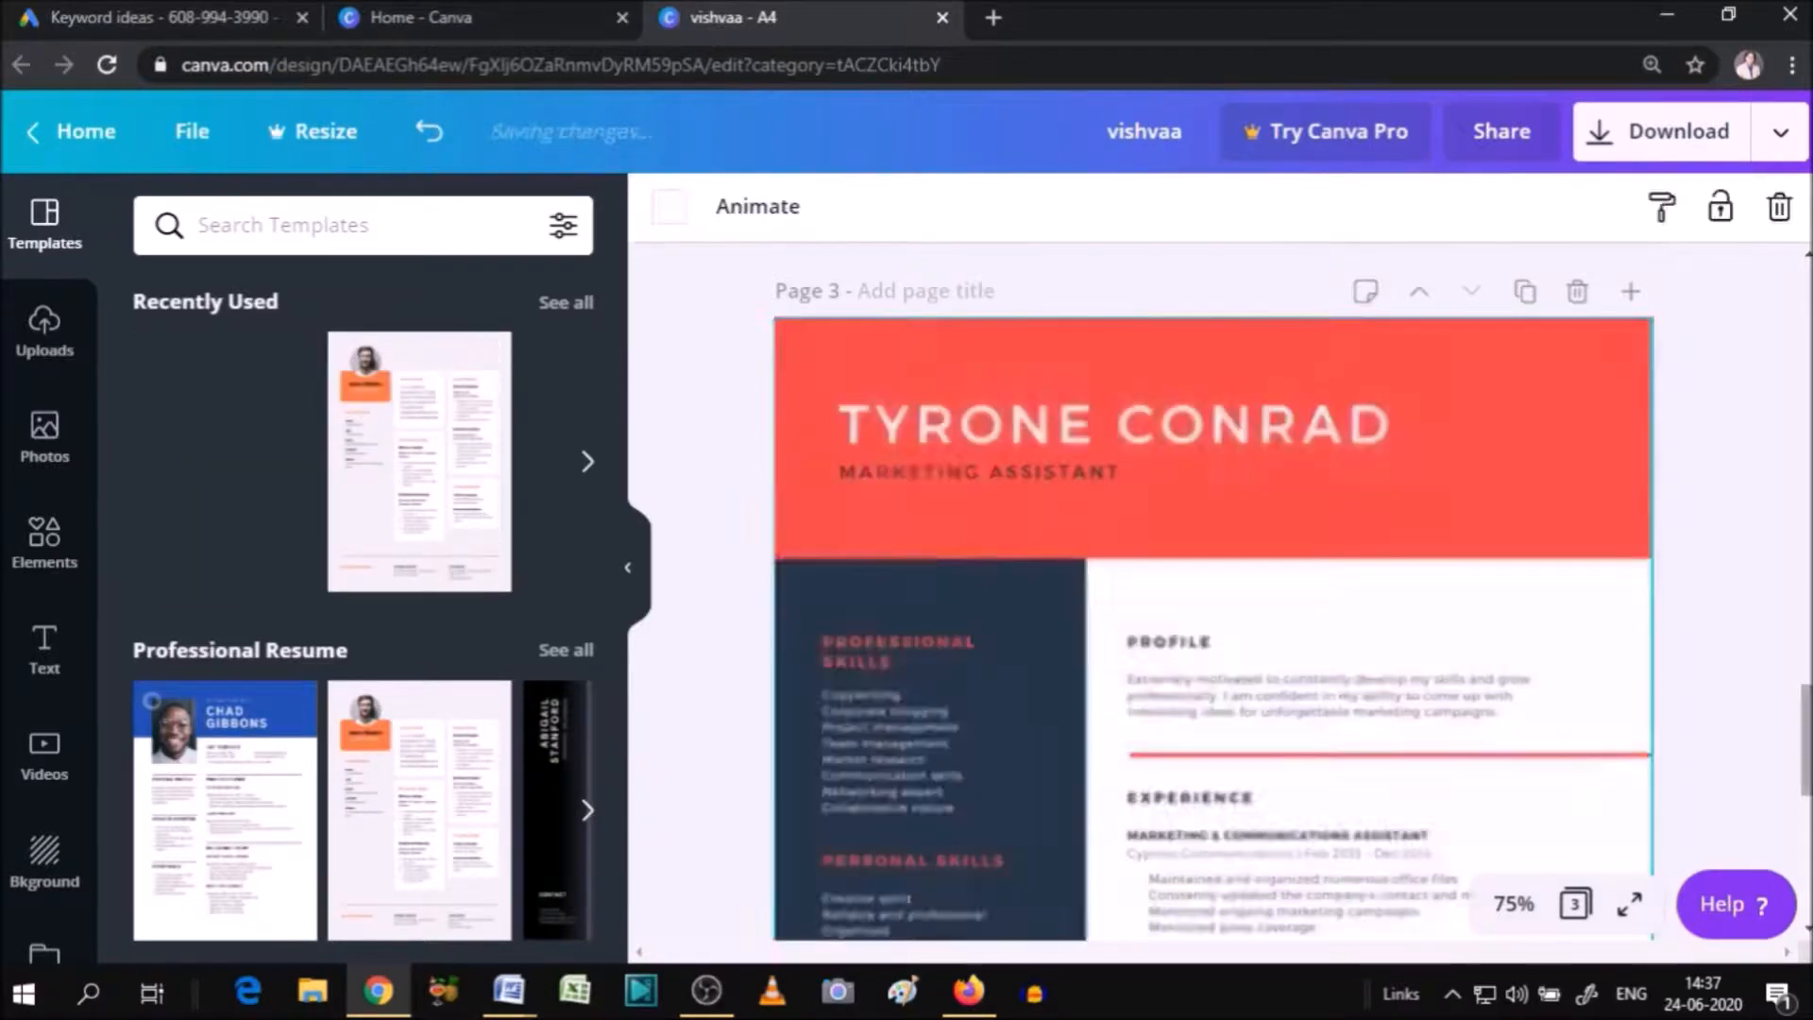
scroll(1602, 706, down, 3)
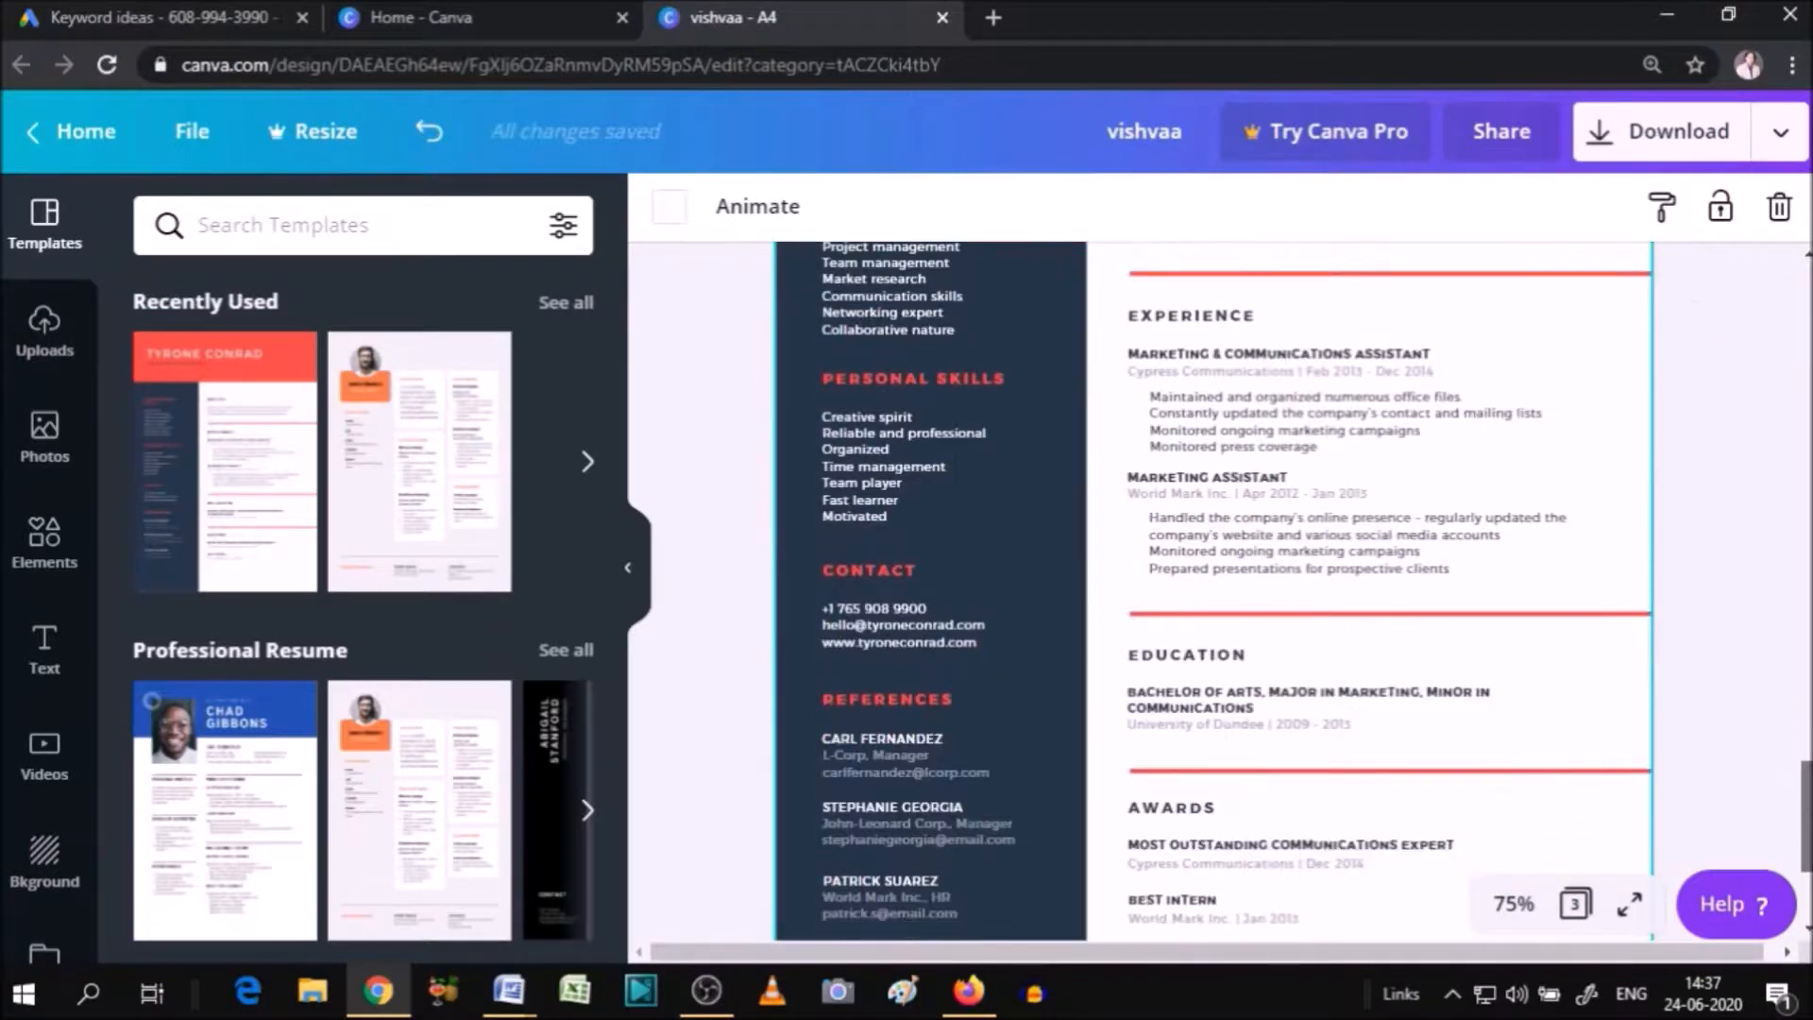
scroll(1347, 558, up, 2)
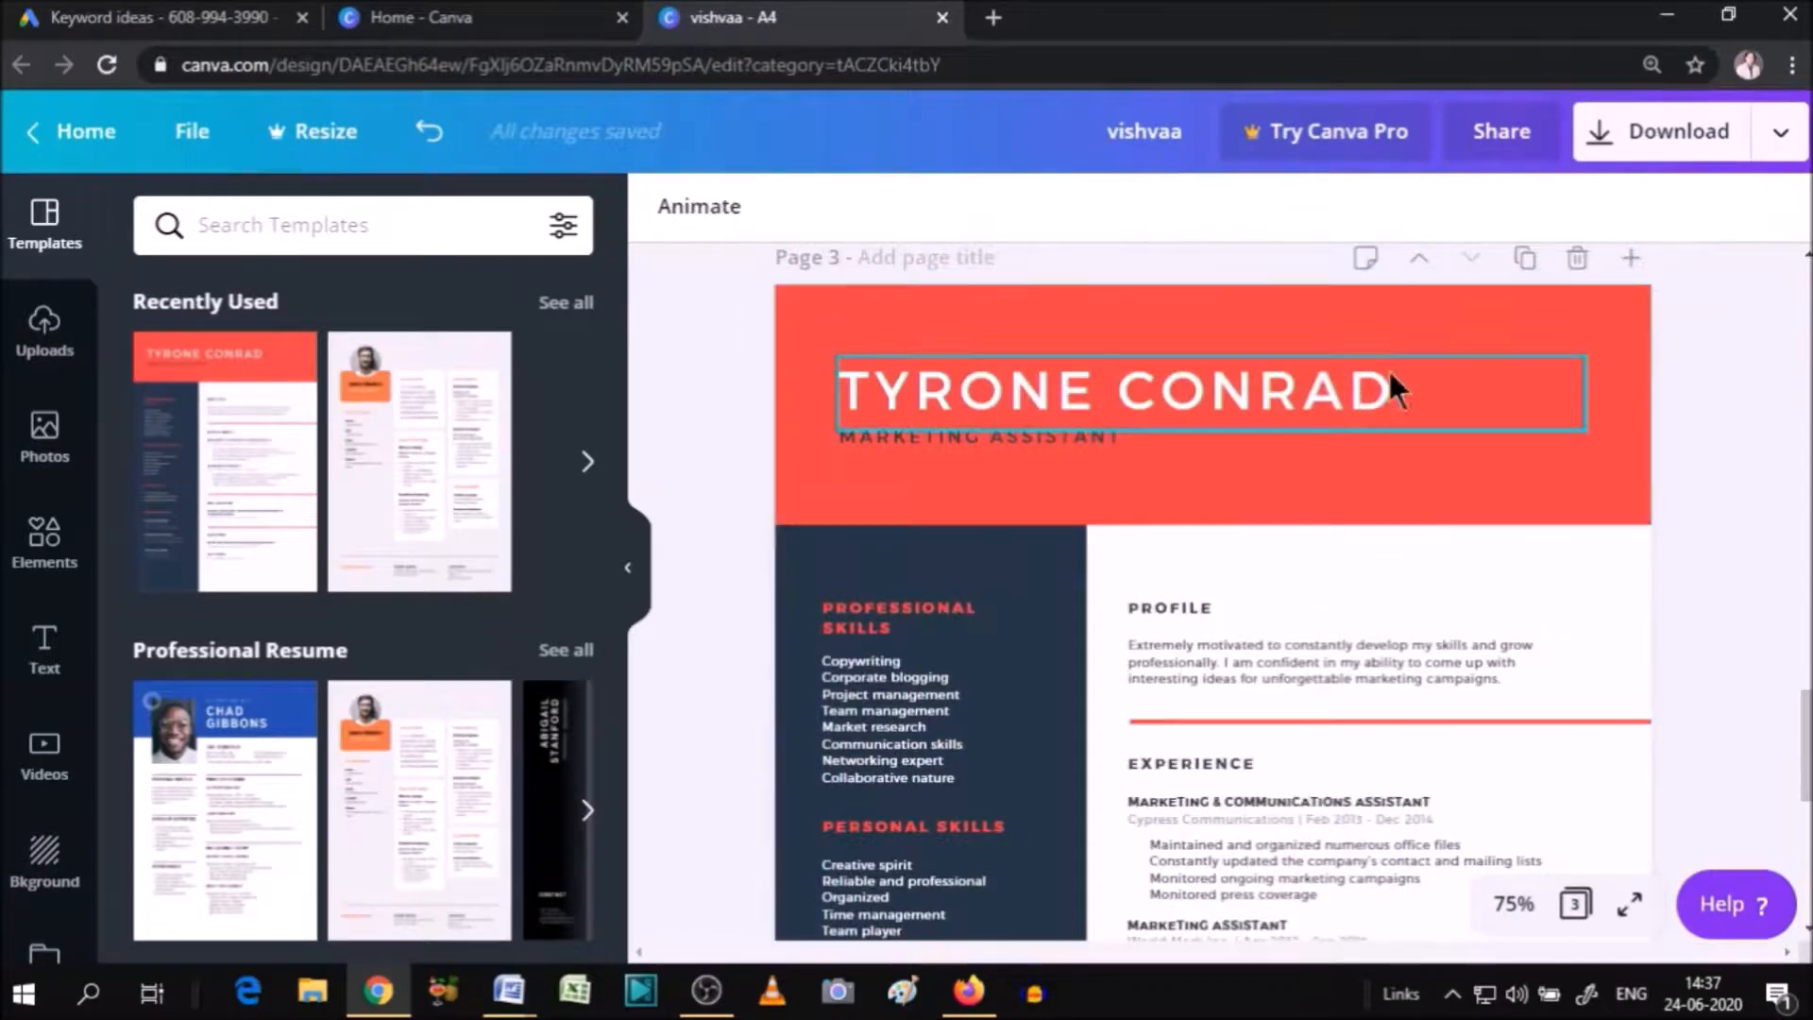
drag(1804, 755, 1803, 571)
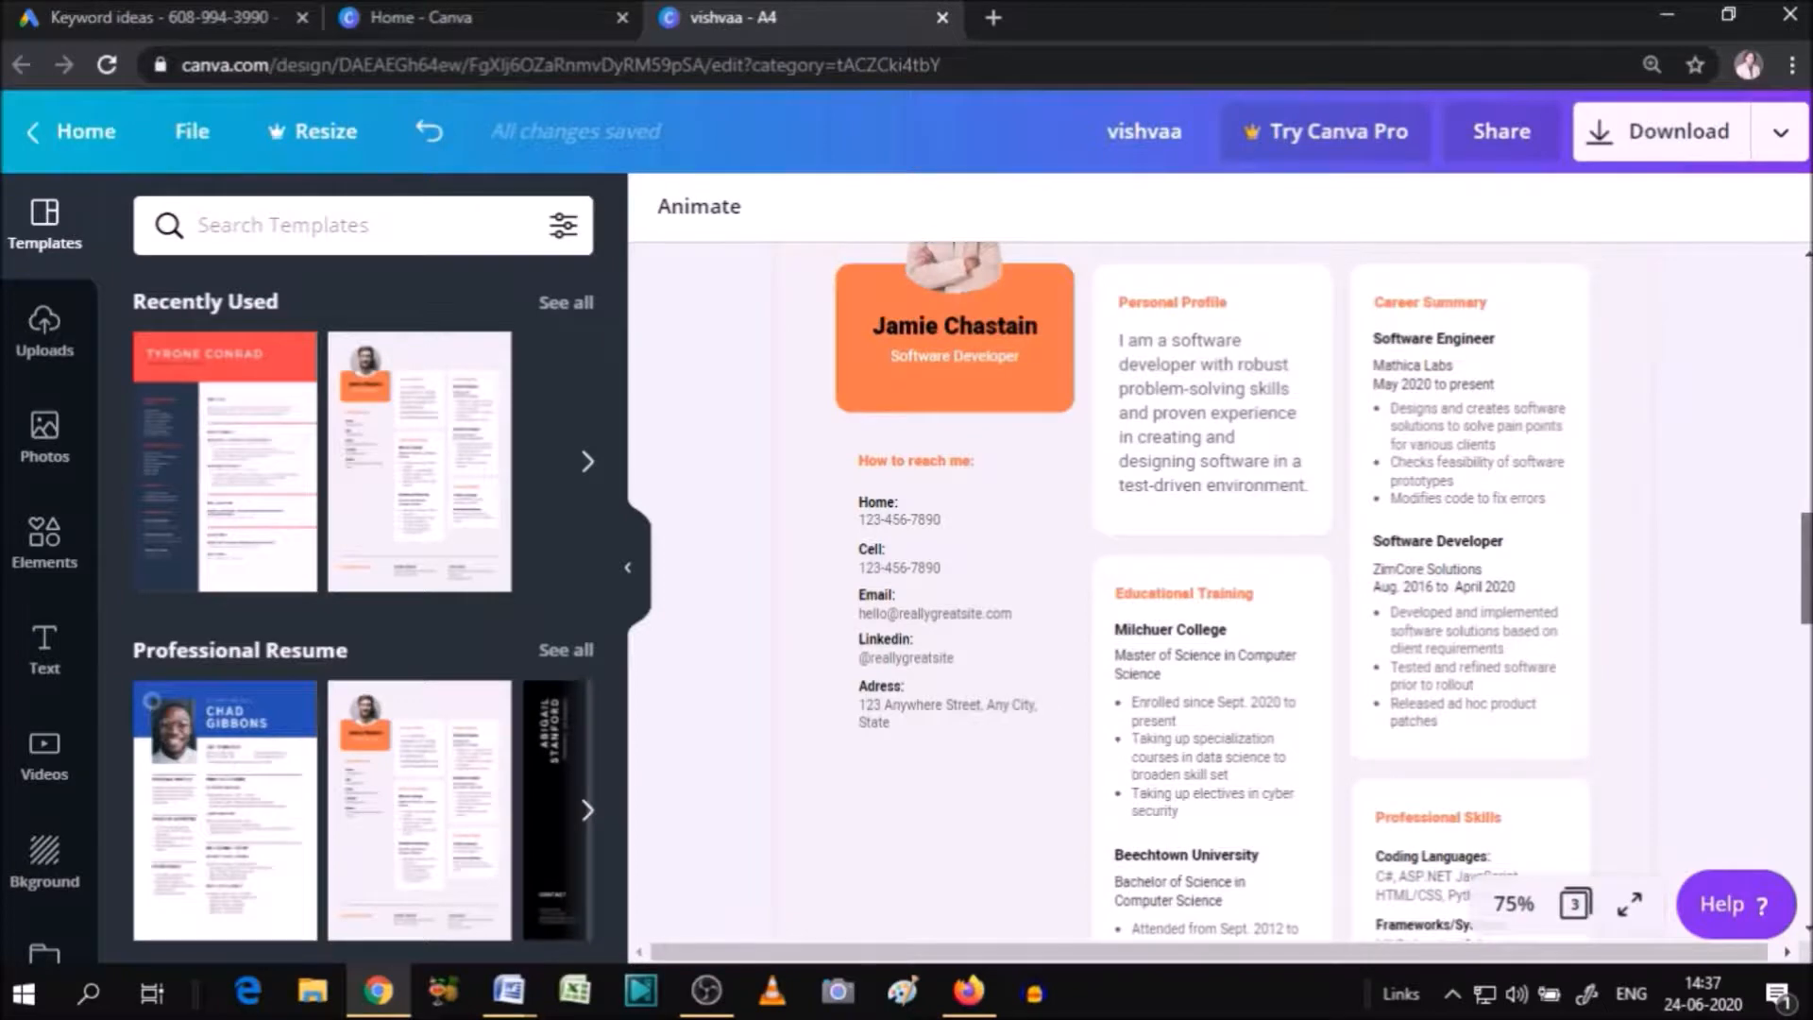
drag(1803, 391, 1805, 335)
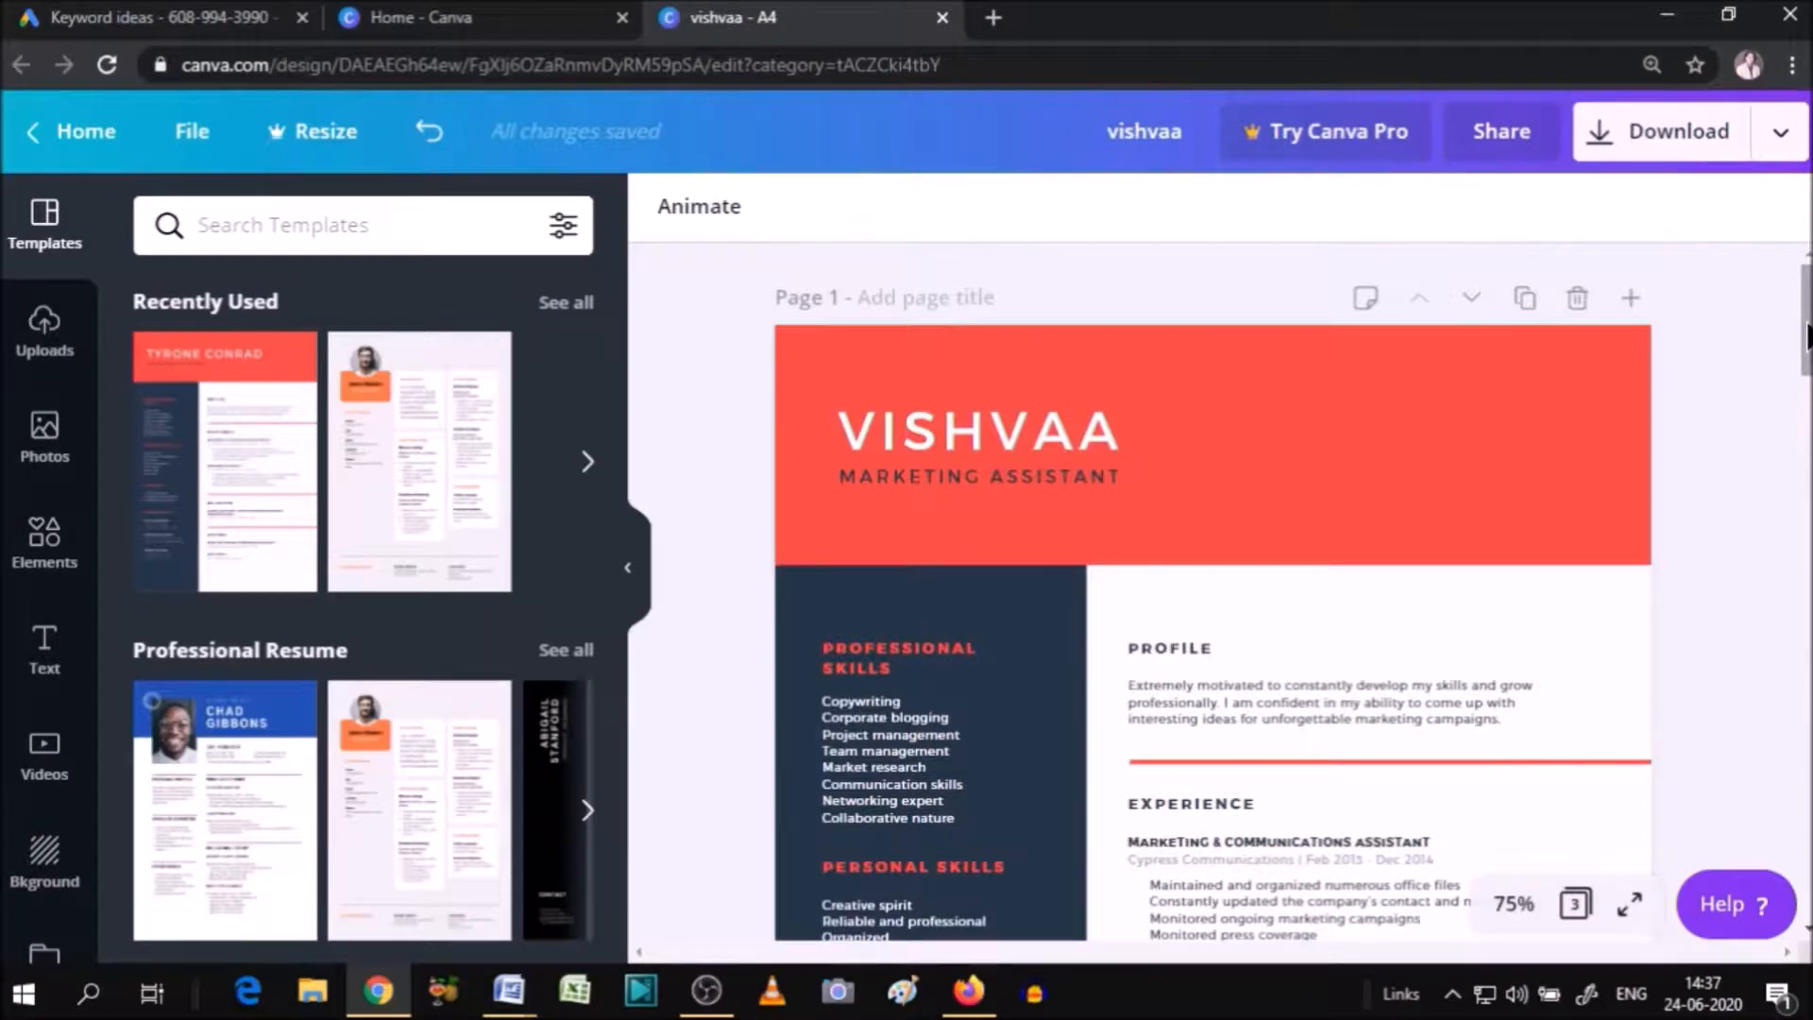
Open the download settings for the resume design, review the available file types, and choose PDF Print.
drag(1807, 337, 1805, 287)
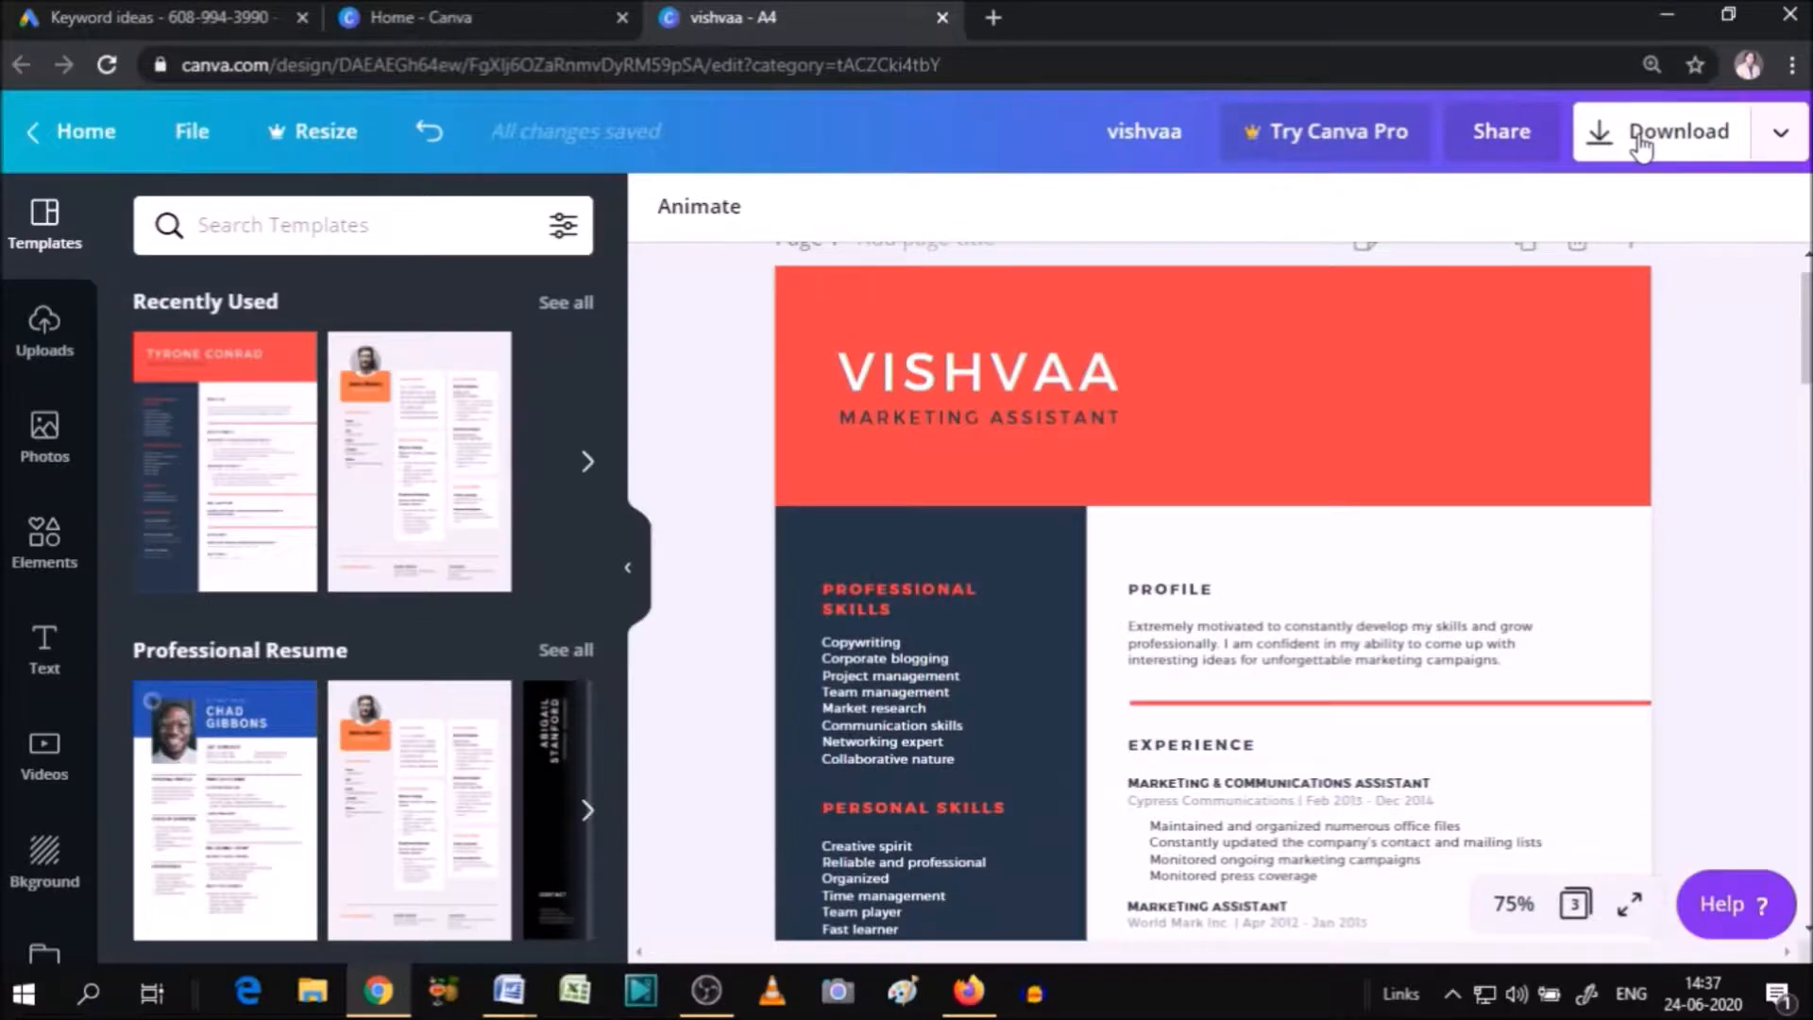
click(1639, 142)
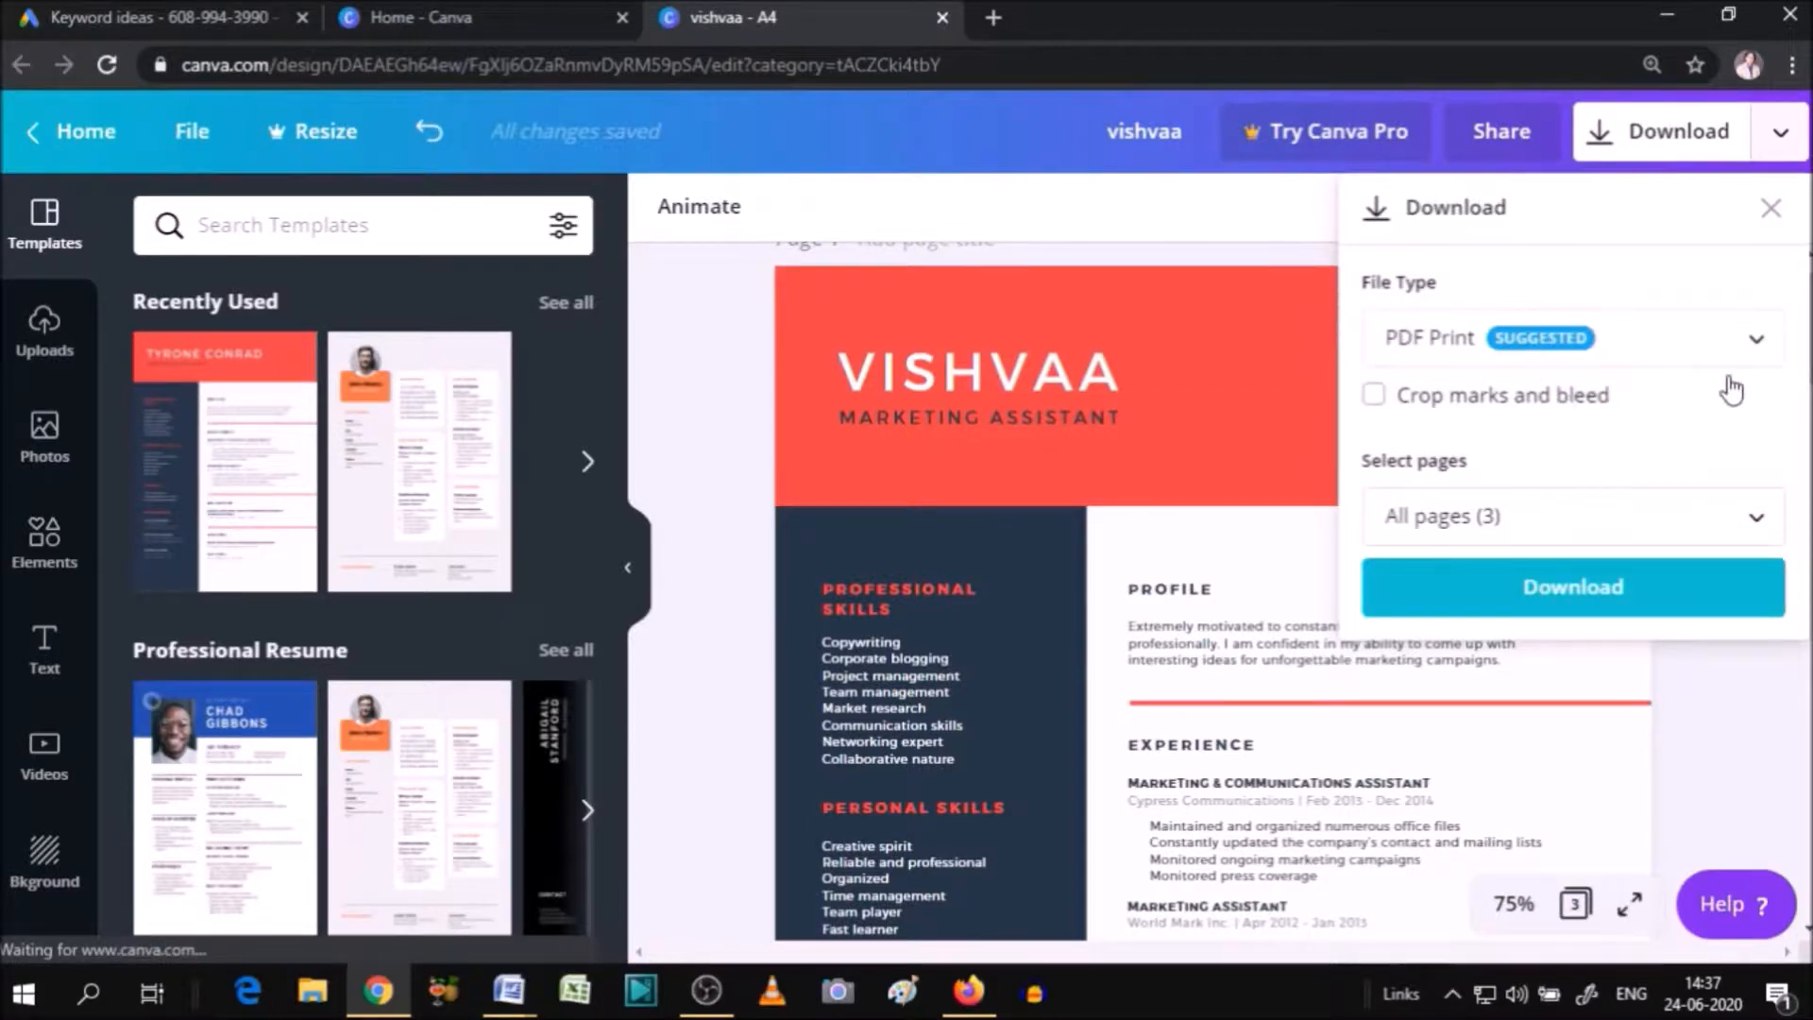
click(1756, 340)
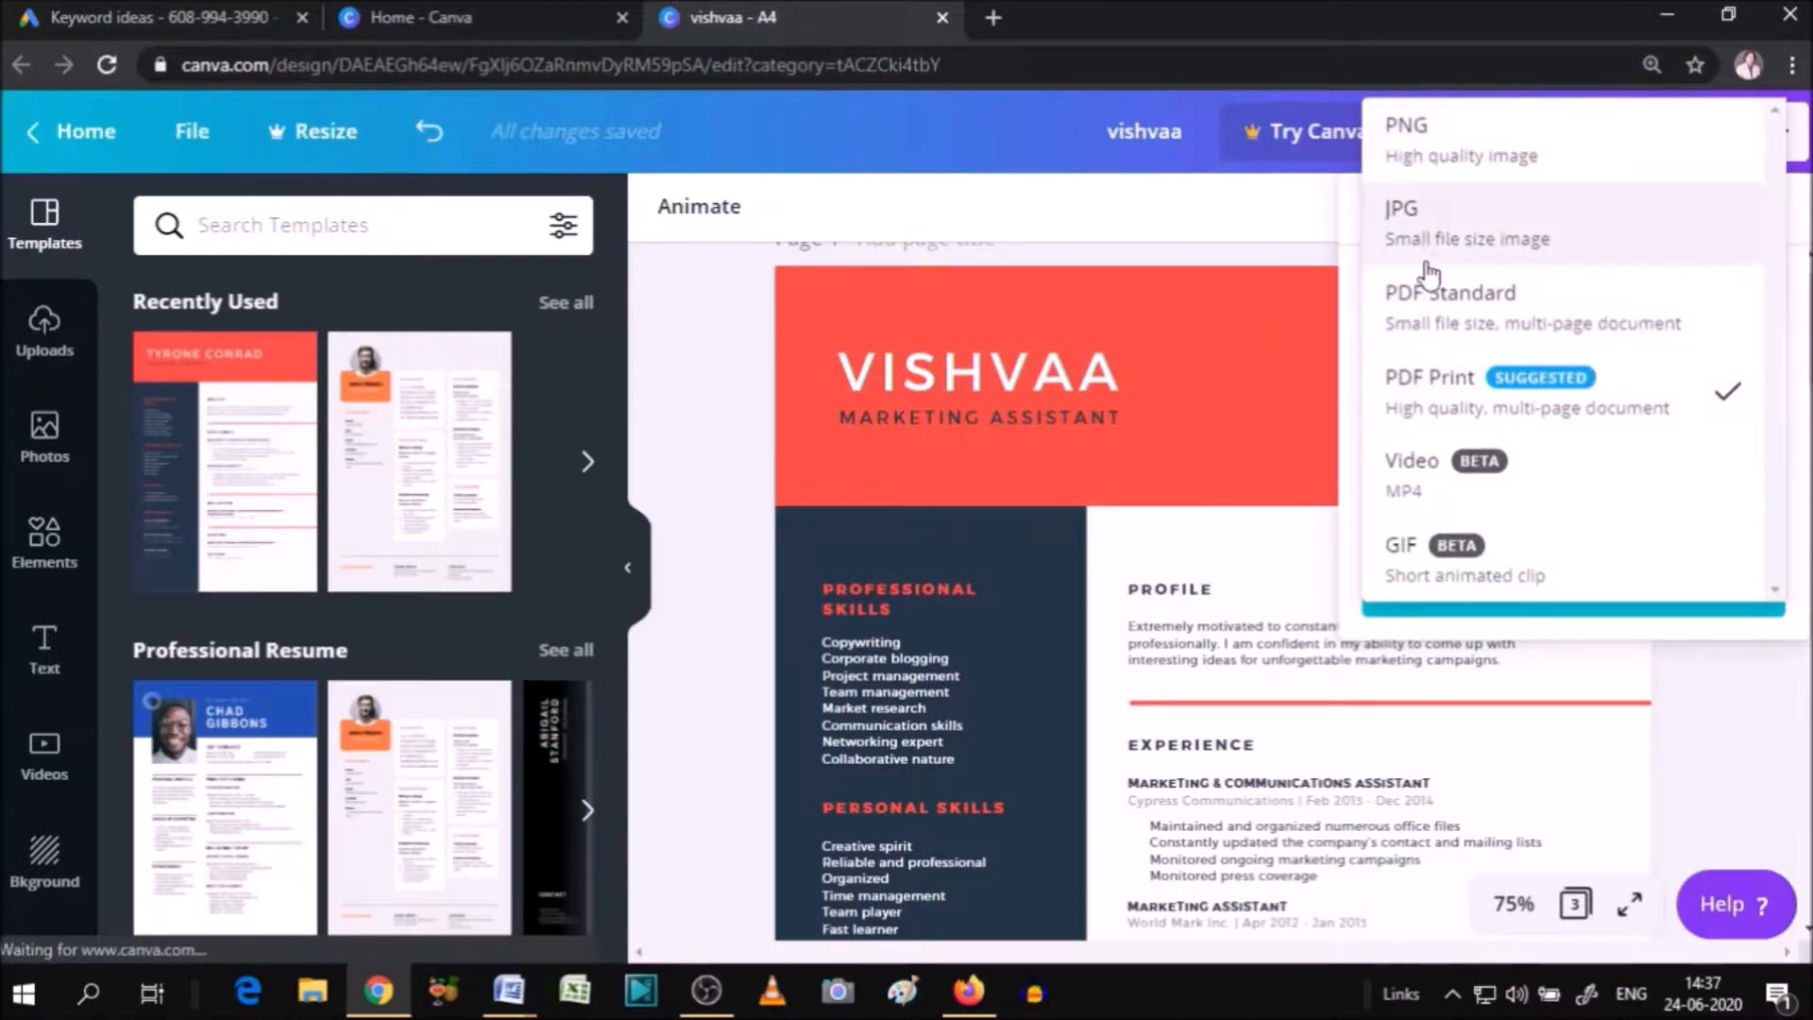
click(1244, 234)
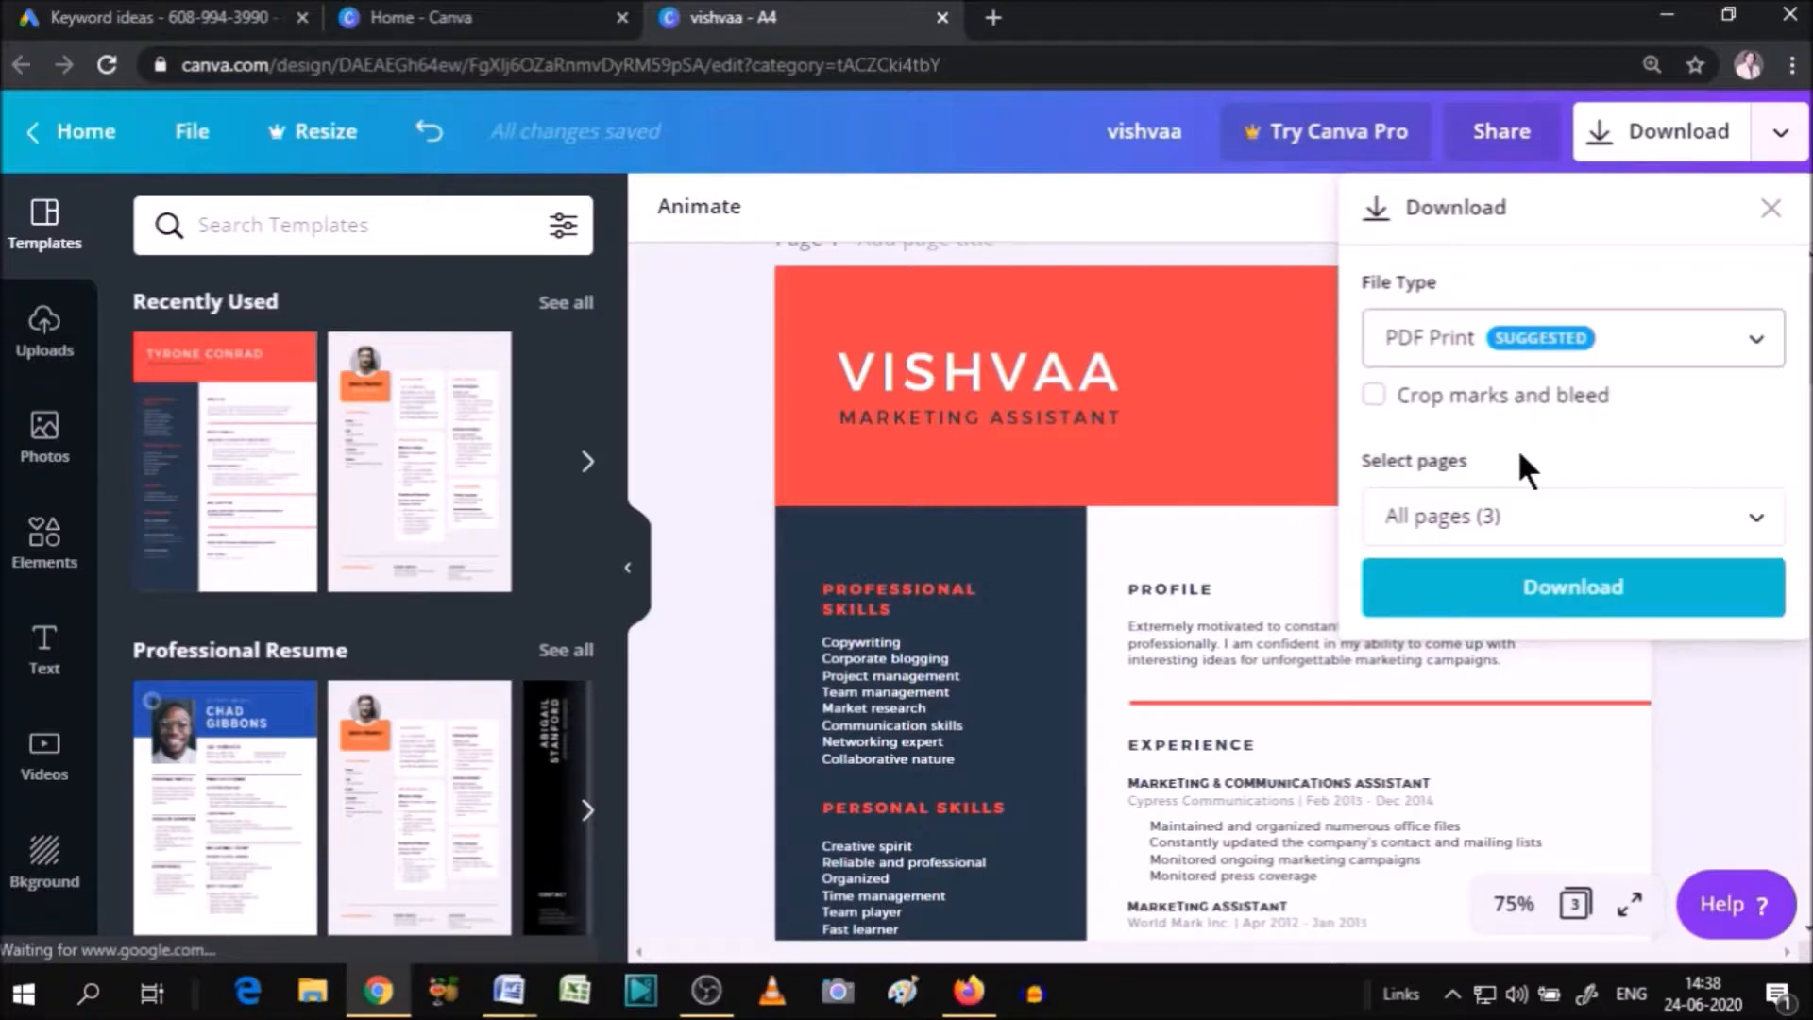
click(1764, 344)
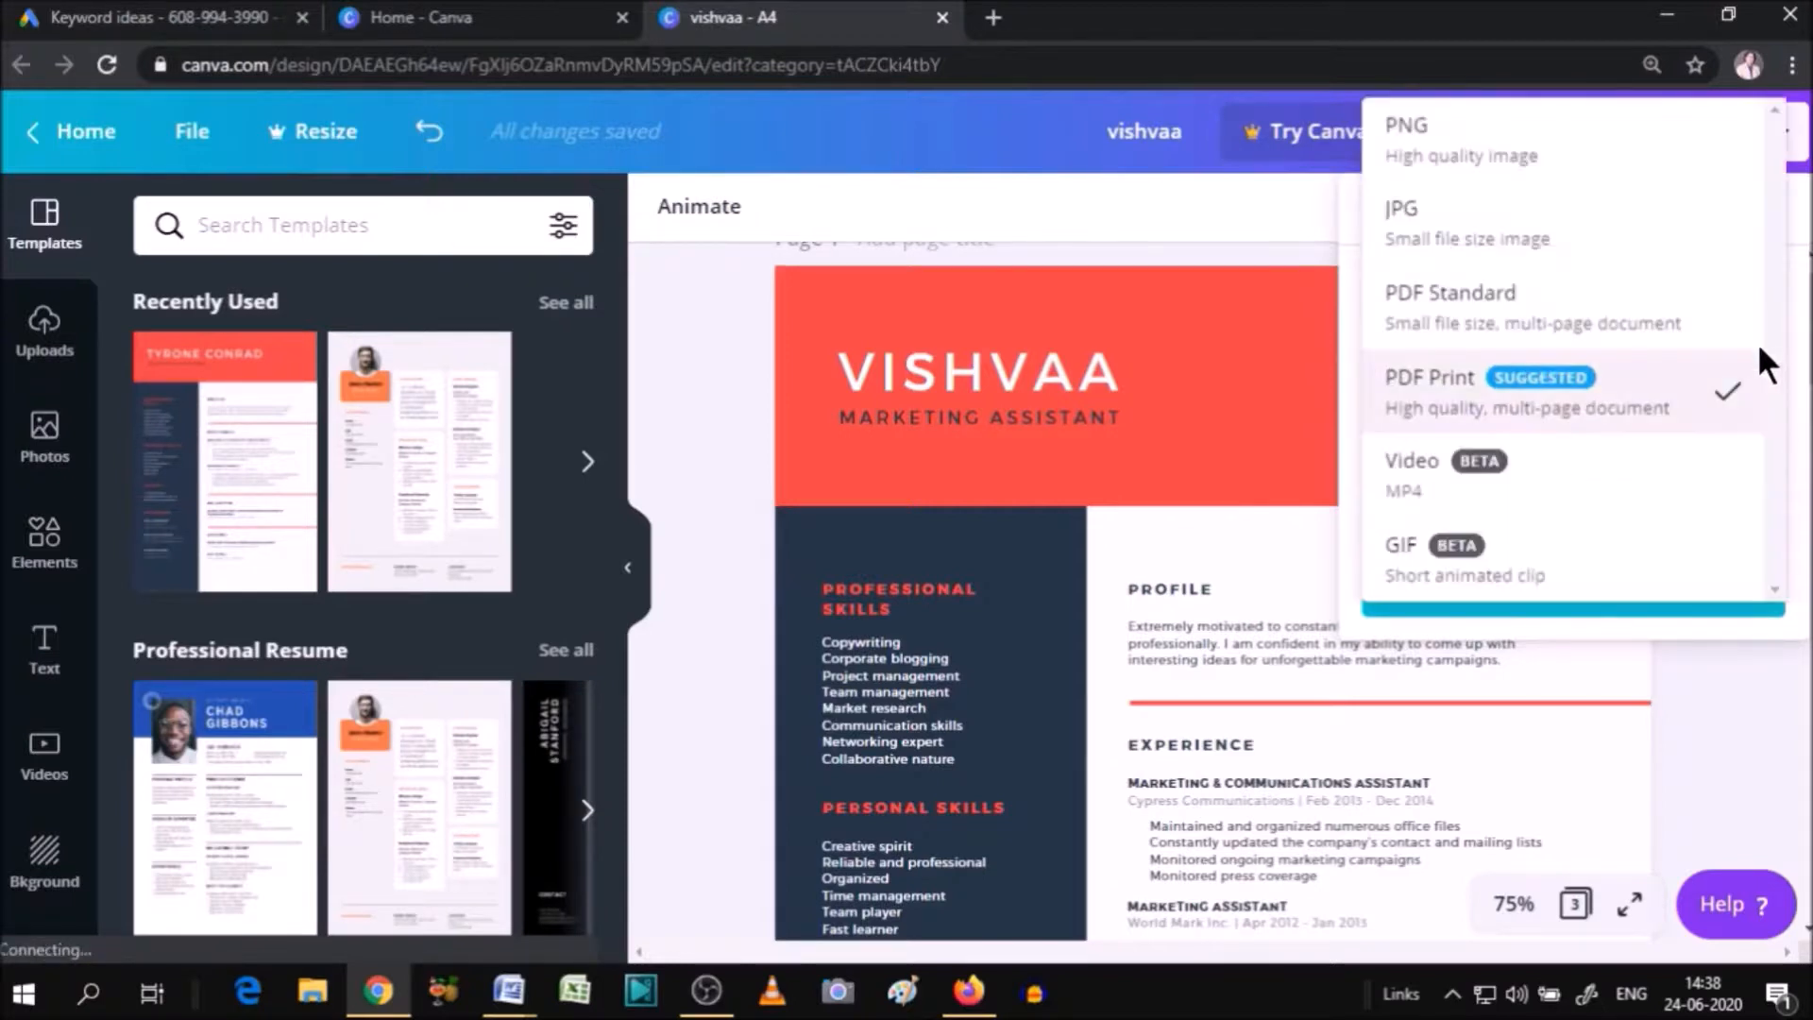
click(1548, 405)
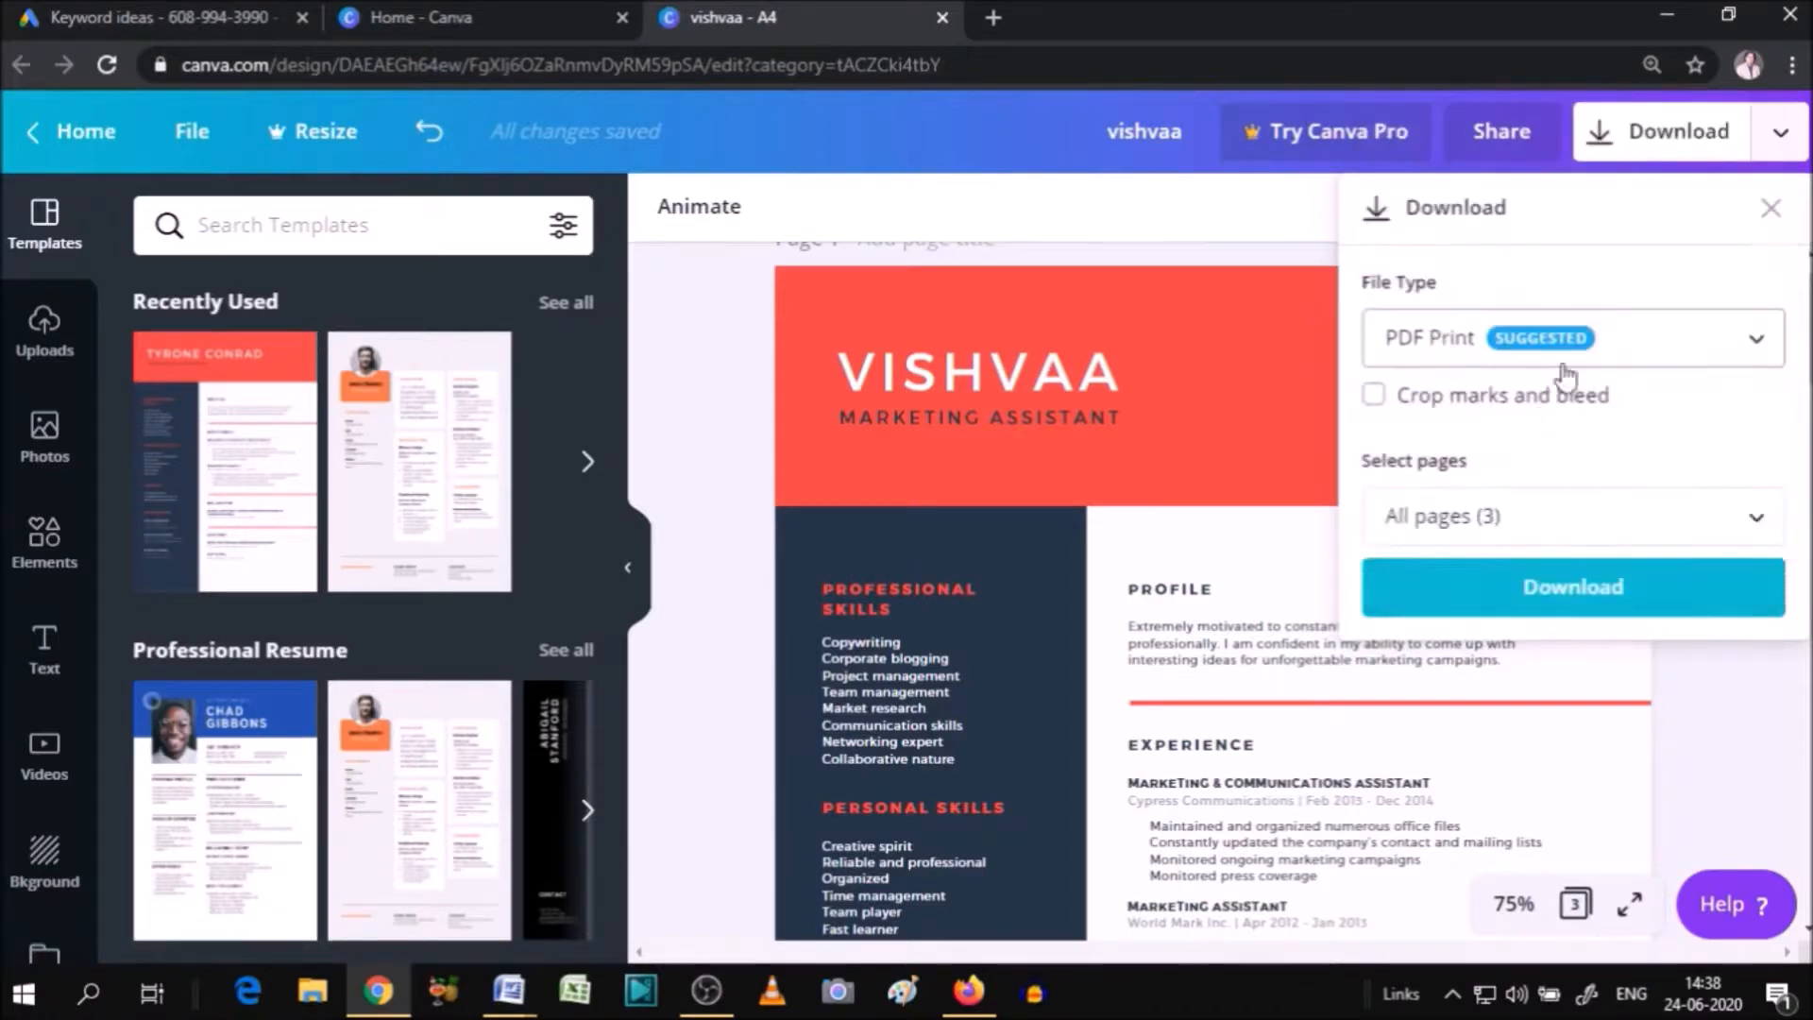
click(1767, 340)
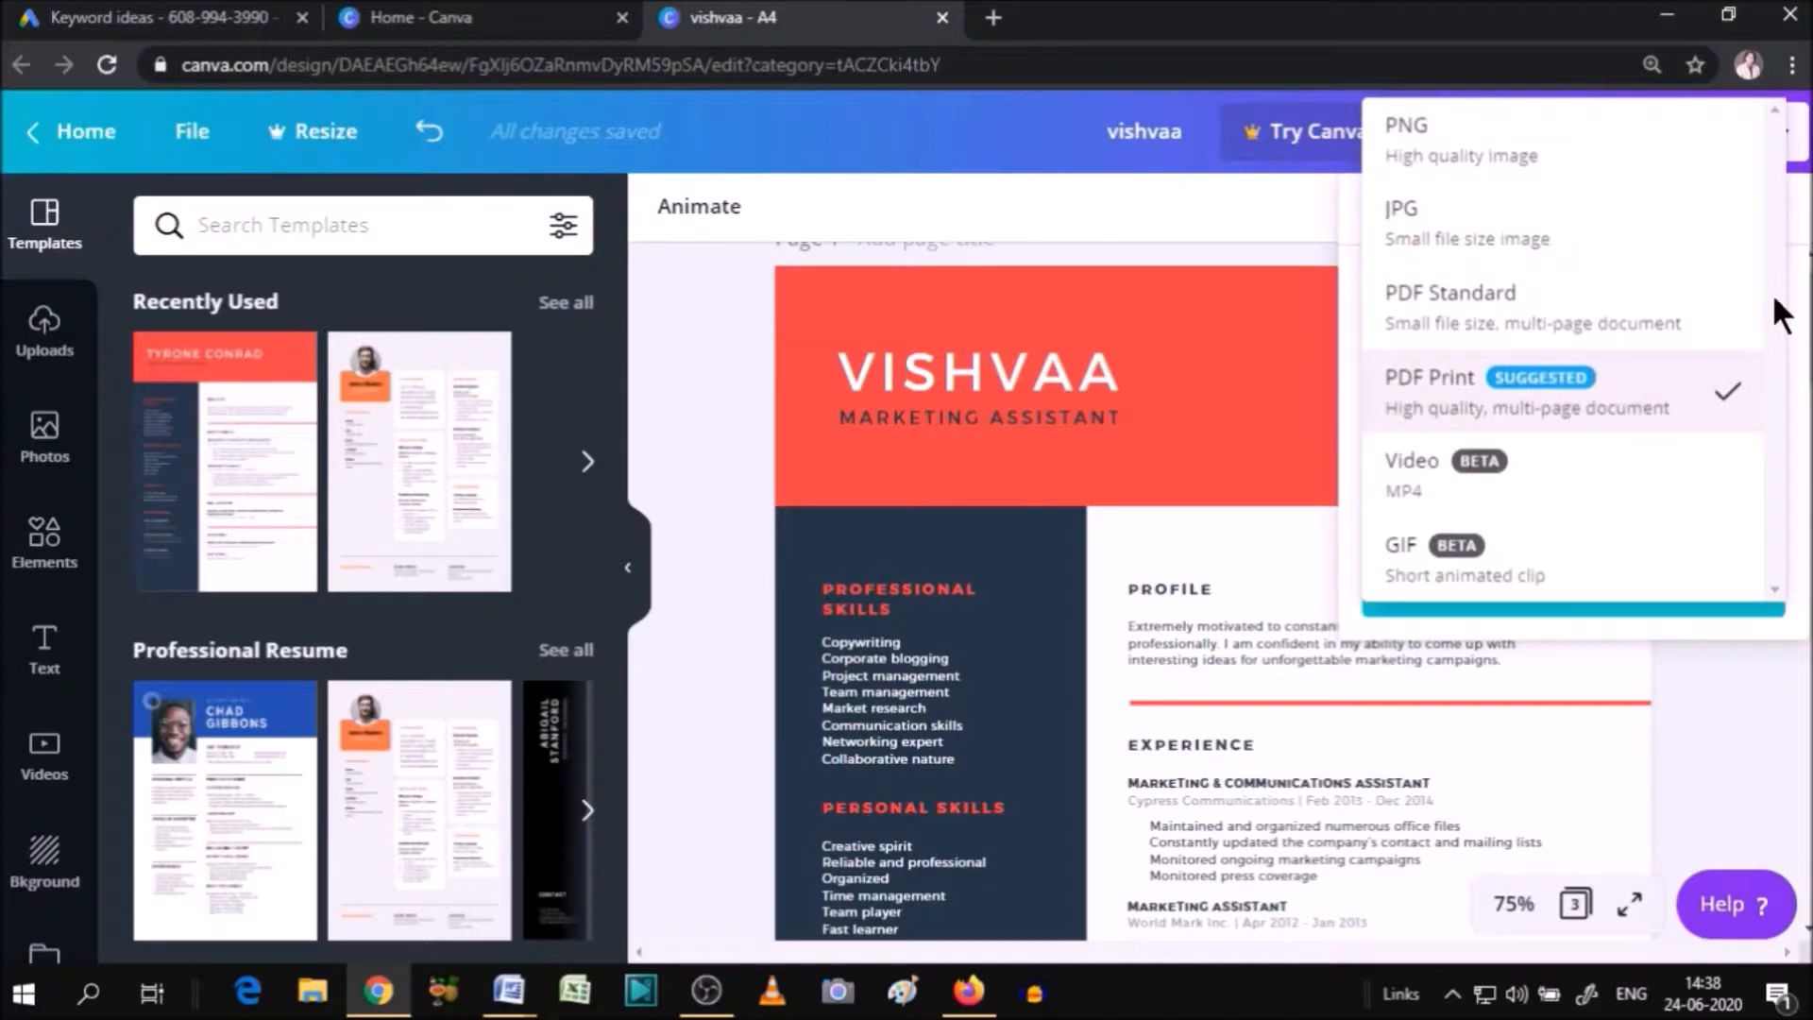
click(1631, 413)
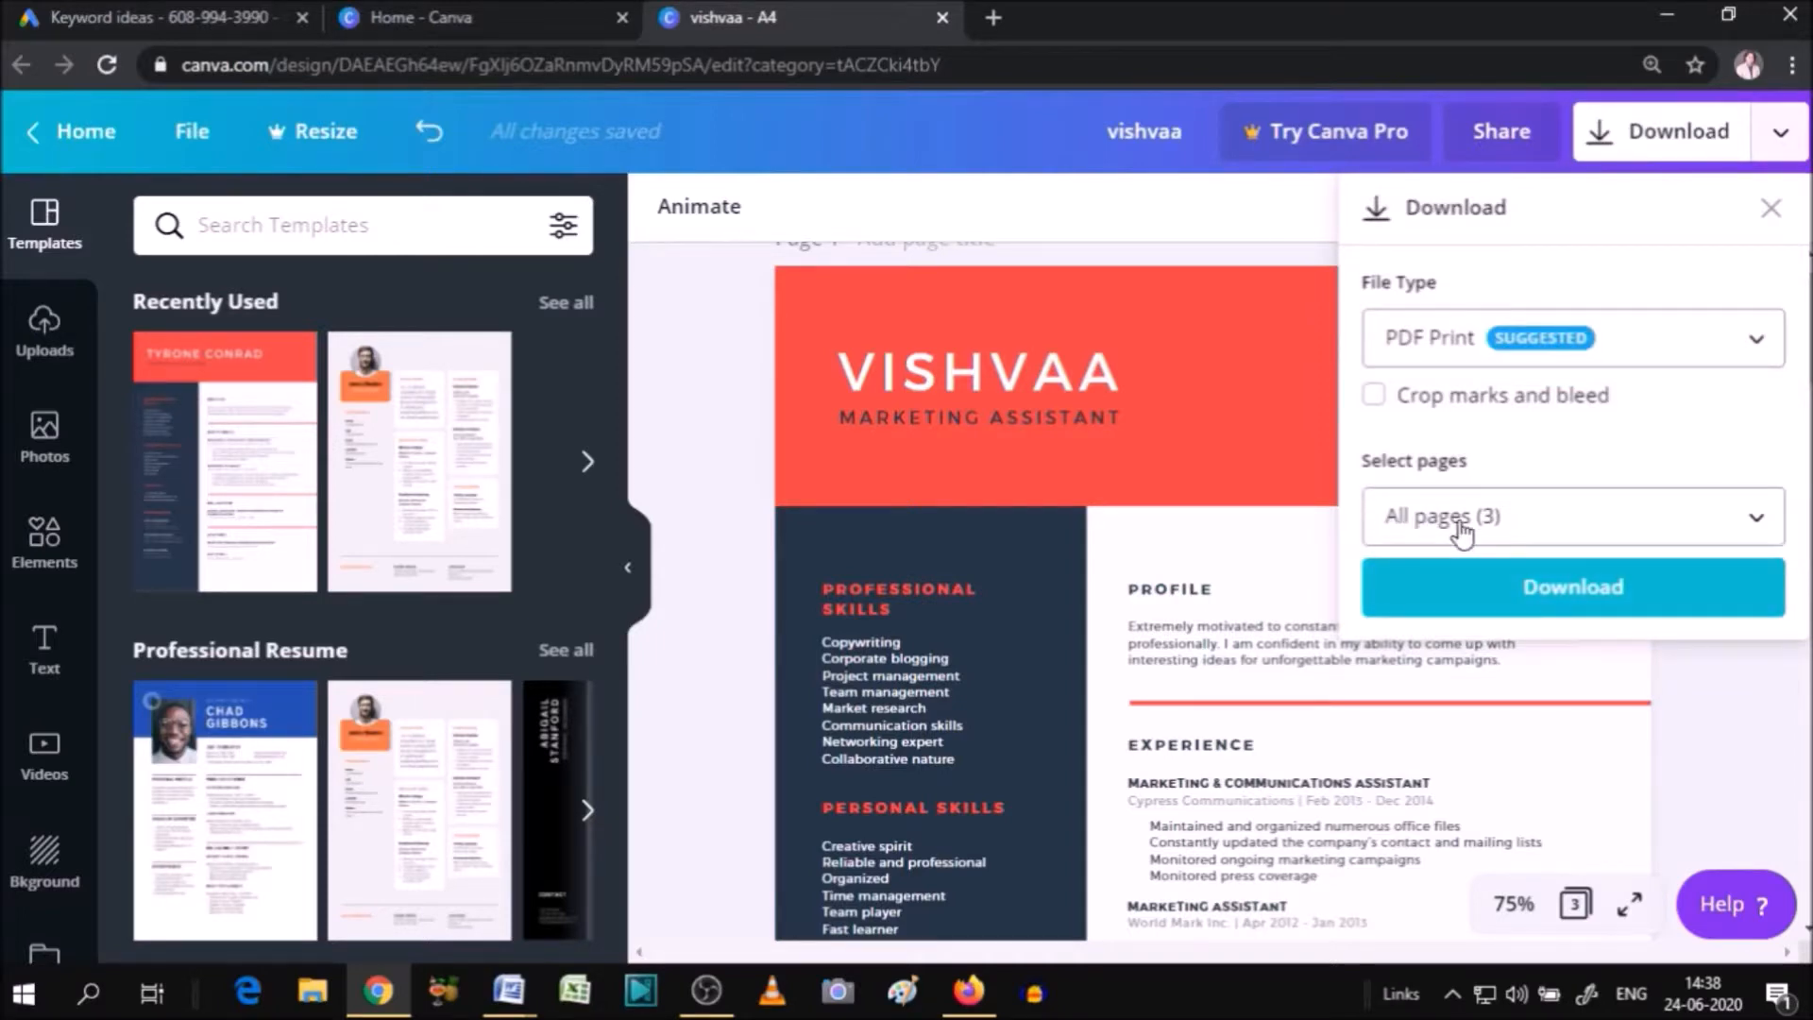
Limit the export to Page 1 only and download it as a PDF.
click(1756, 533)
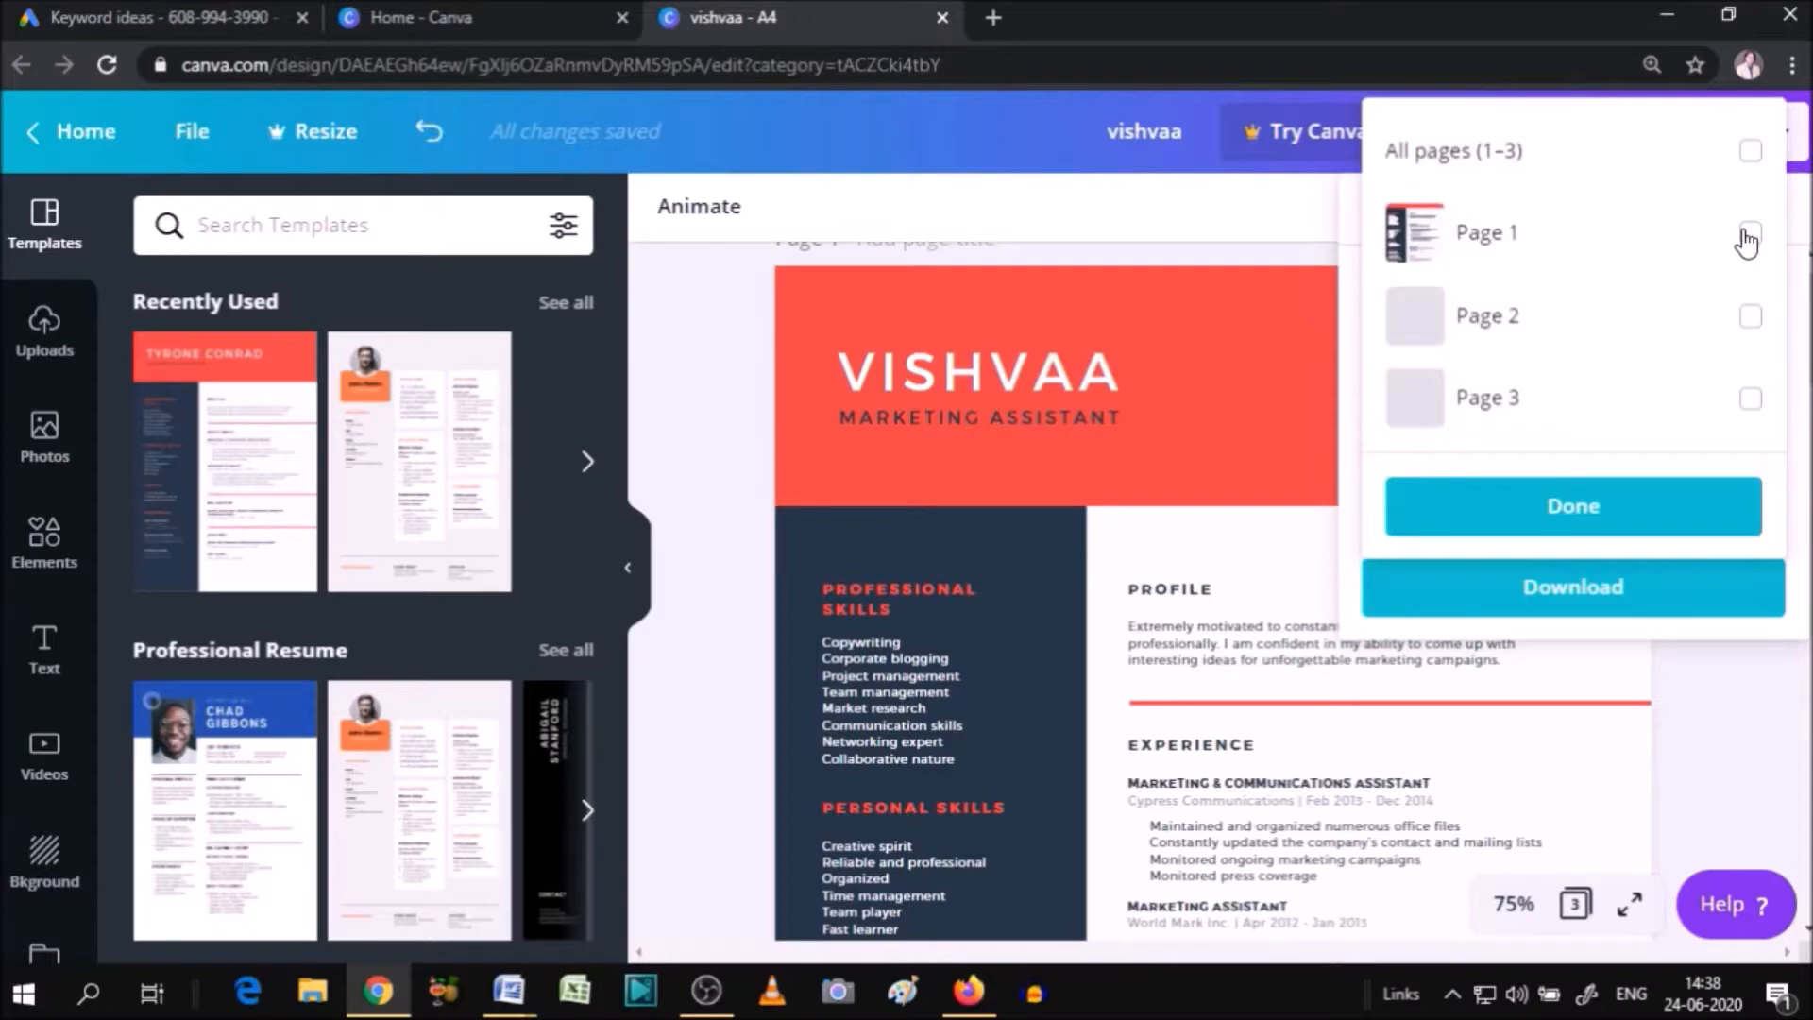
click(1750, 236)
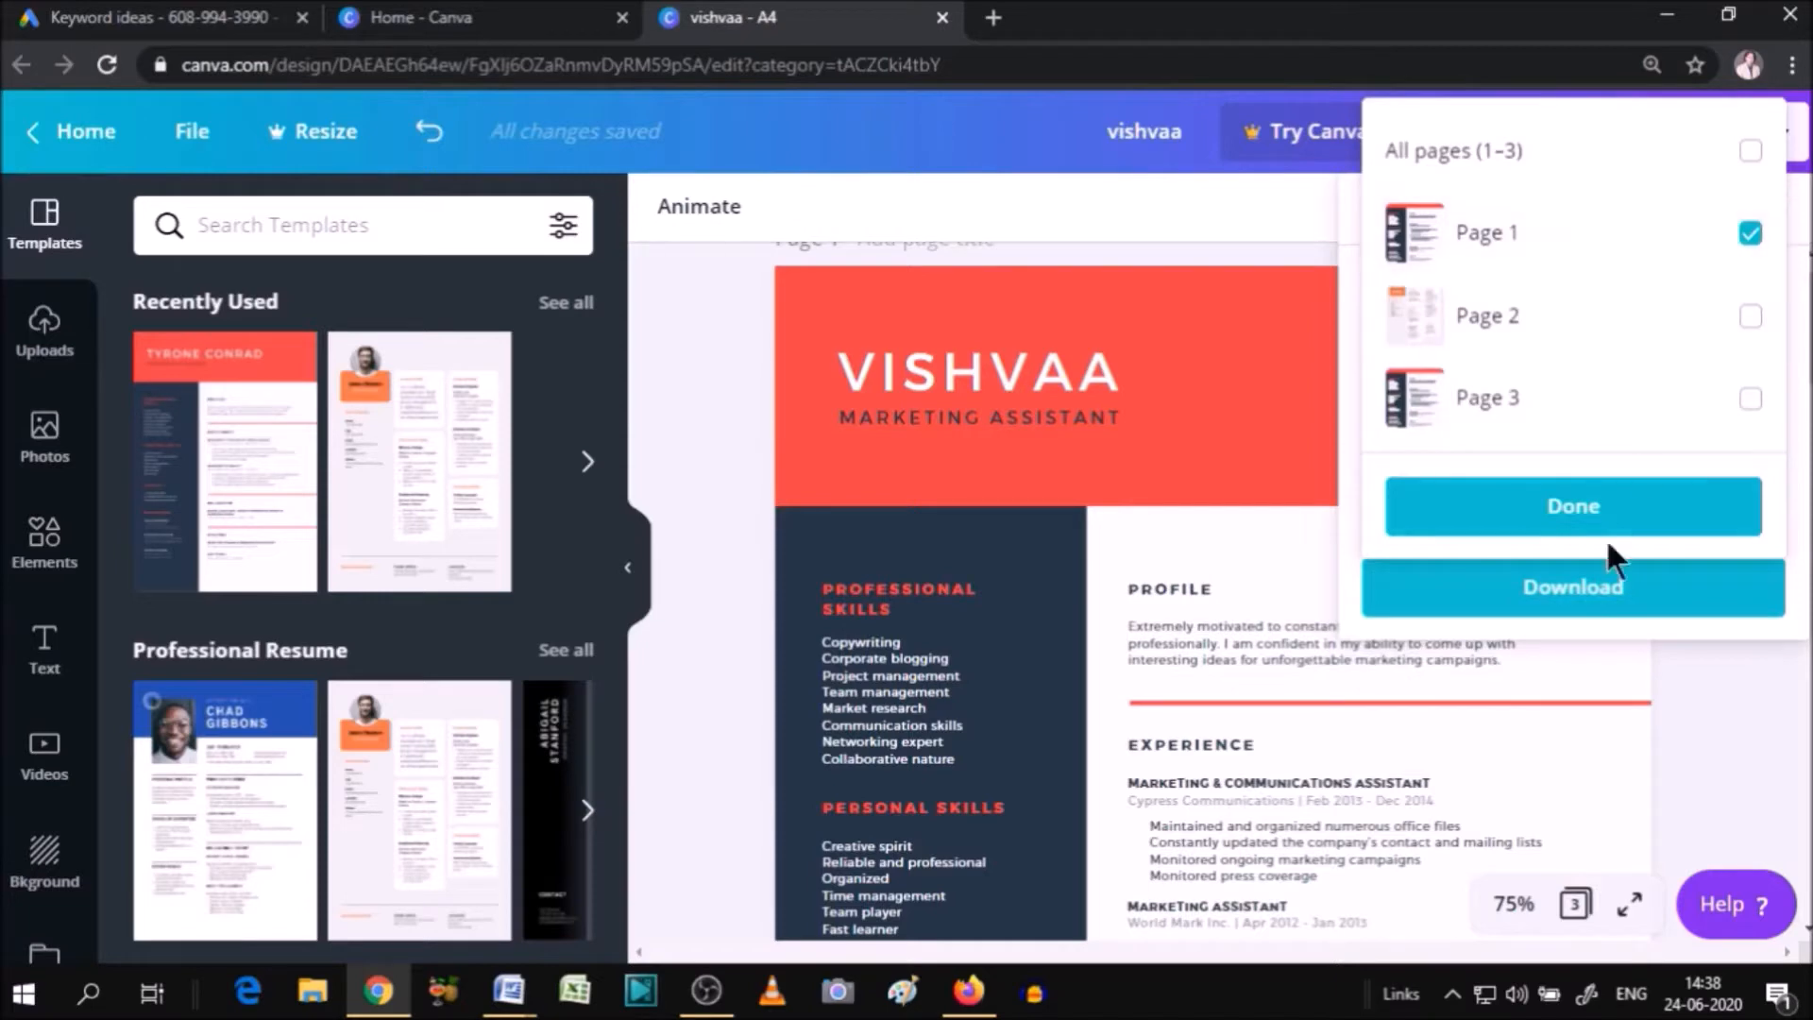
click(1634, 516)
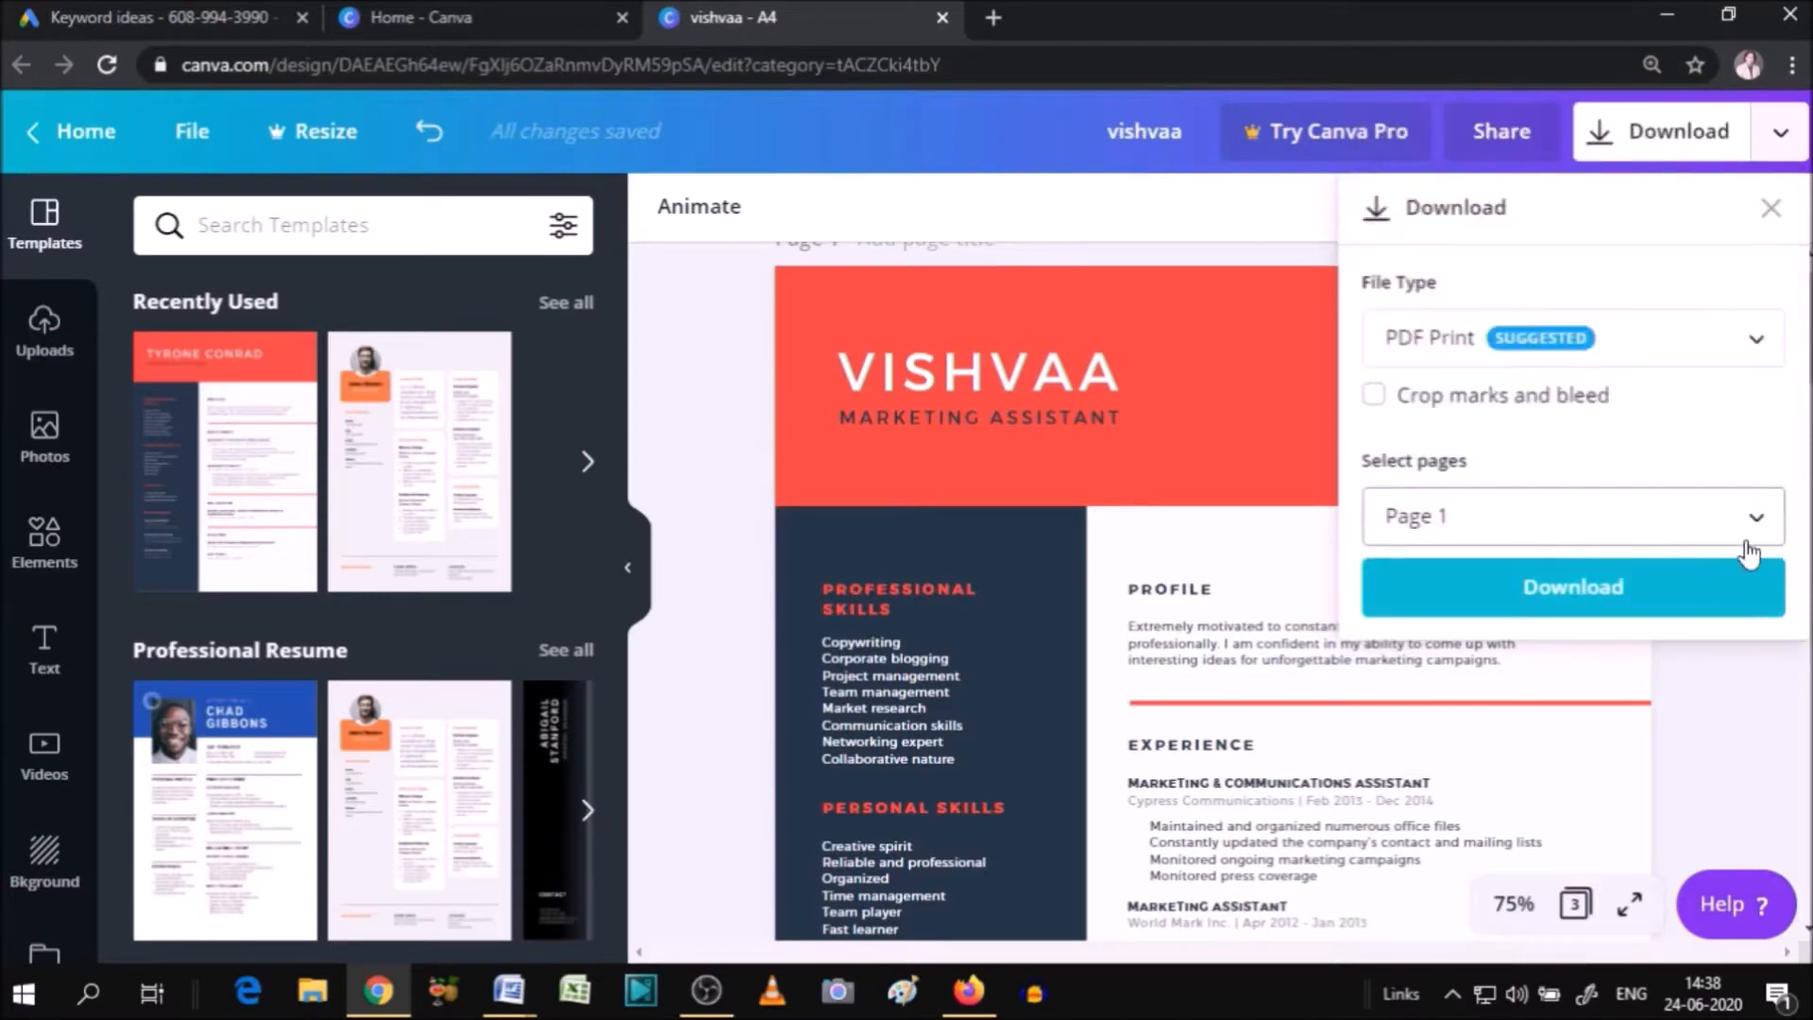
click(1631, 595)
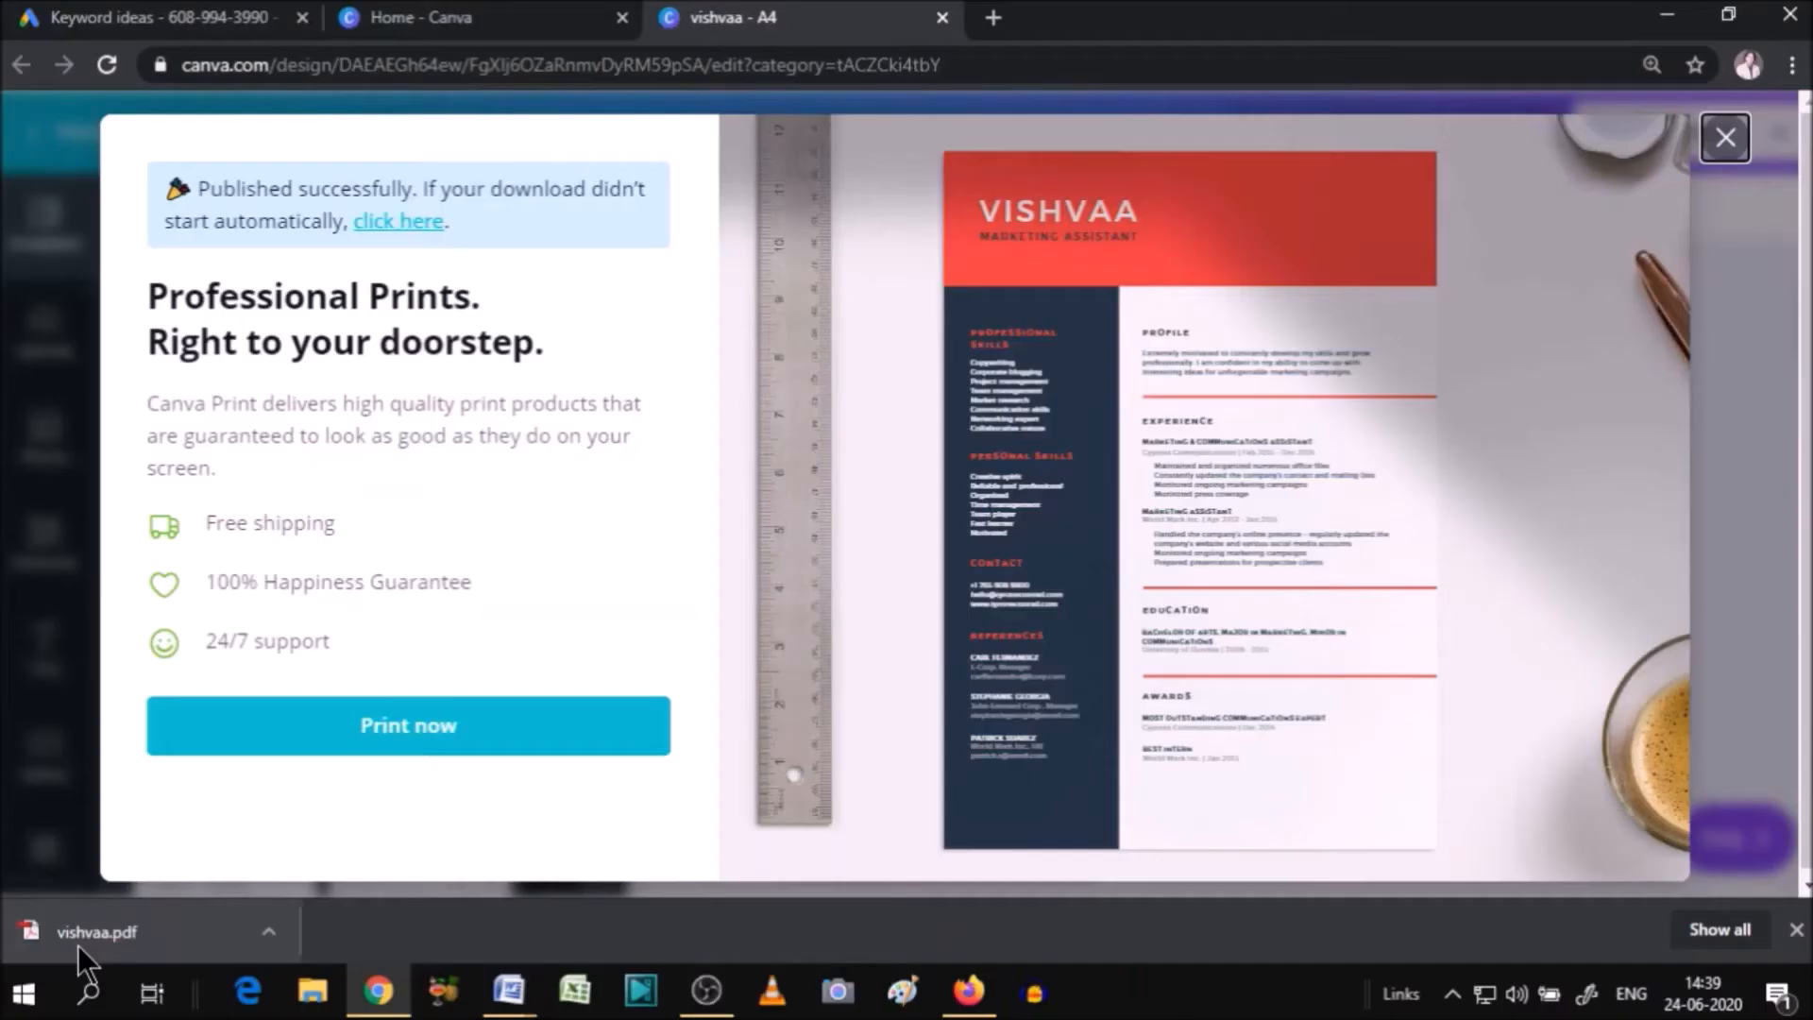
Open the downloaded resume PDF and check its header, skills, profile and experience sections.
click(77, 944)
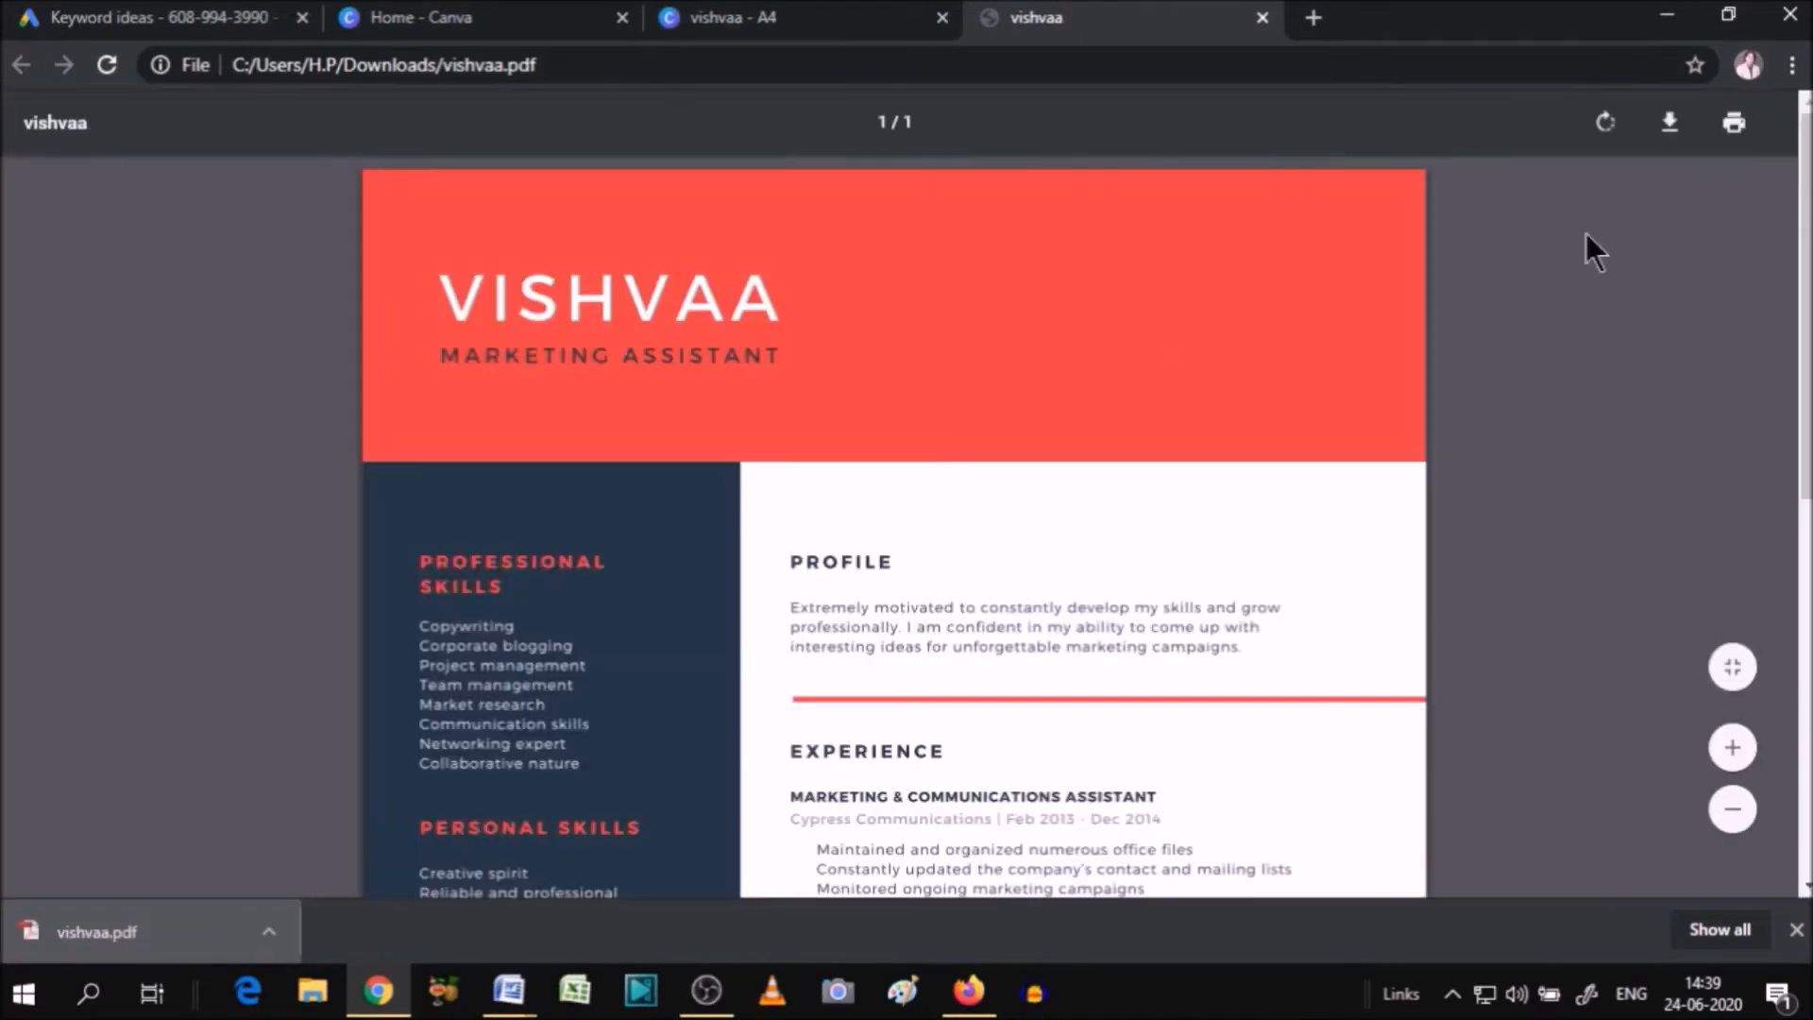
drag(1805, 219, 1805, 261)
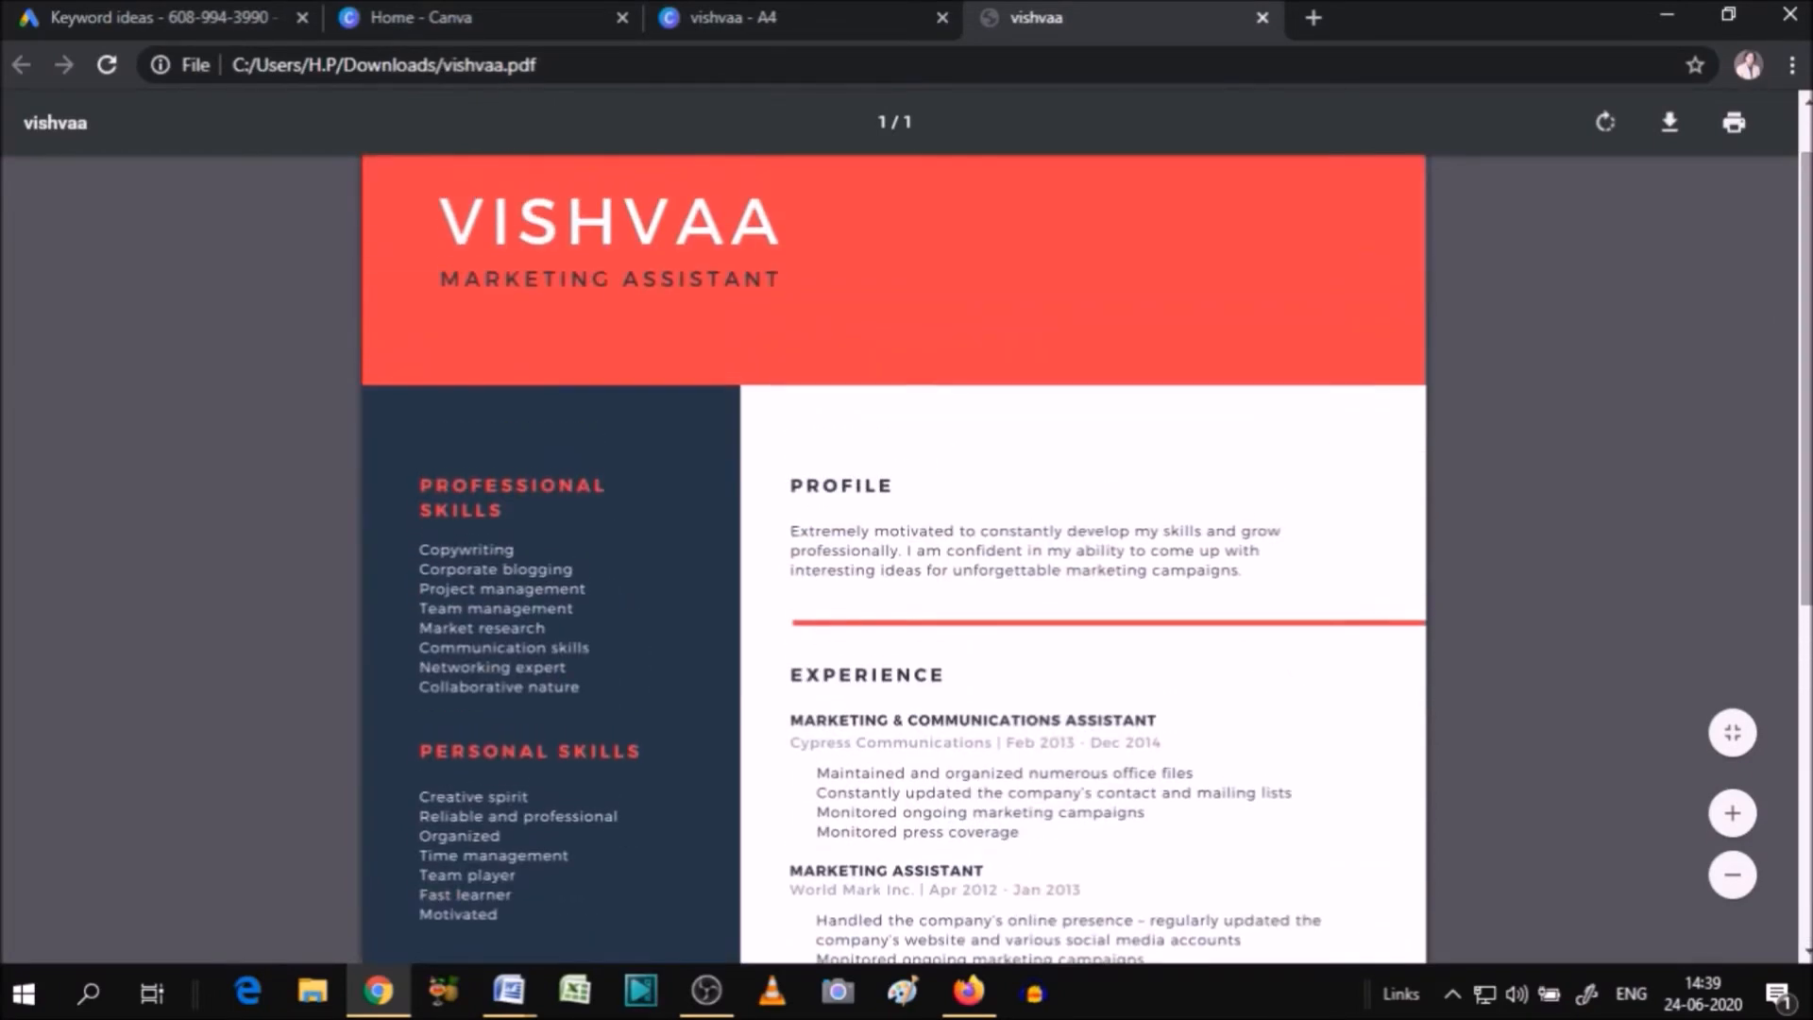